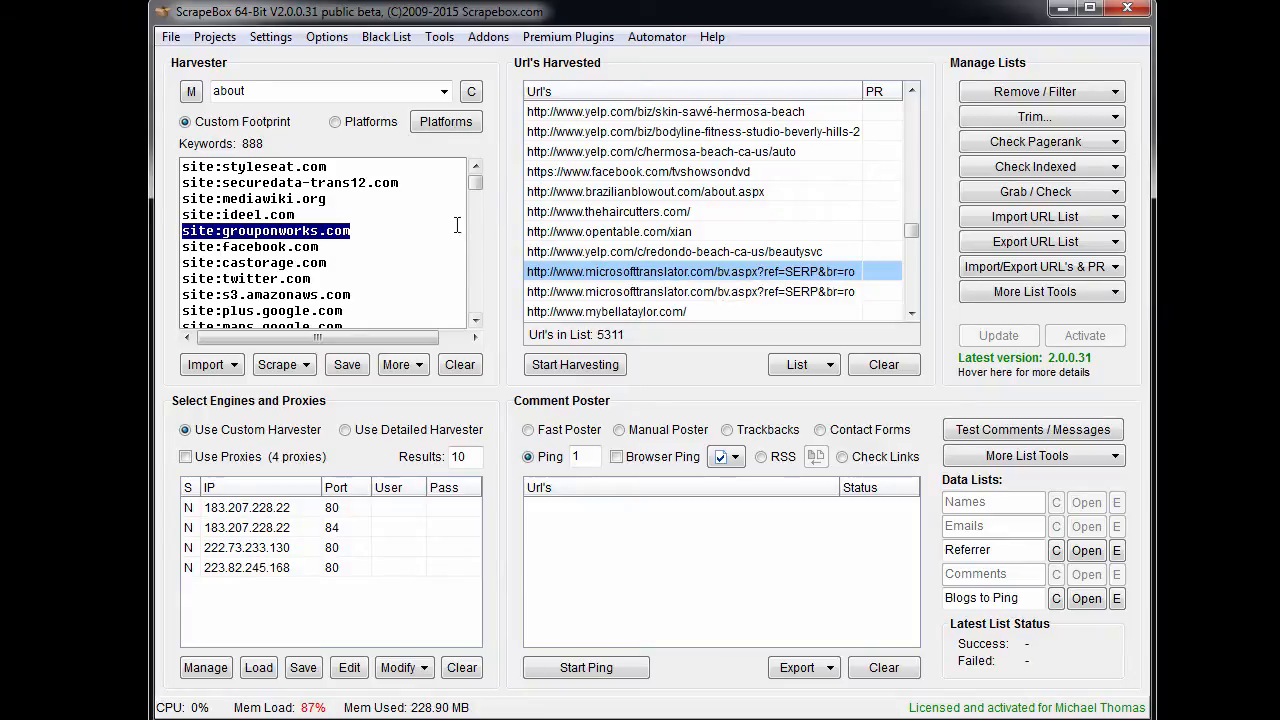
click(416, 233)
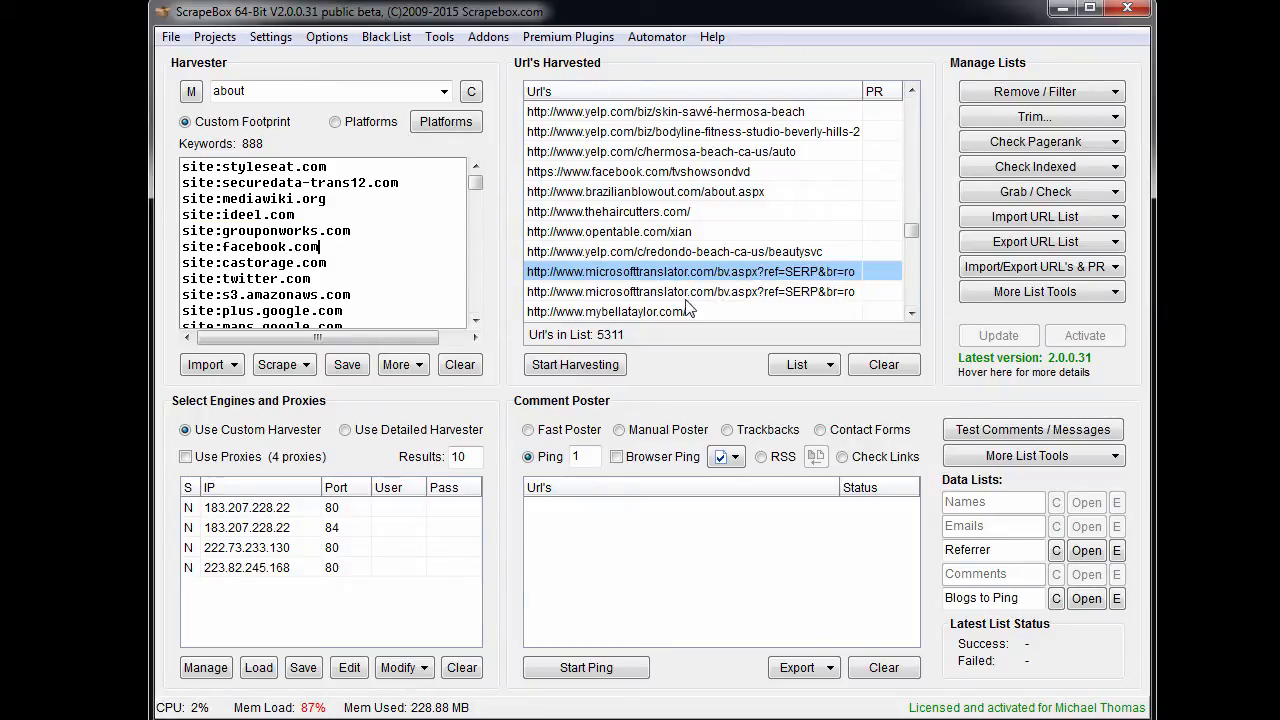
click(758, 176)
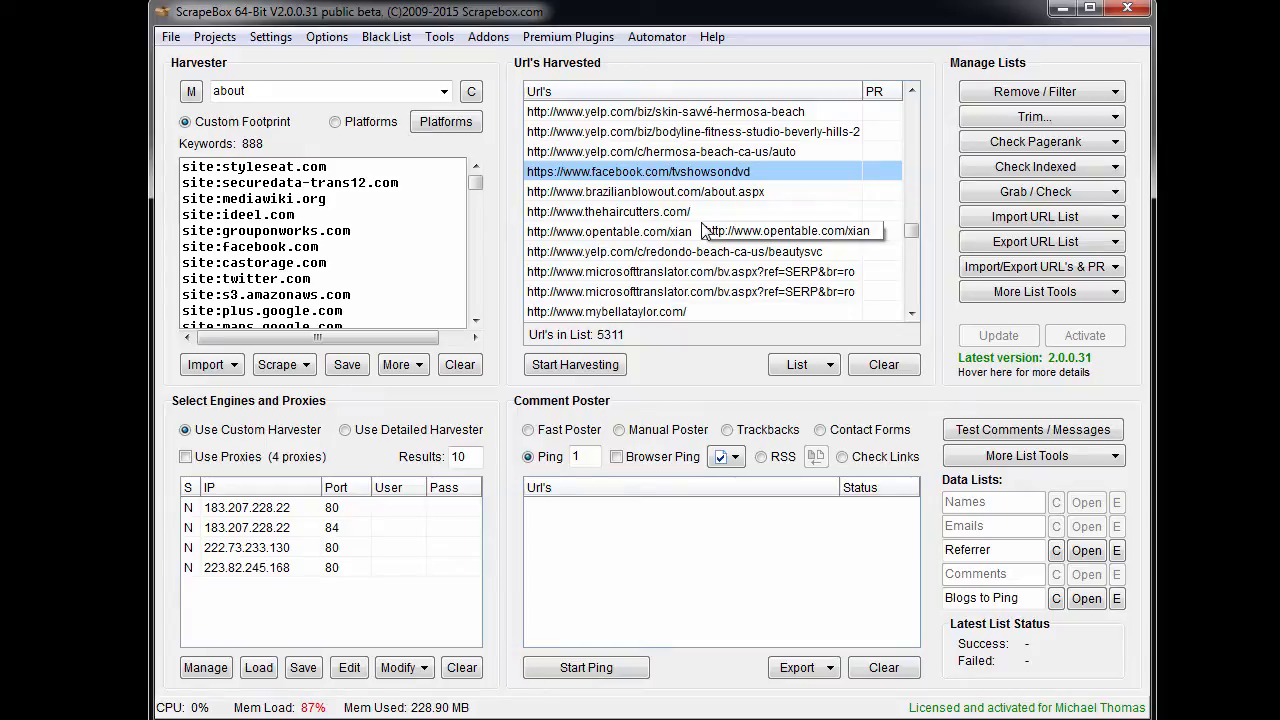
click(820, 251)
- Open the email grabber for the harvested URL list and position its window over the main window
drag(912, 231, 912, 92)
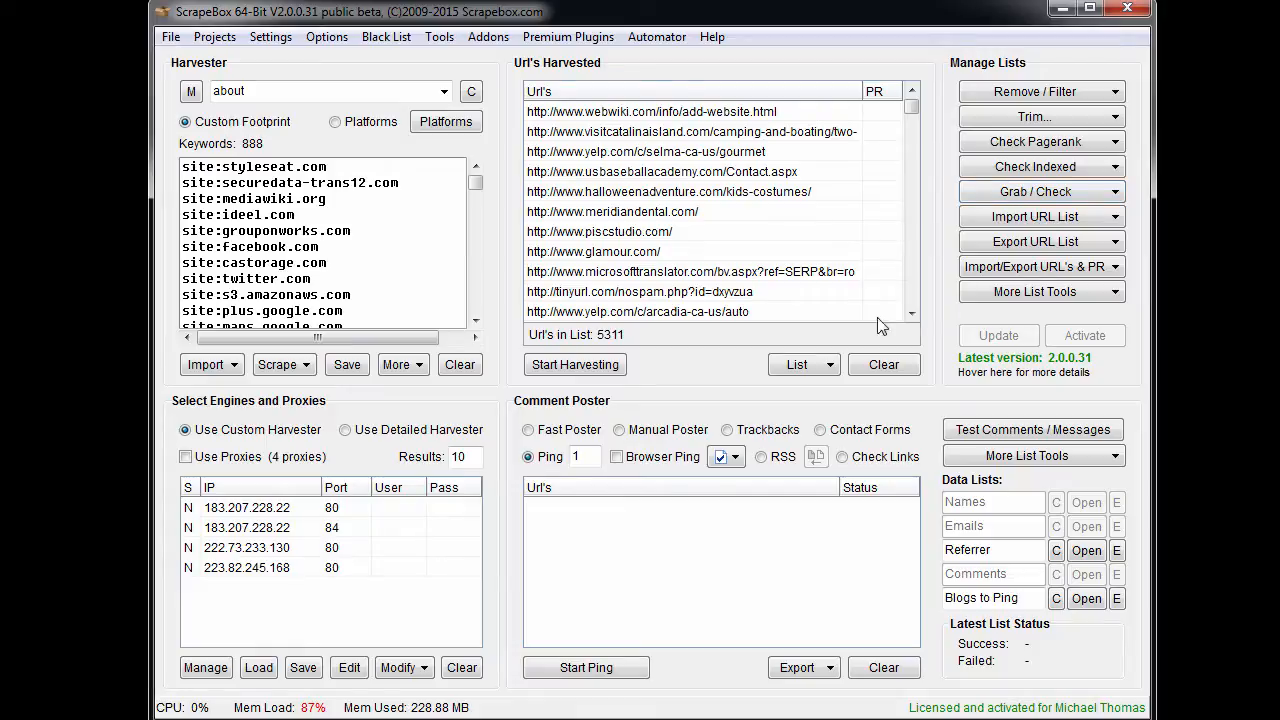
click(1081, 204)
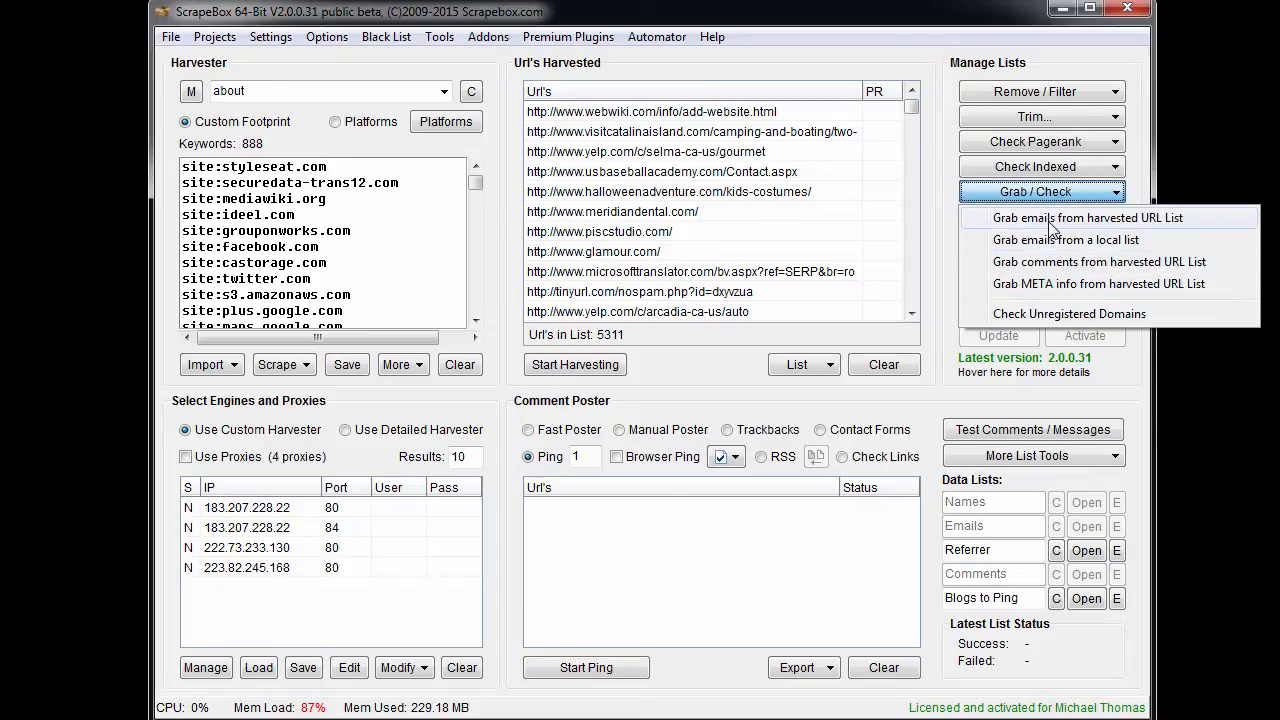
click(1158, 228)
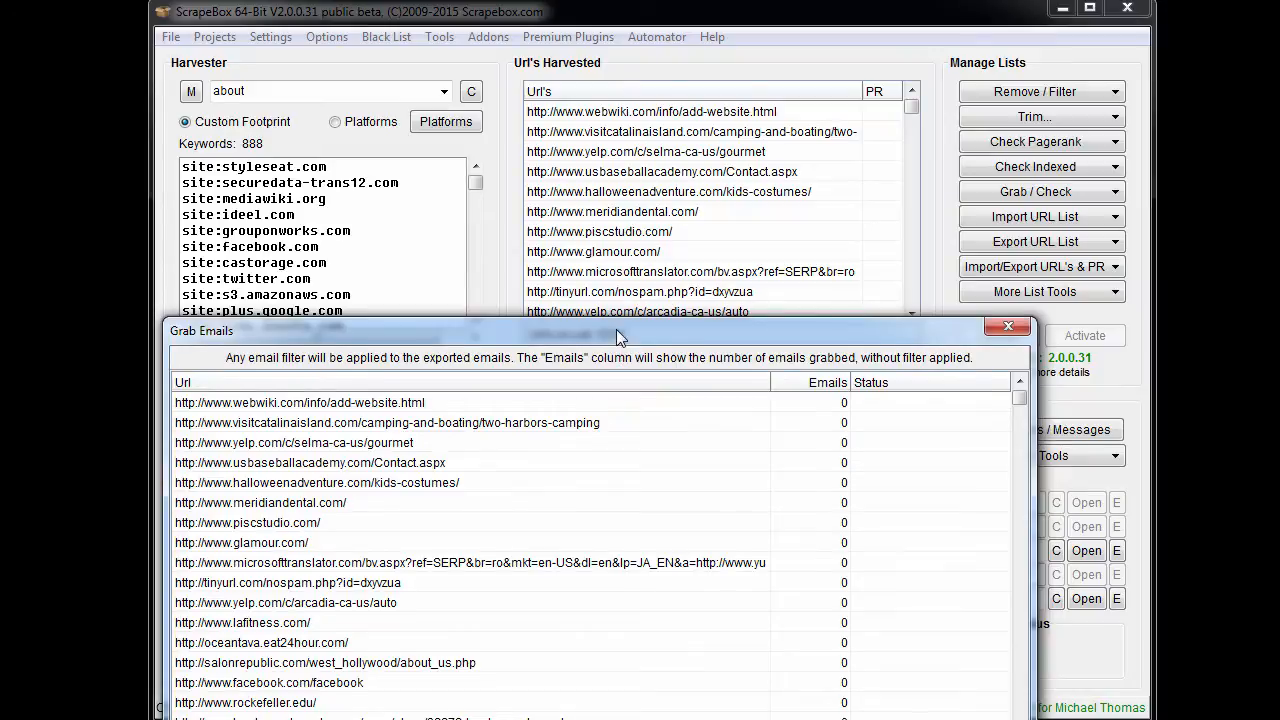
drag(616, 329, 644, 50)
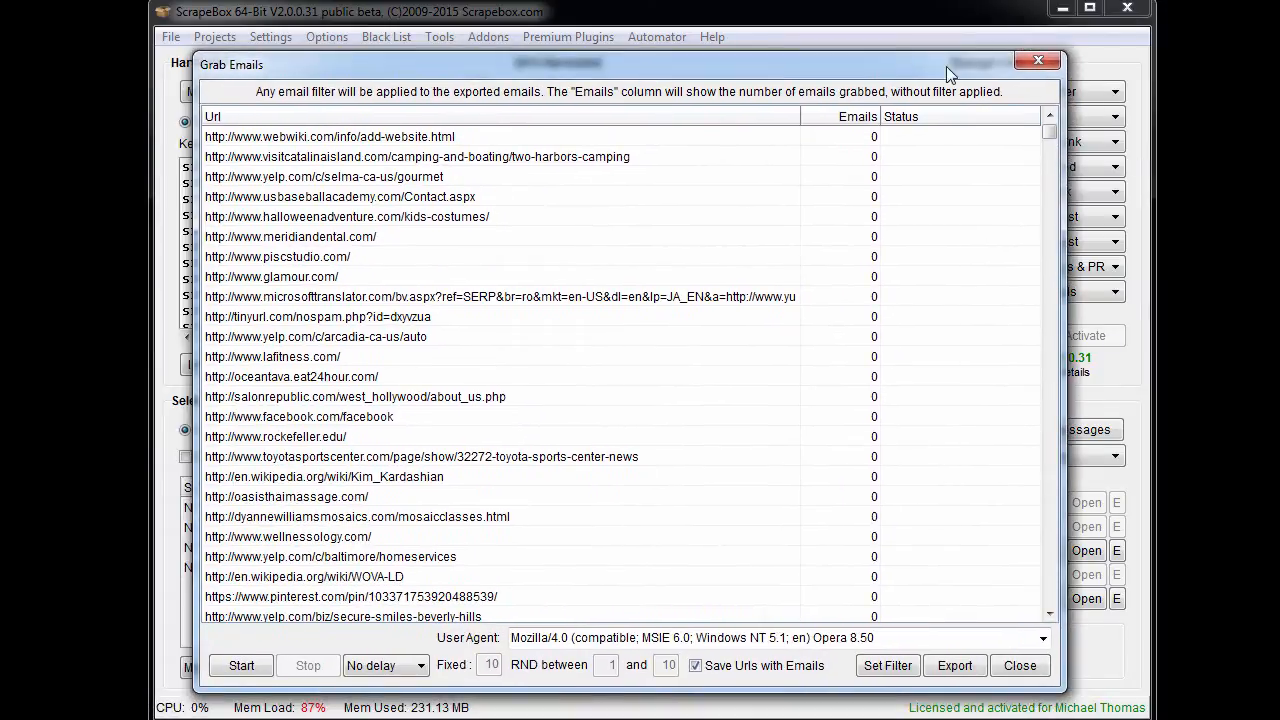
drag(909, 62, 942, 62)
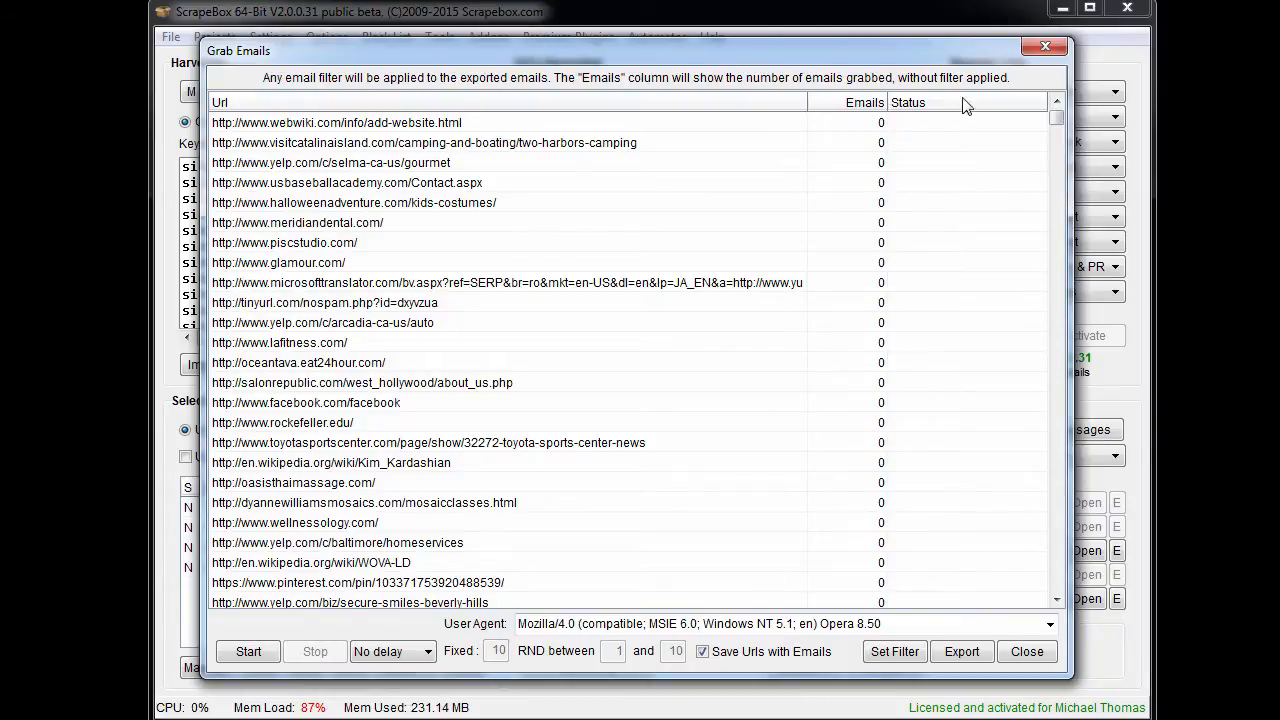
drag(793, 51, 231, 188)
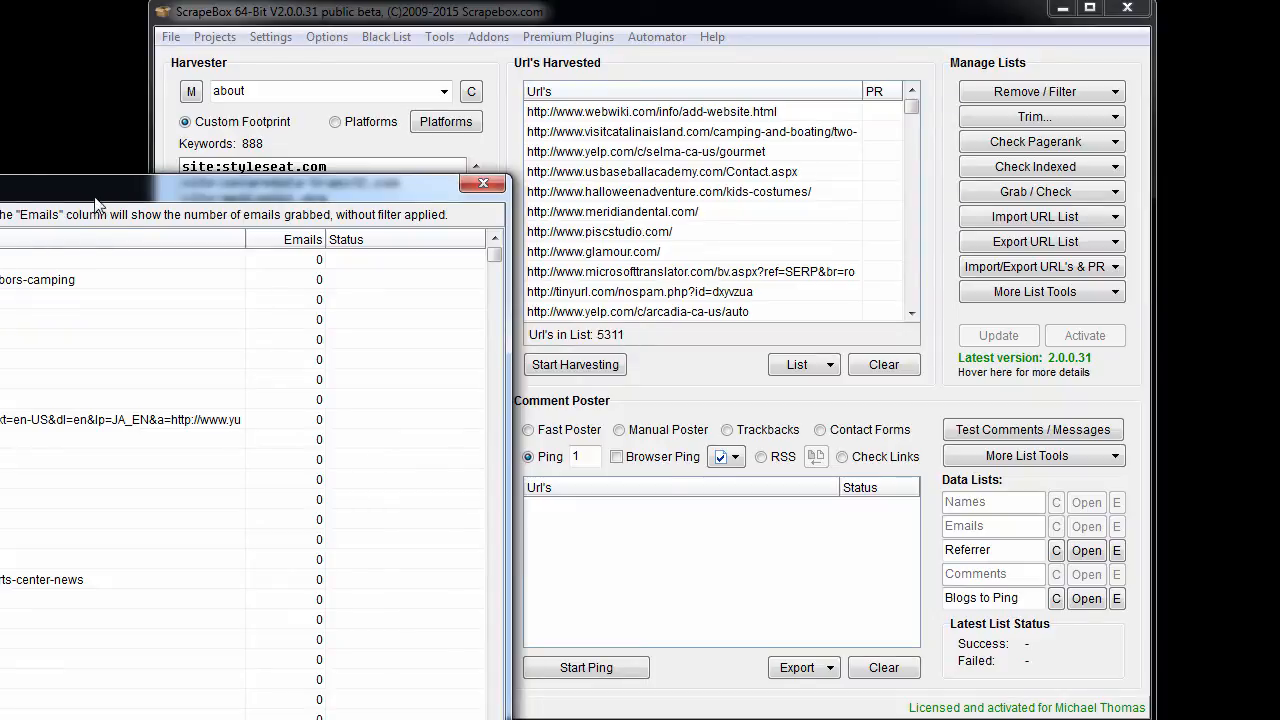
drag(90, 185, 660, 59)
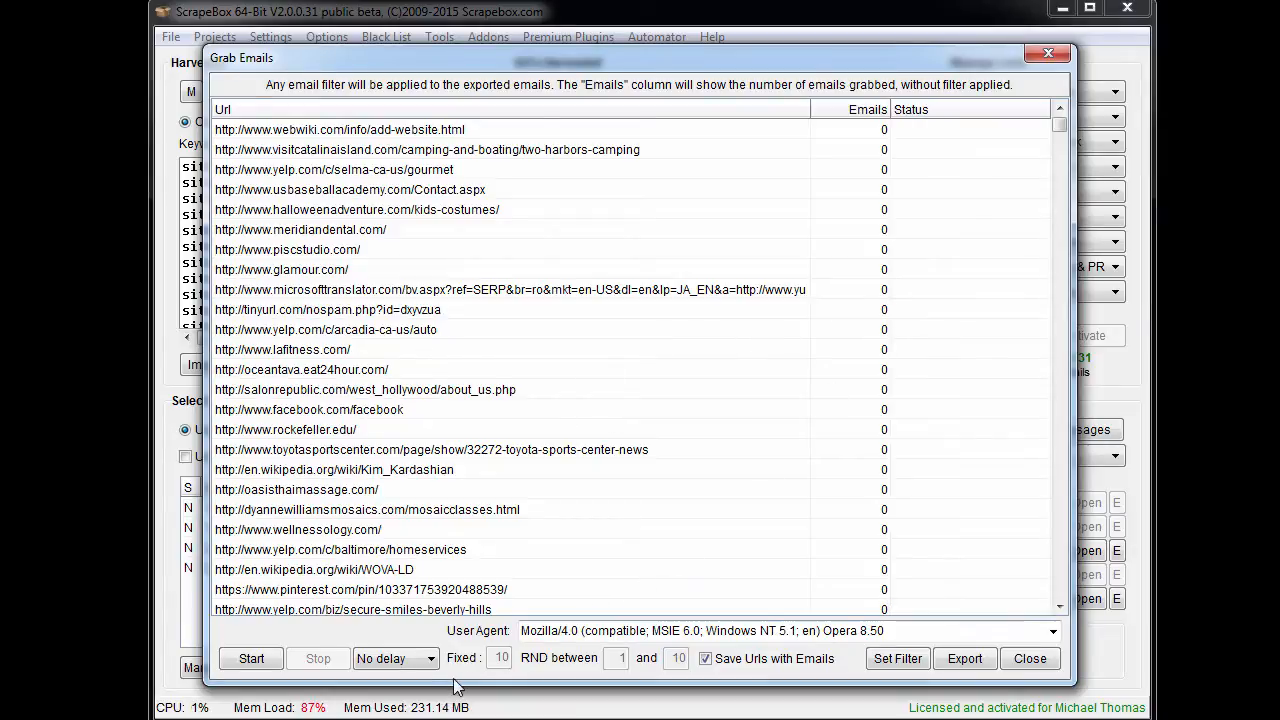
- Try the RND delay option for the email grabber and restore the No delay setting
click(403, 665)
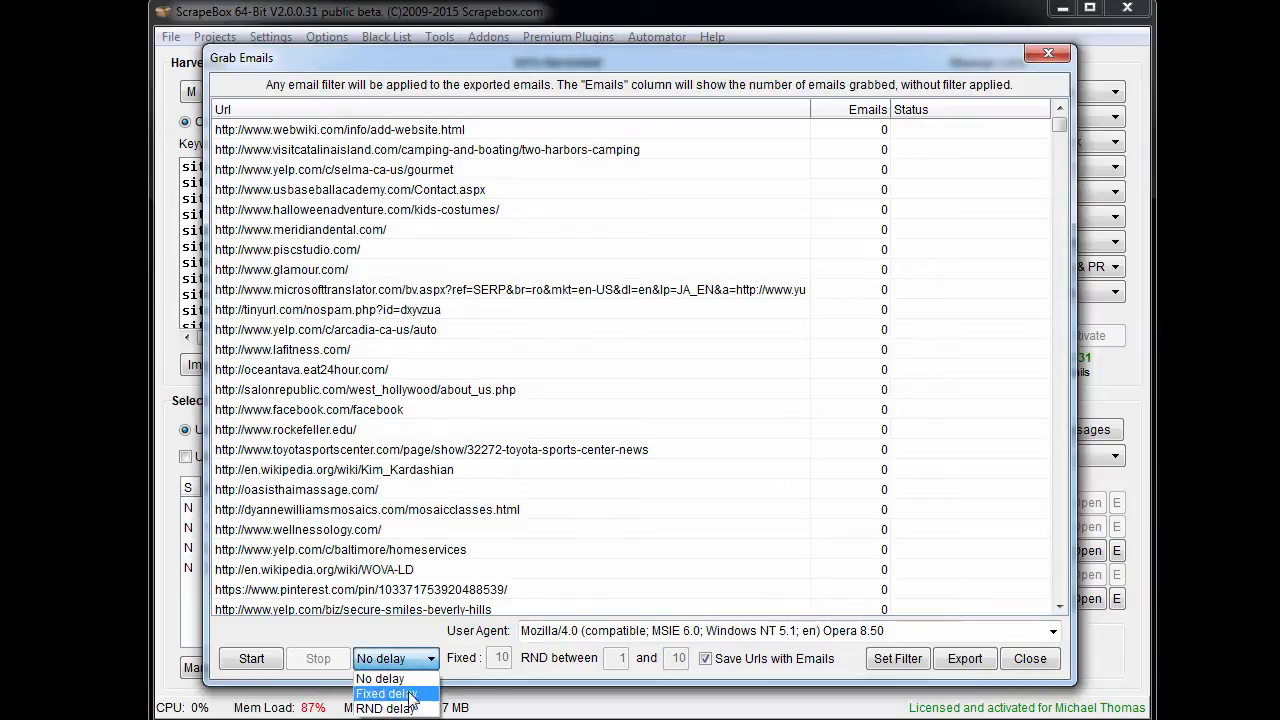
click(392, 706)
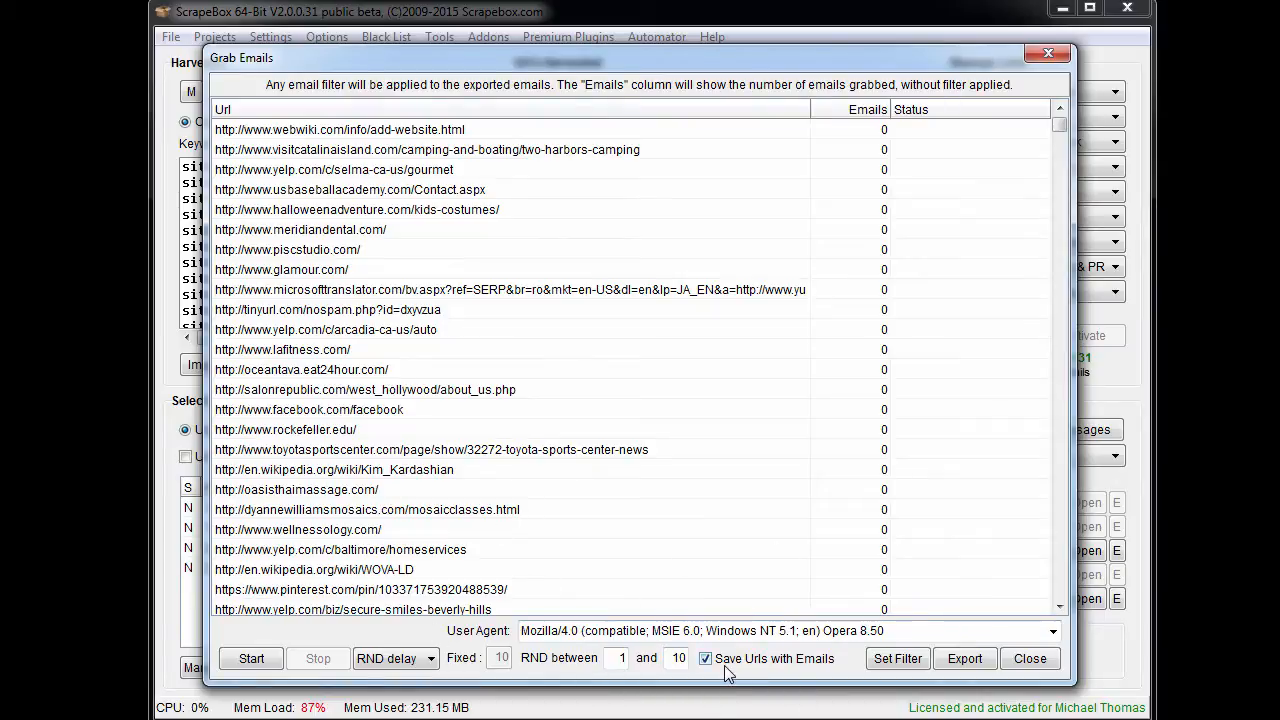
click(432, 660)
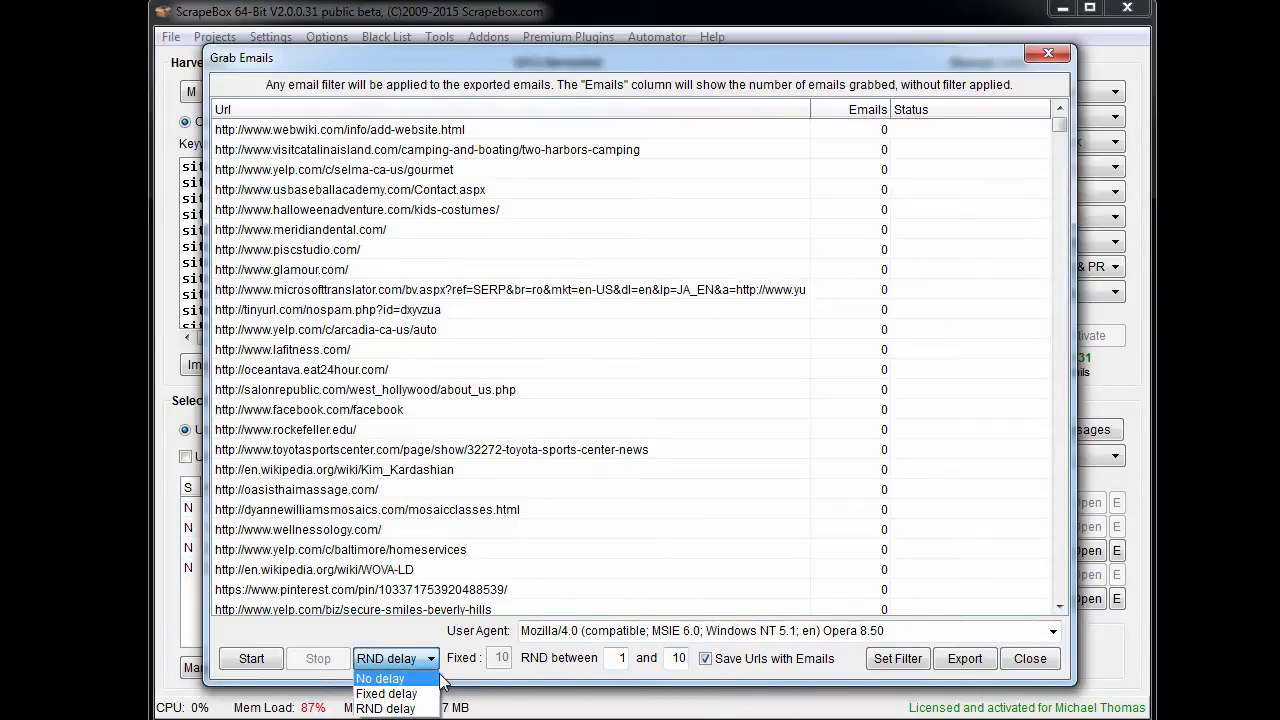
click(427, 680)
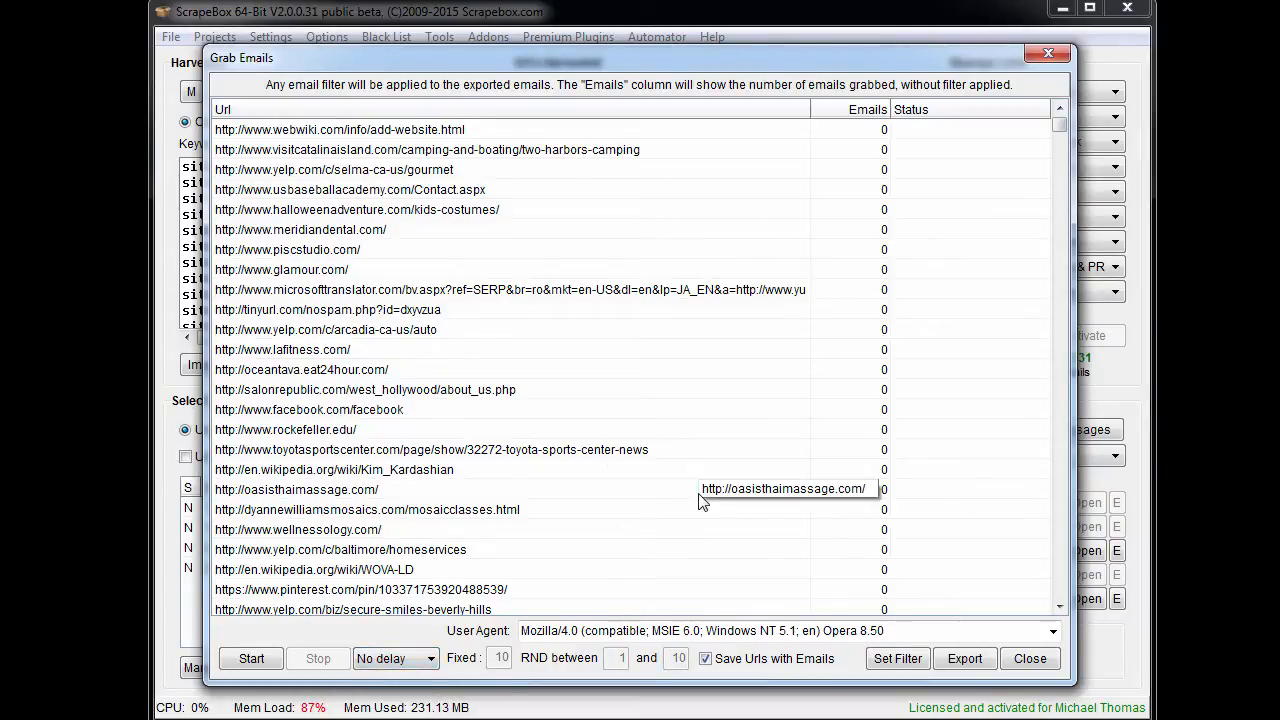
- Grab emails from all the harvested URLs and look through the per-URL email counts and statuses
click(250, 660)
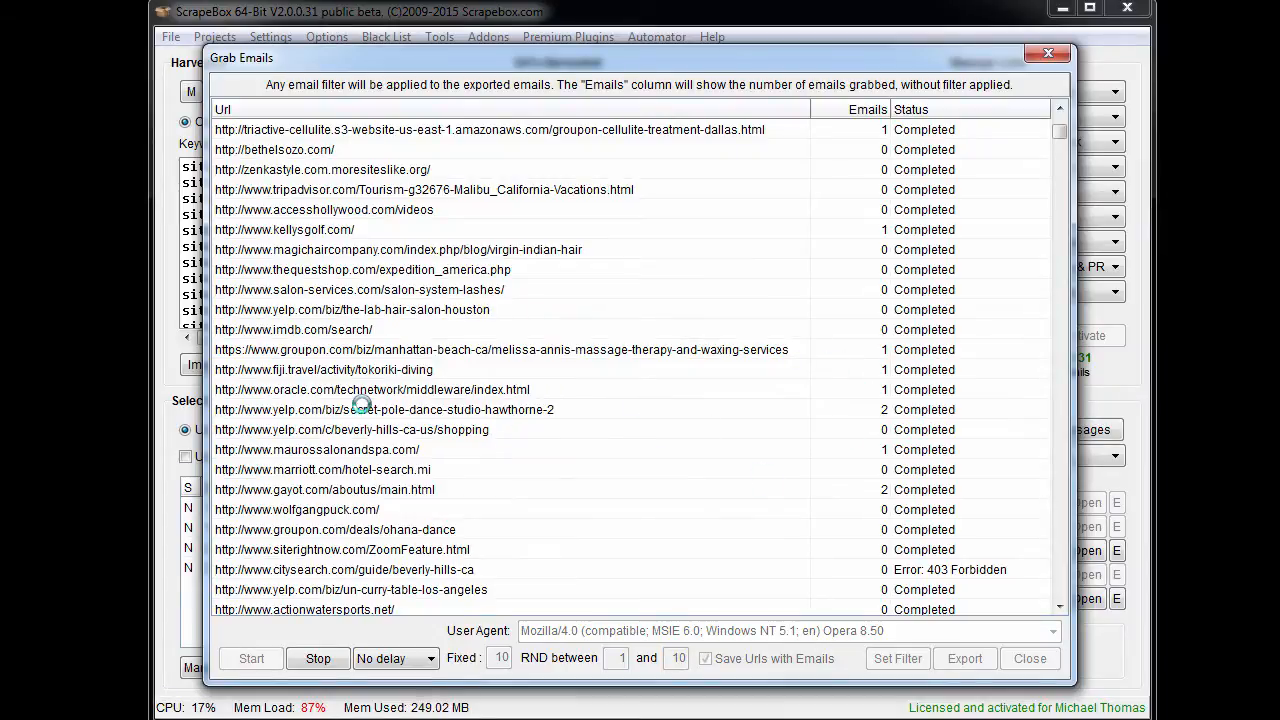
drag(1062, 143, 1066, 241)
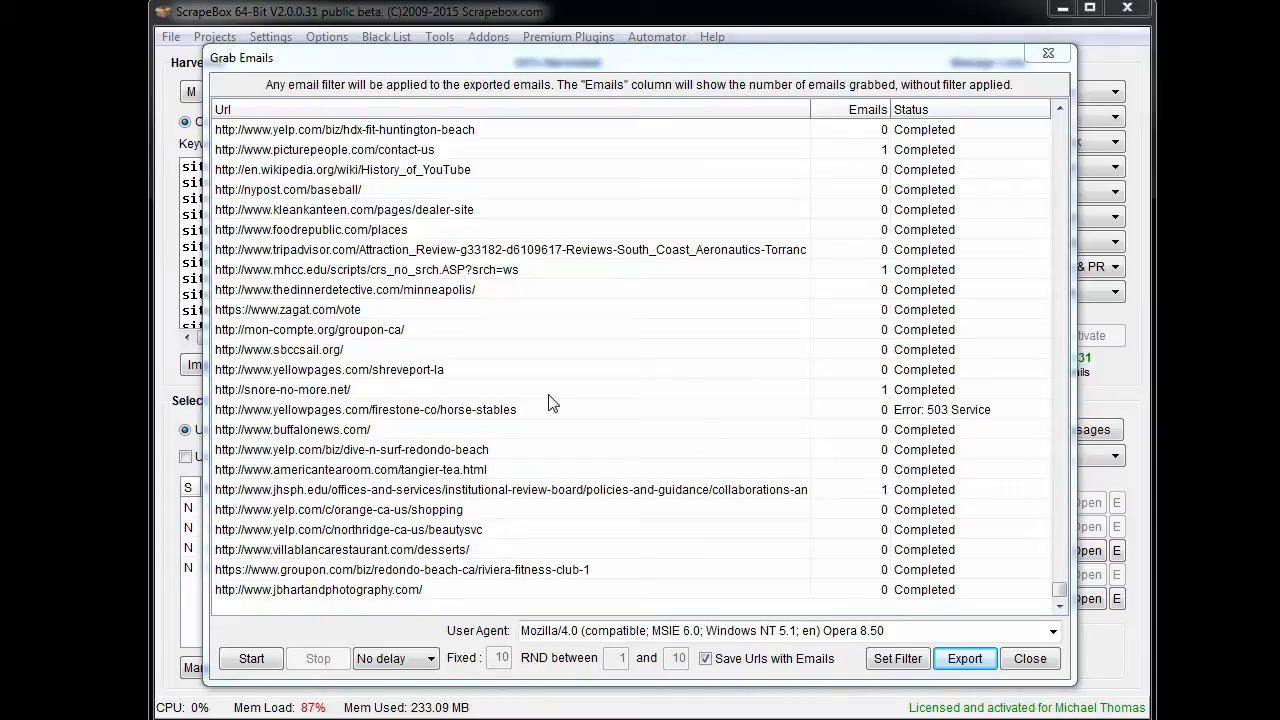
click(908, 432)
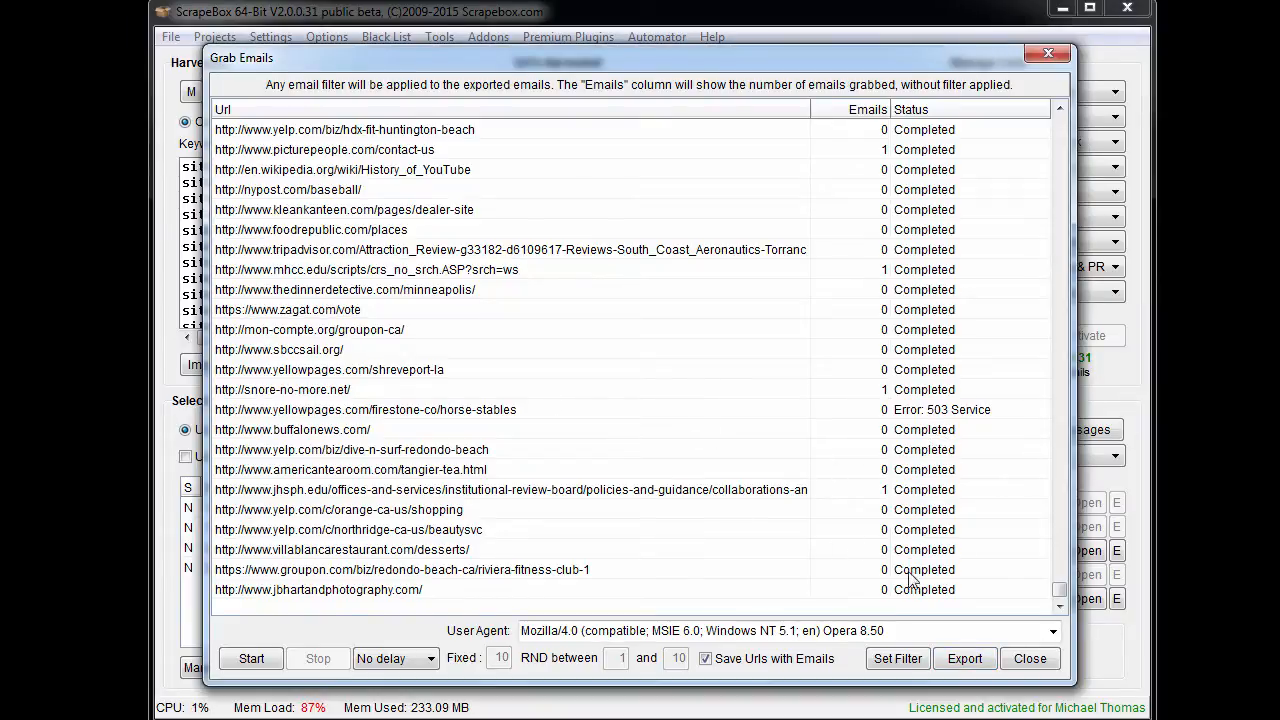
scroll(890, 410, up, 13)
scroll(765, 495, up, 20)
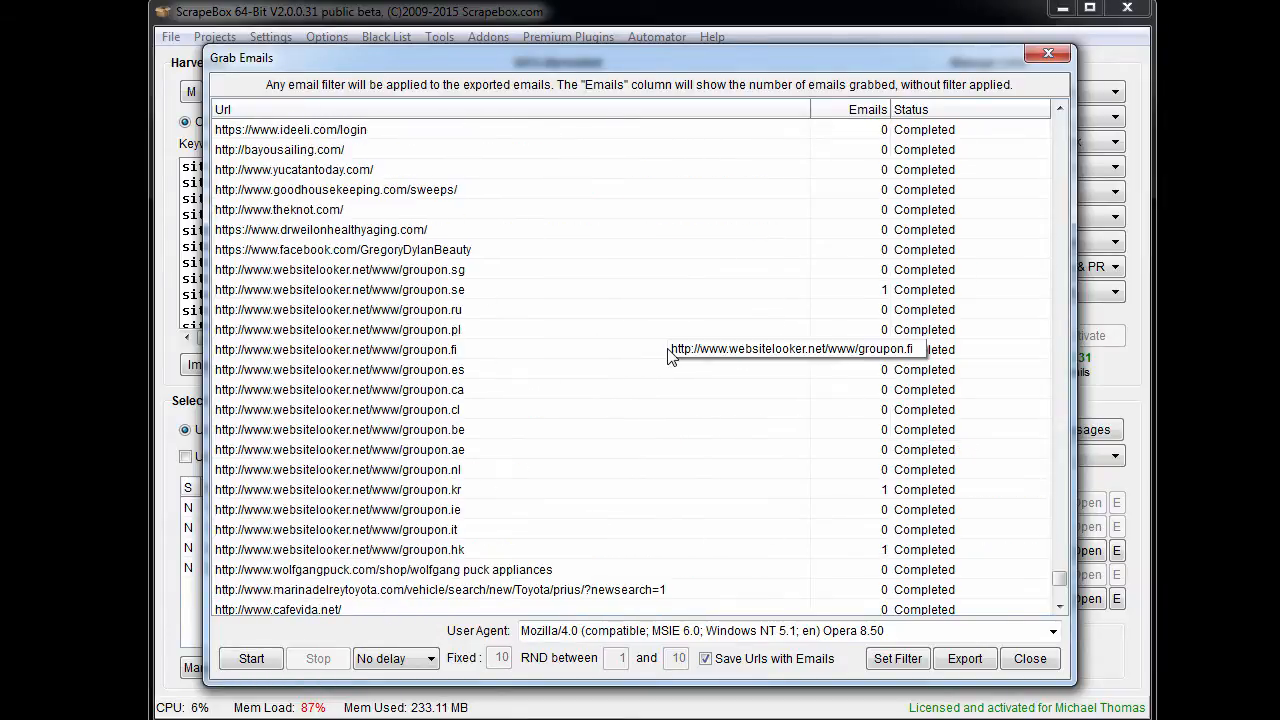
scroll(675, 355, up, 20)
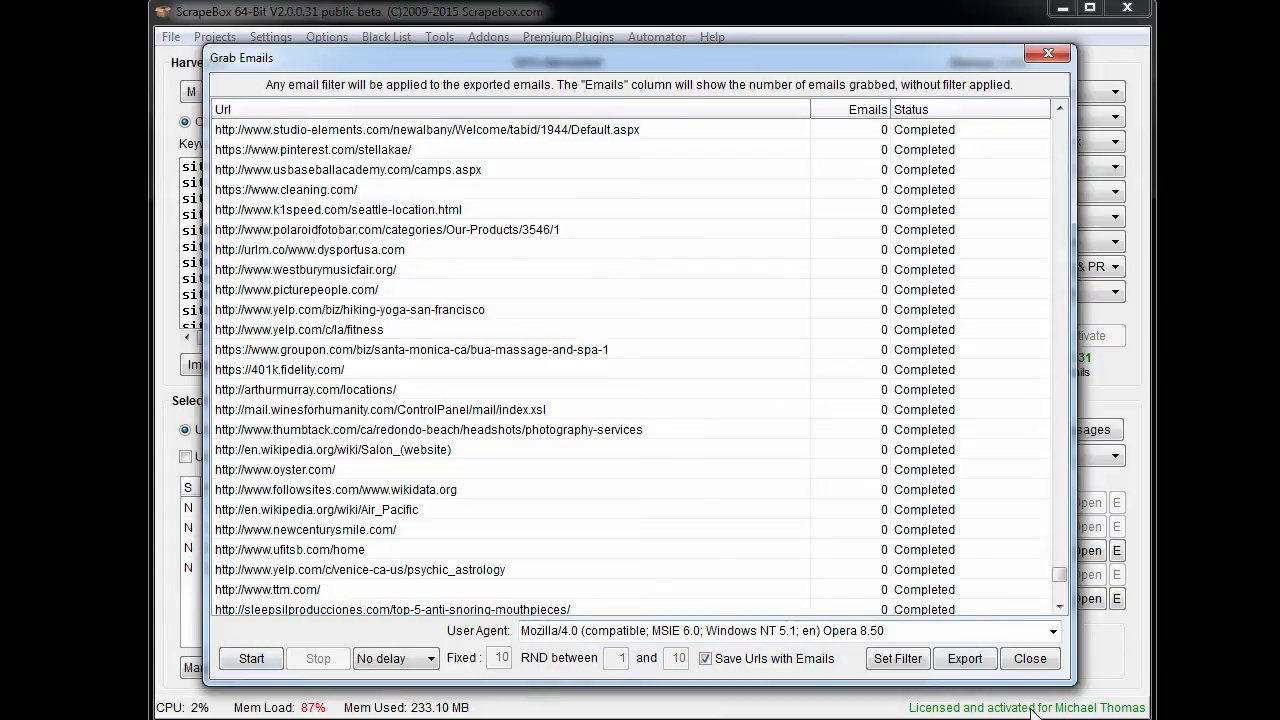
- Export the grabbed emails with their URLs as the text file groupon-emails-90210 in the Lists folder
click(965, 658)
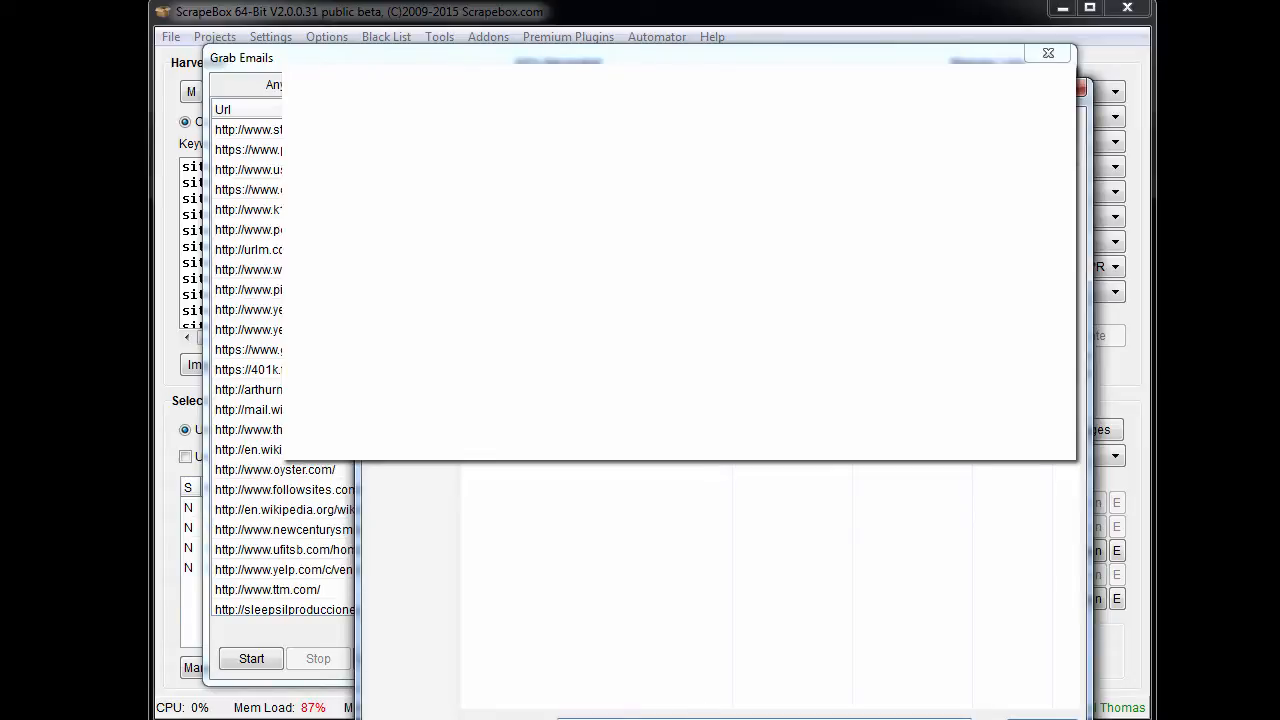
drag(690, 97, 507, 31)
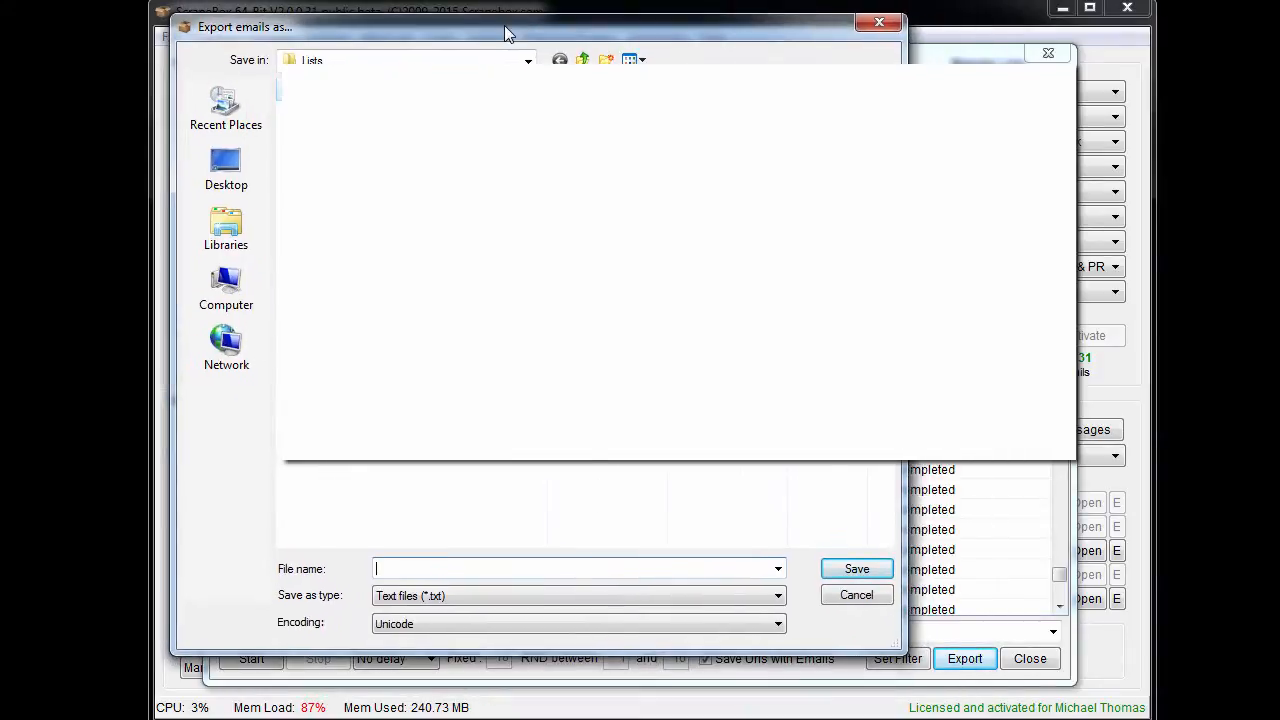
click(421, 569)
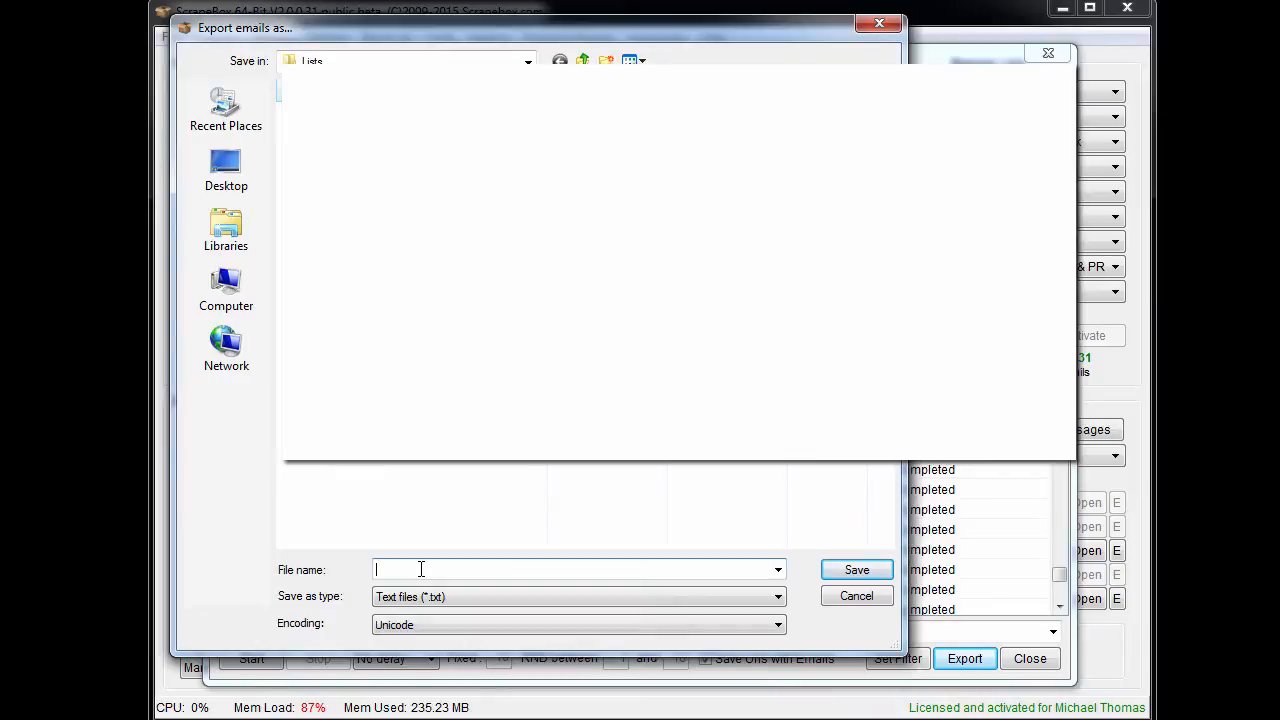
text(groupon-em)
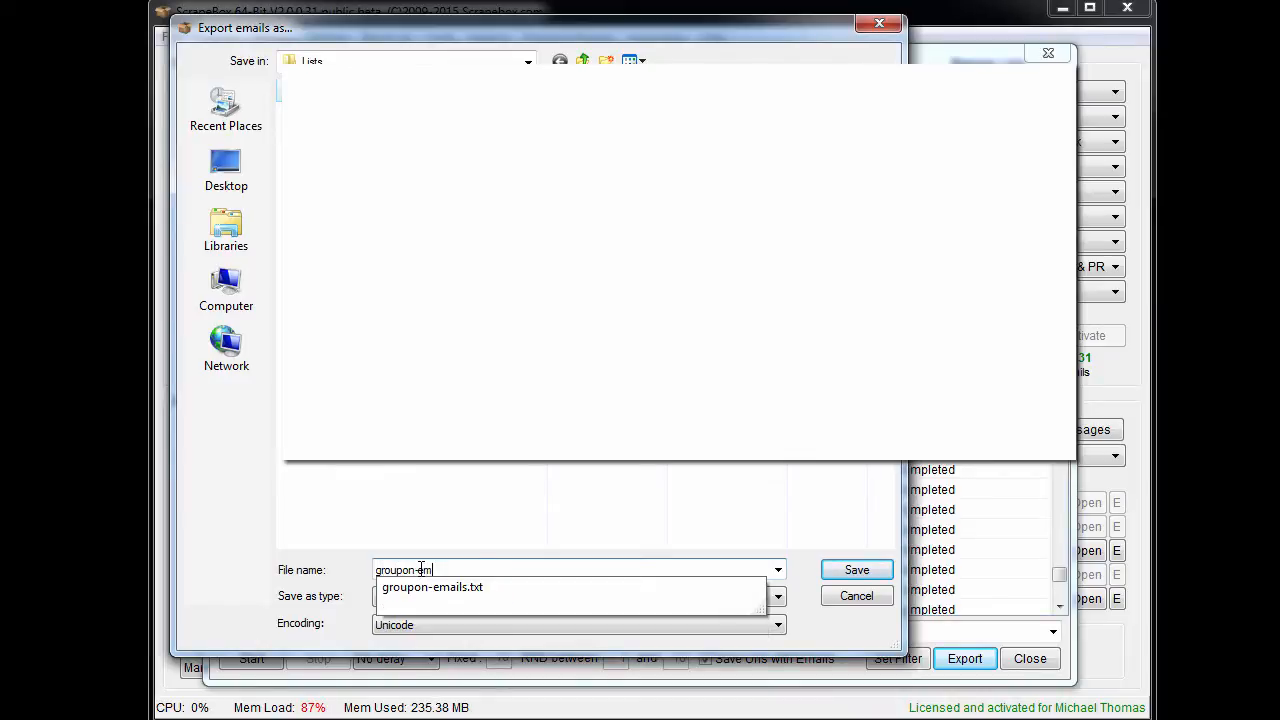
text(ails-90210)
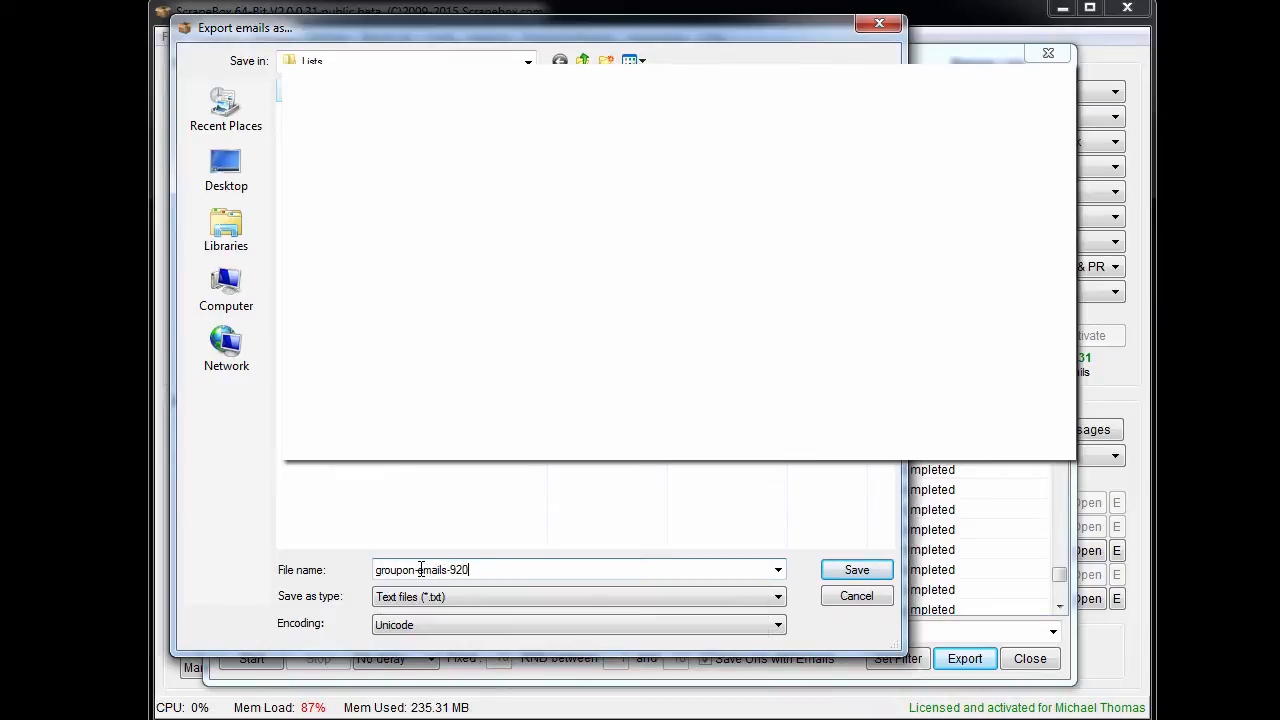
key(BackSpace)
key(BackSpace)
text(0210)
key(Return)
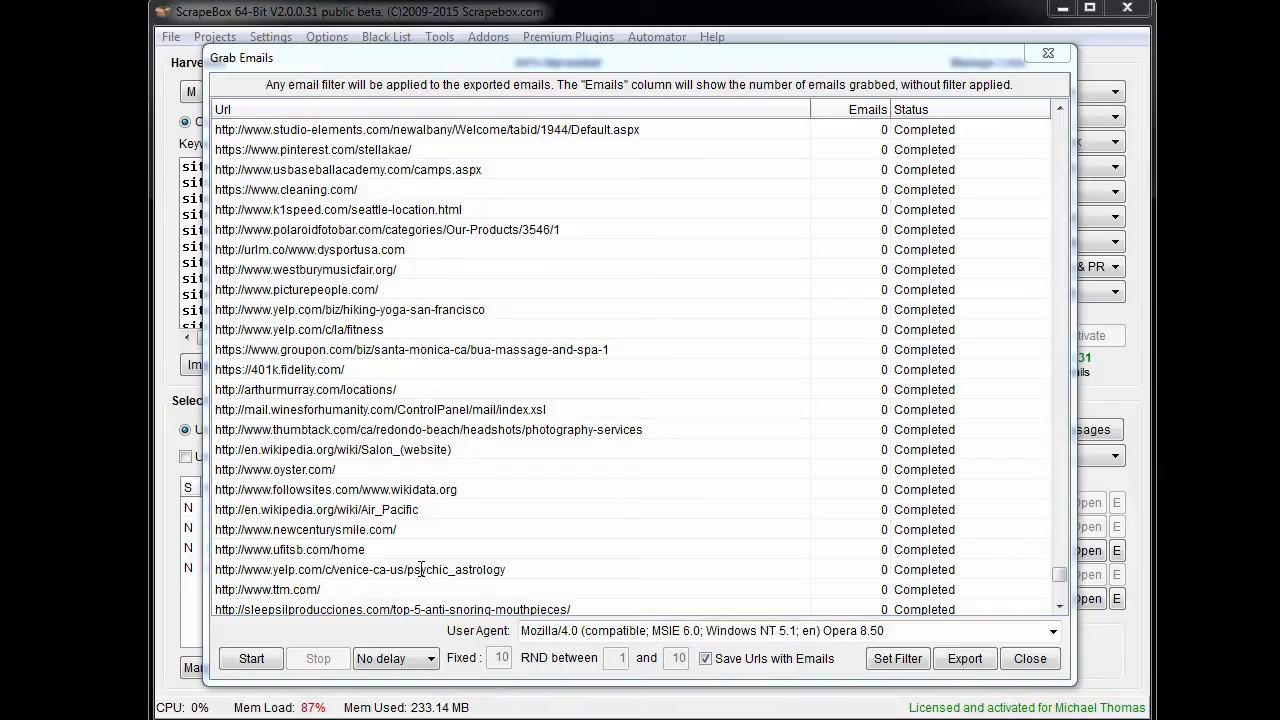
- Switch to groupon-emails-90210.txt in Notepad and widen its window to show more of each line
key(alt+Tab)
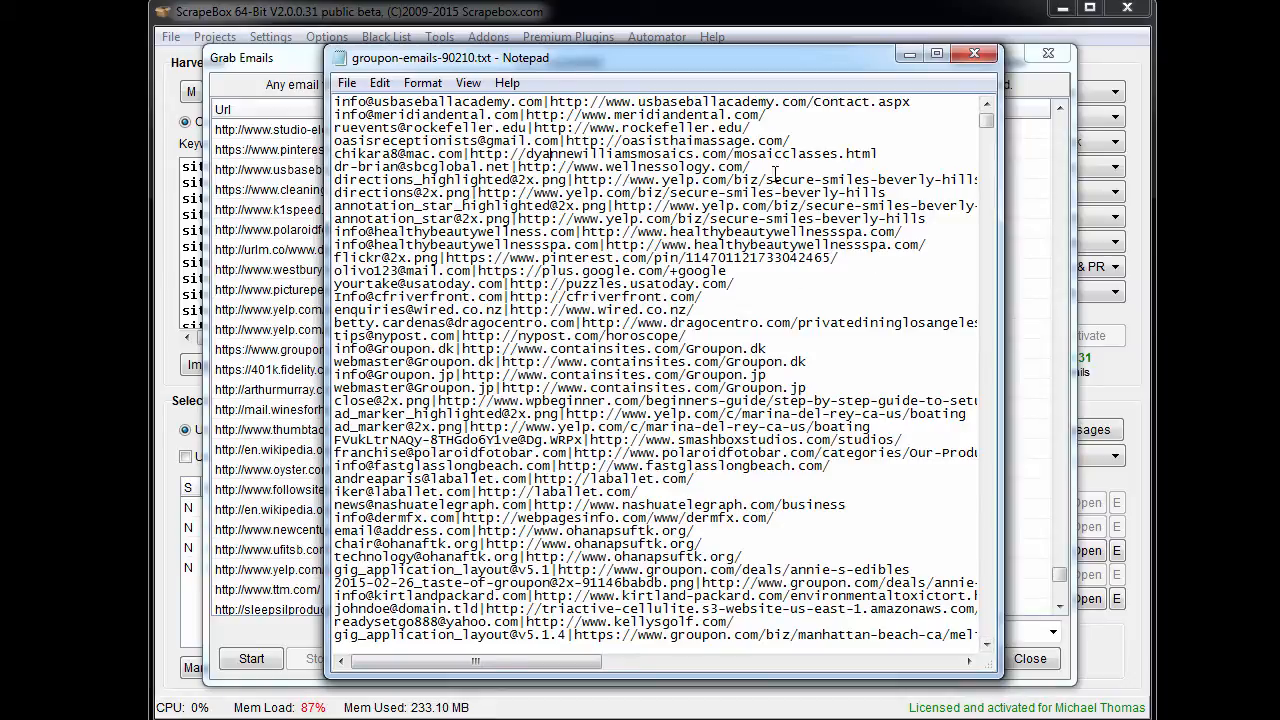
drag(326, 150, 43, 160)
drag(1000, 186, 1184, 192)
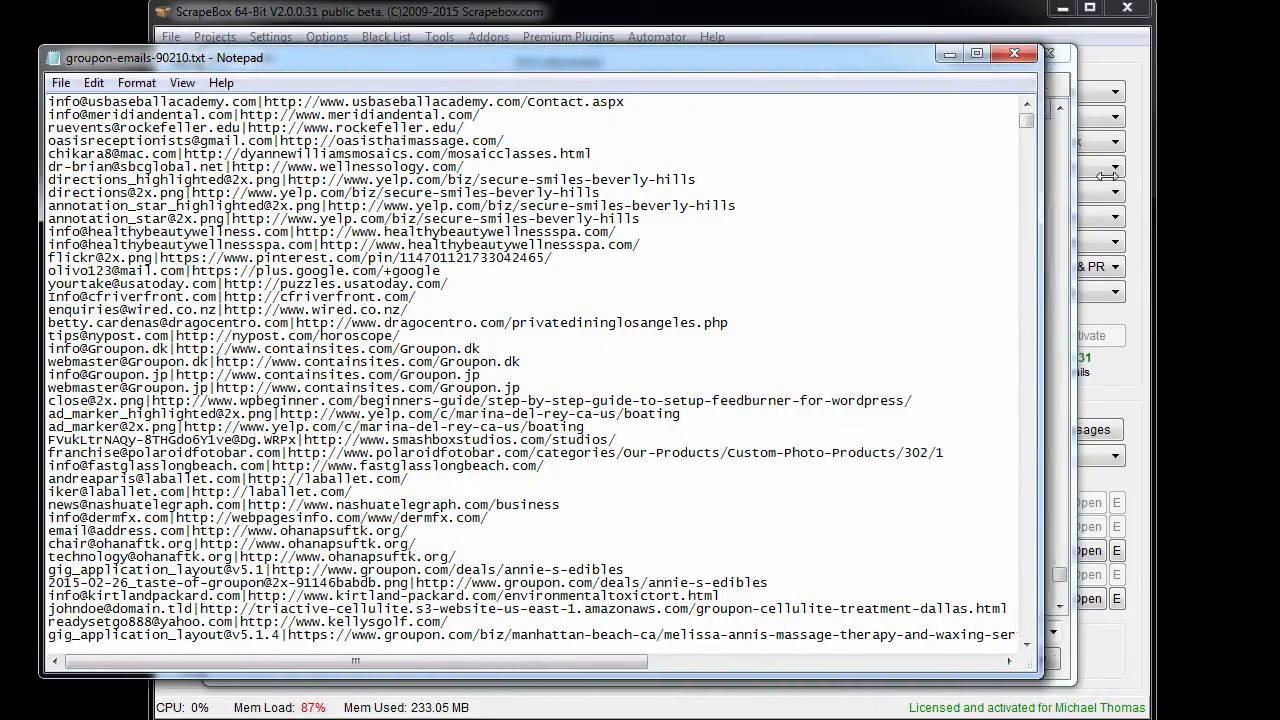
- Examine how the entries near the start of the exported file pair each email address with its source URL
drag(353, 327, 345, 325)
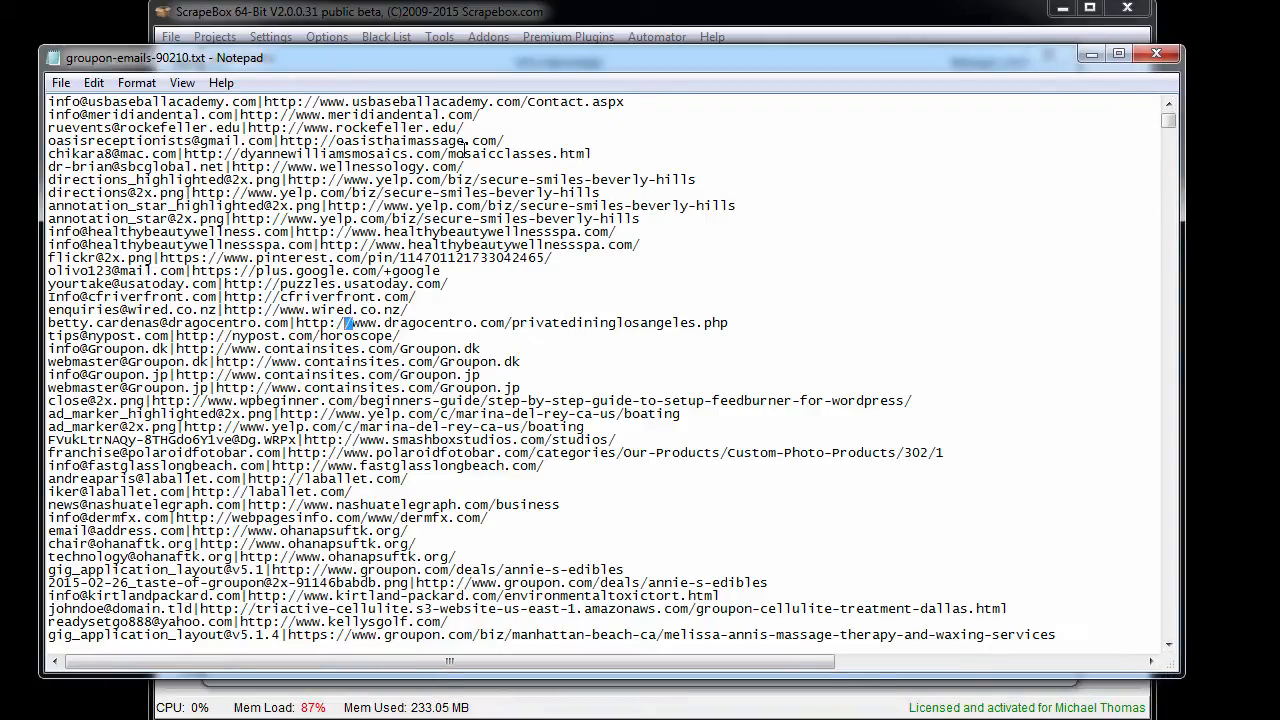
drag(318, 102, 518, 102)
click(466, 192)
click(550, 439)
drag(276, 140, 48, 141)
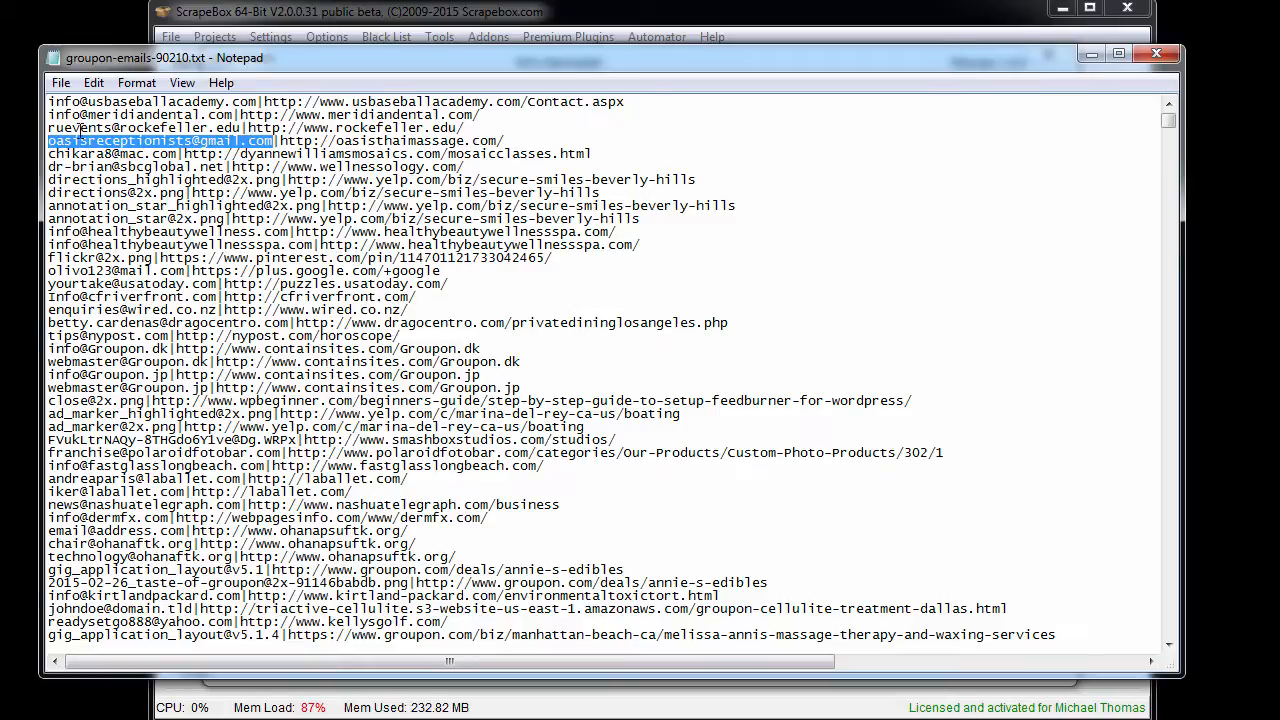
click(201, 167)
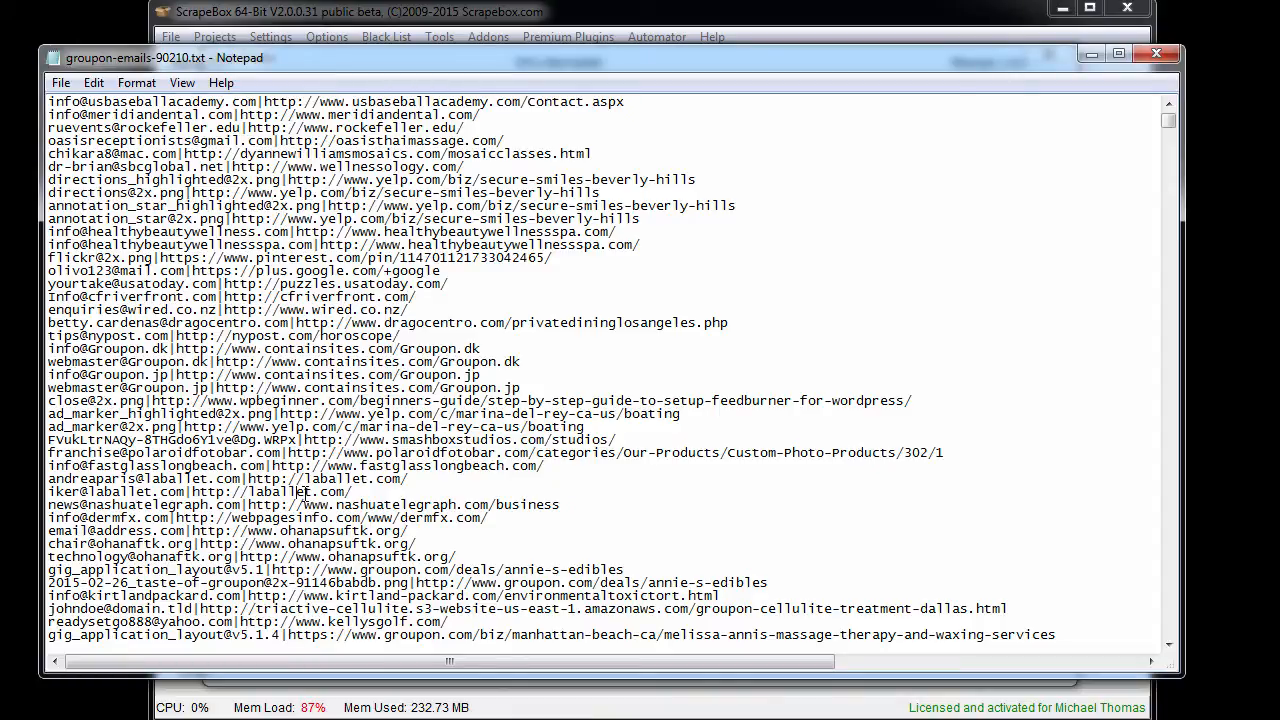
- Look further down the exported list and examine the email addresses of the polaroidfotobar.com contact-us entries
scroll(142, 426, down, 6)
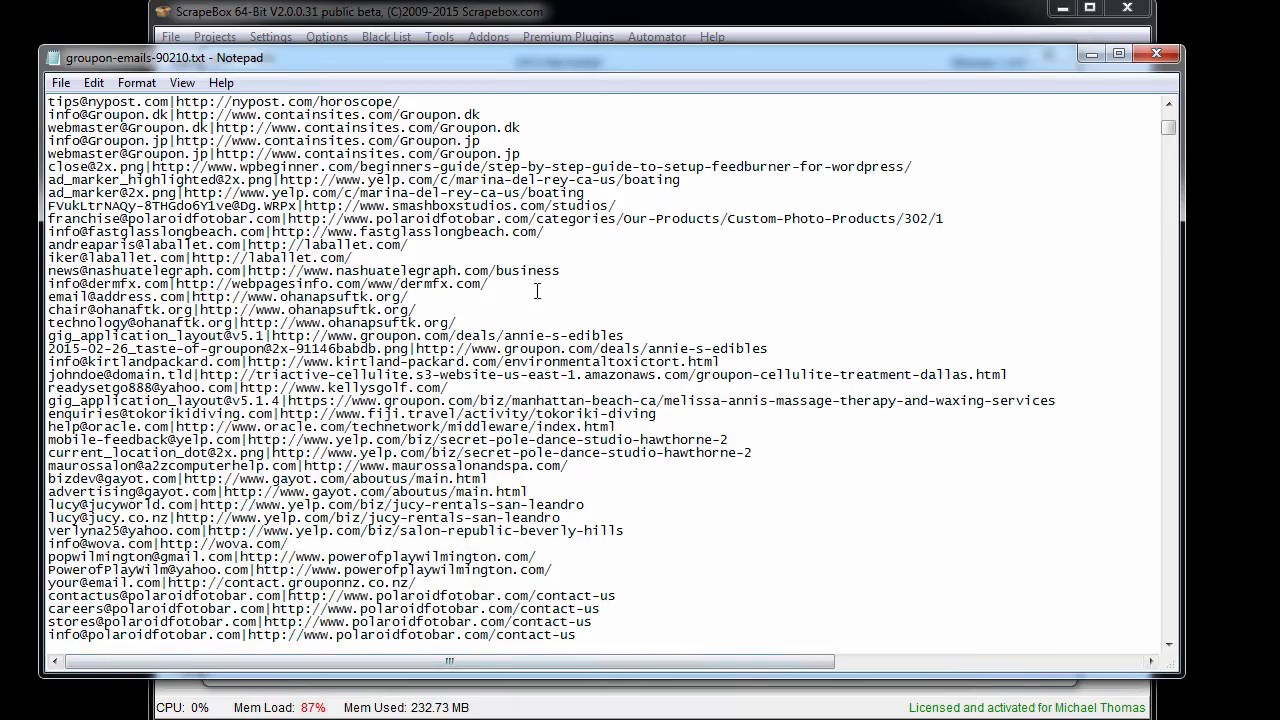
scroll(516, 489, down, 7)
scroll(516, 489, down, 3)
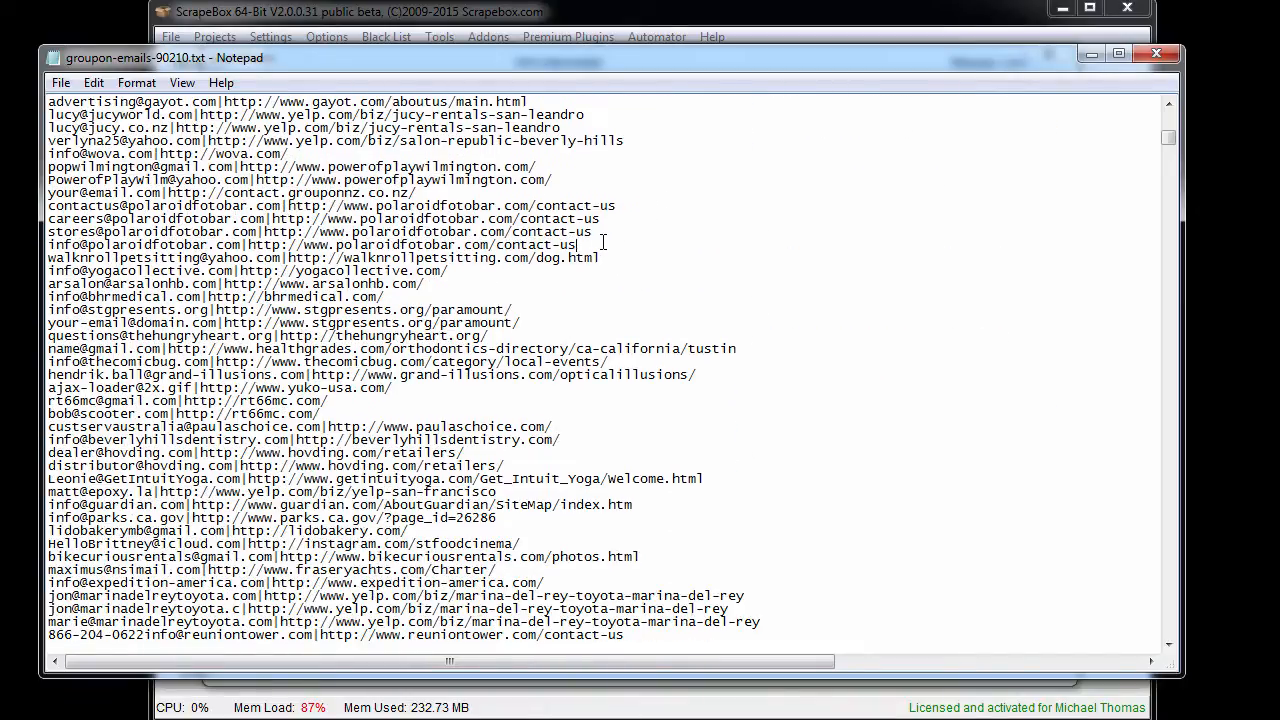
drag(600, 244, 3, 210)
click(486, 225)
drag(280, 206, 286, 208)
click(264, 231)
double_click(140, 209)
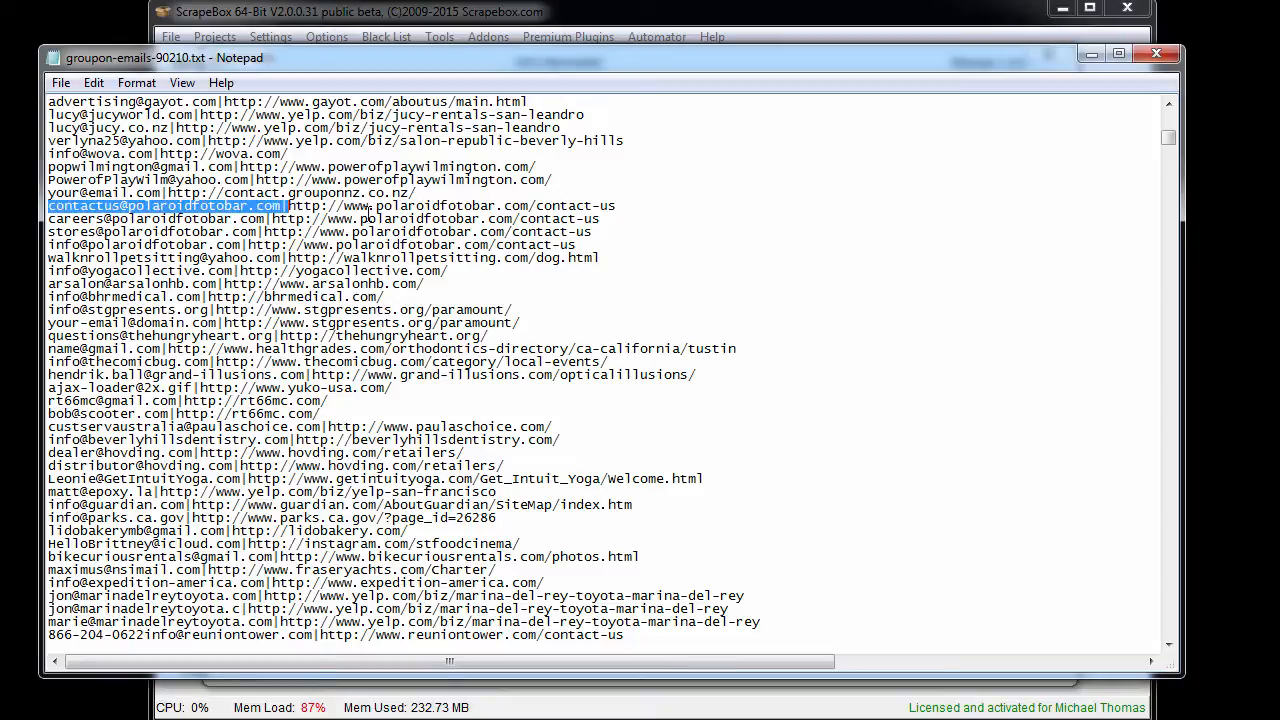
- Examine the source URL paired with the first polaroidfotobar.com contact-us entry
drag(289, 206, 601, 206)
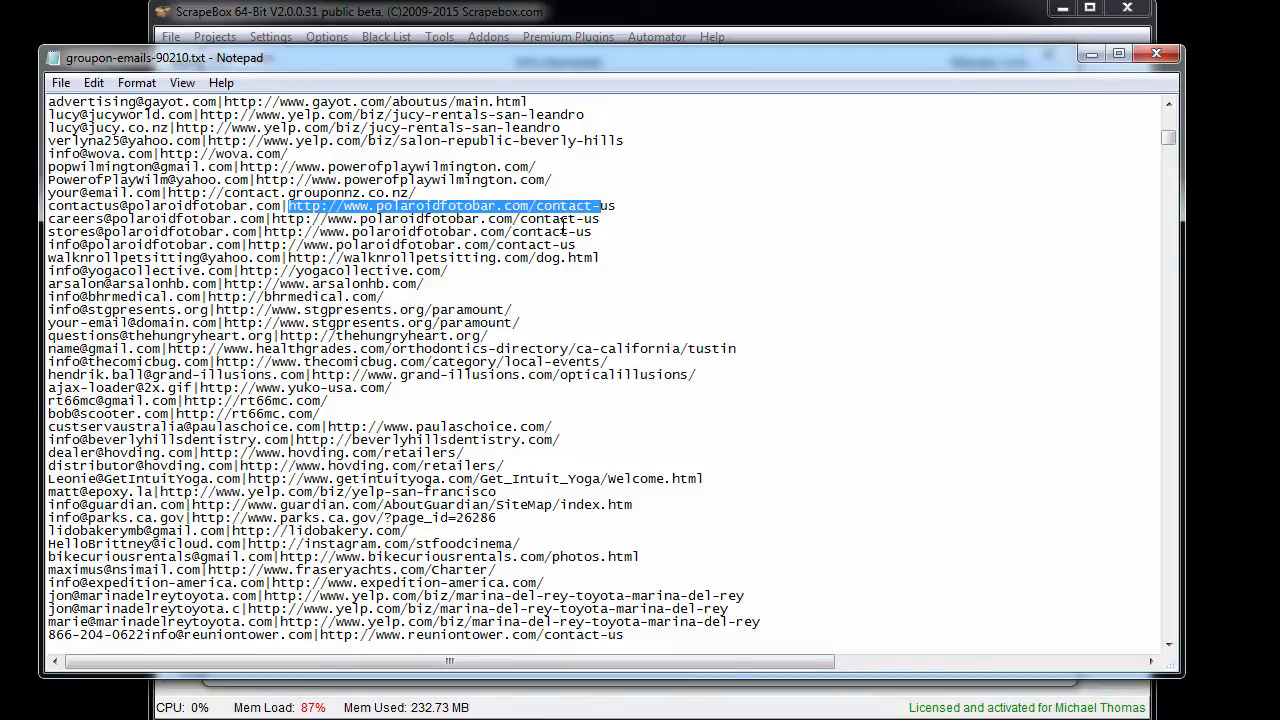
drag(553, 209, 682, 215)
mouse_move(467, 209)
mouse_down()
mouse_move(445, 210)
mouse_move(458, 209)
mouse_up()
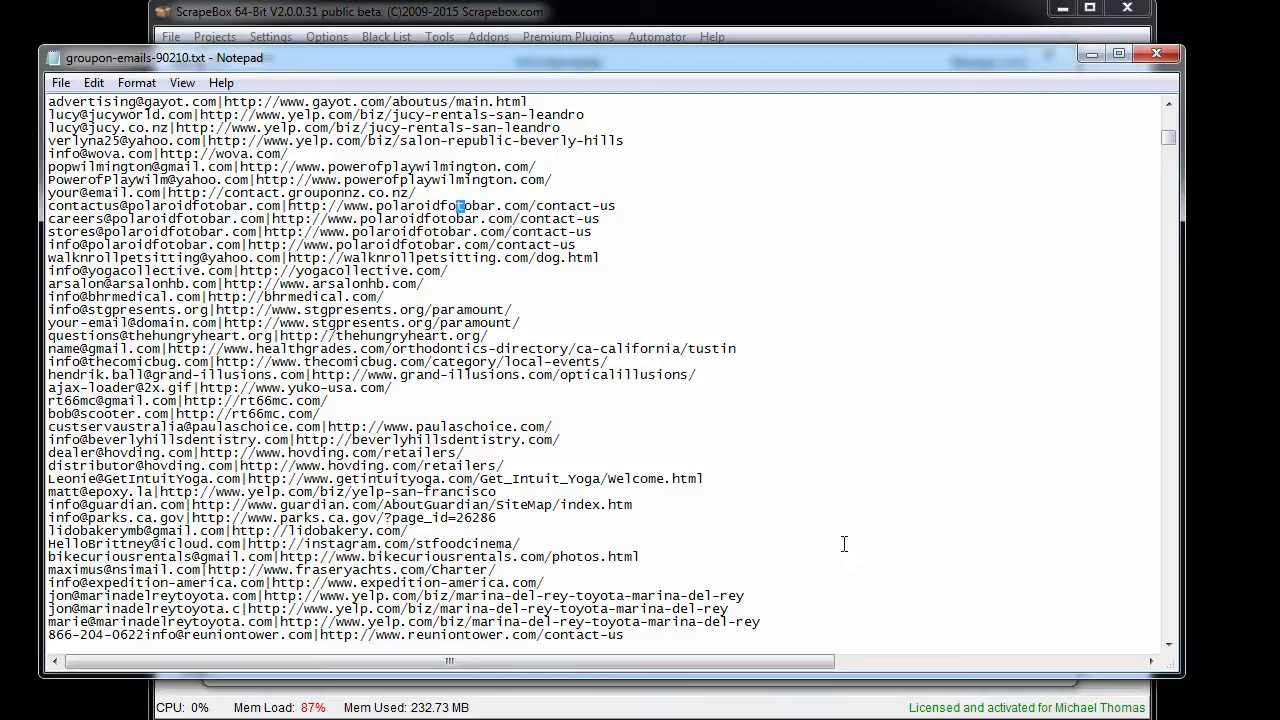
click(812, 492)
double_click(404, 210)
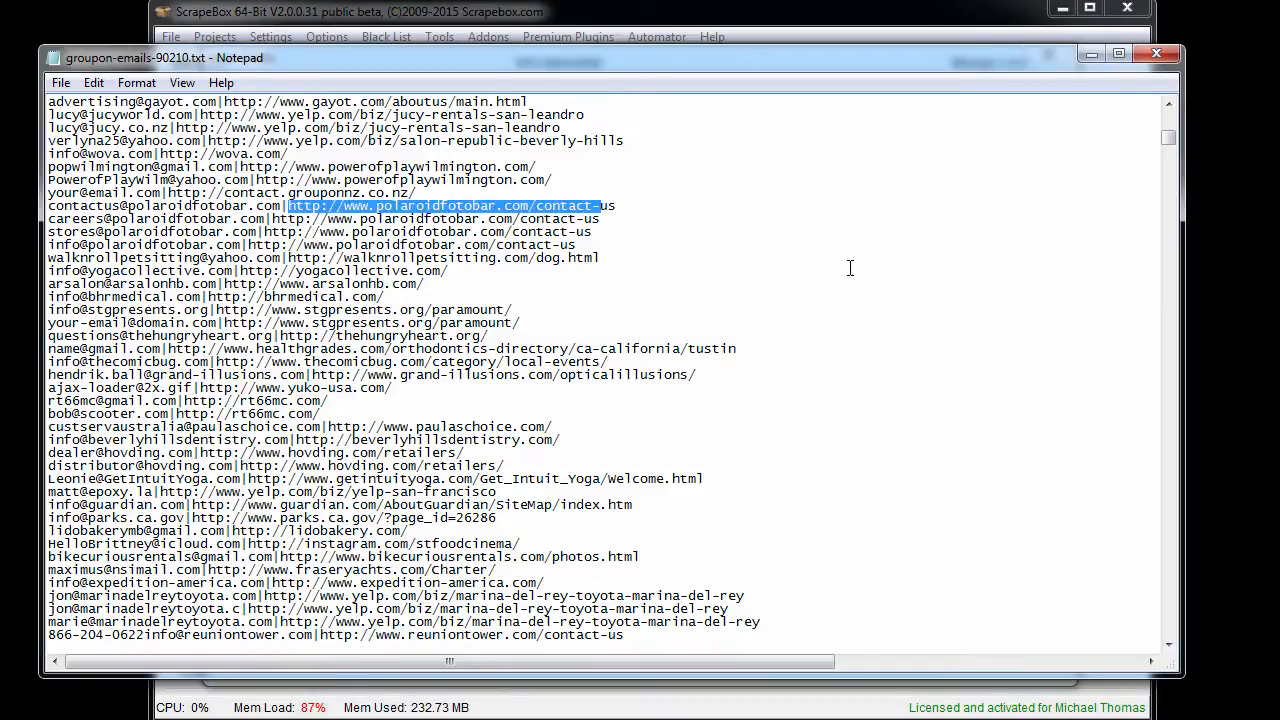
click(658, 262)
click(652, 406)
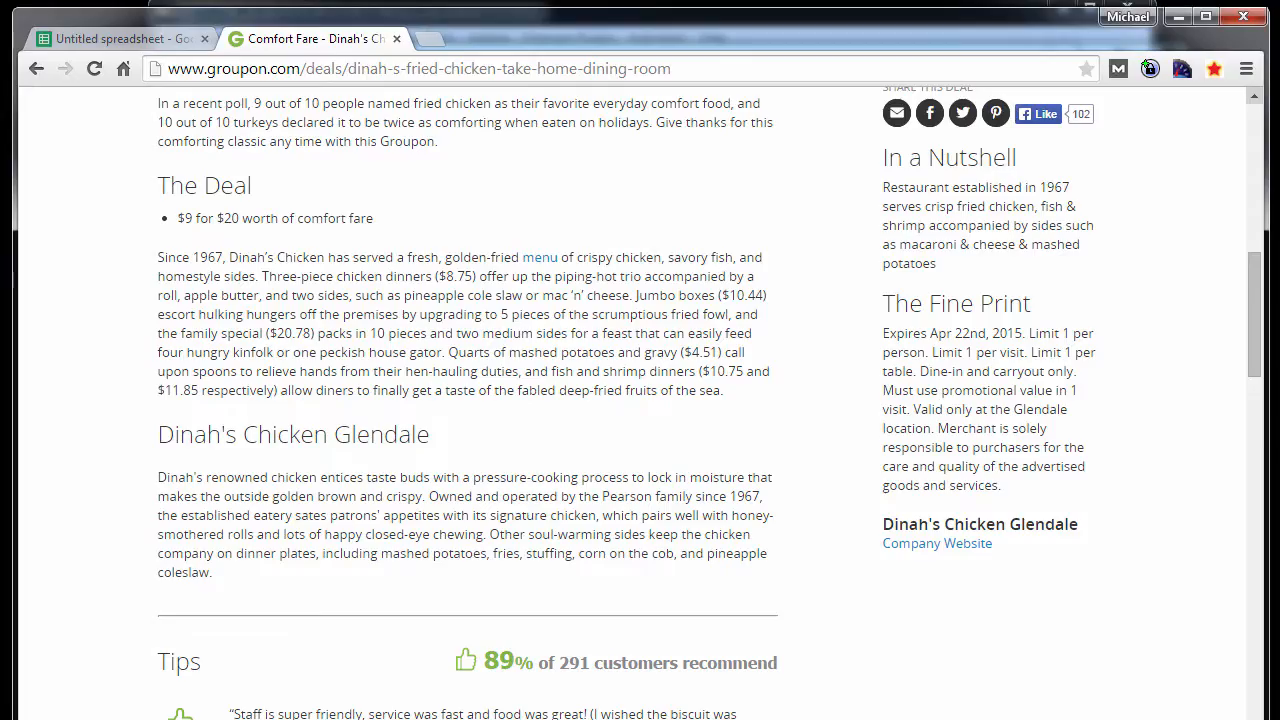
- Switch to groupon-emails-90210.txt in Notepad and replace every "|" separator with a comma
click(105, 40)
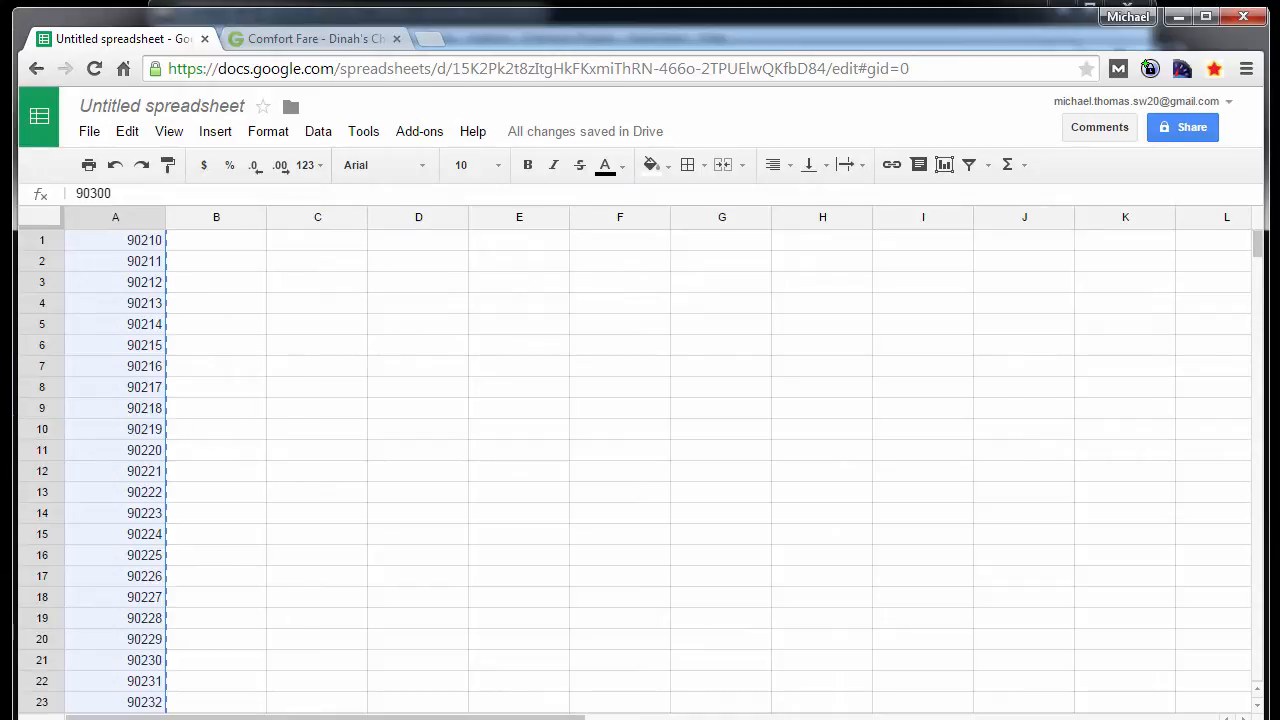
key(alt+Tab)
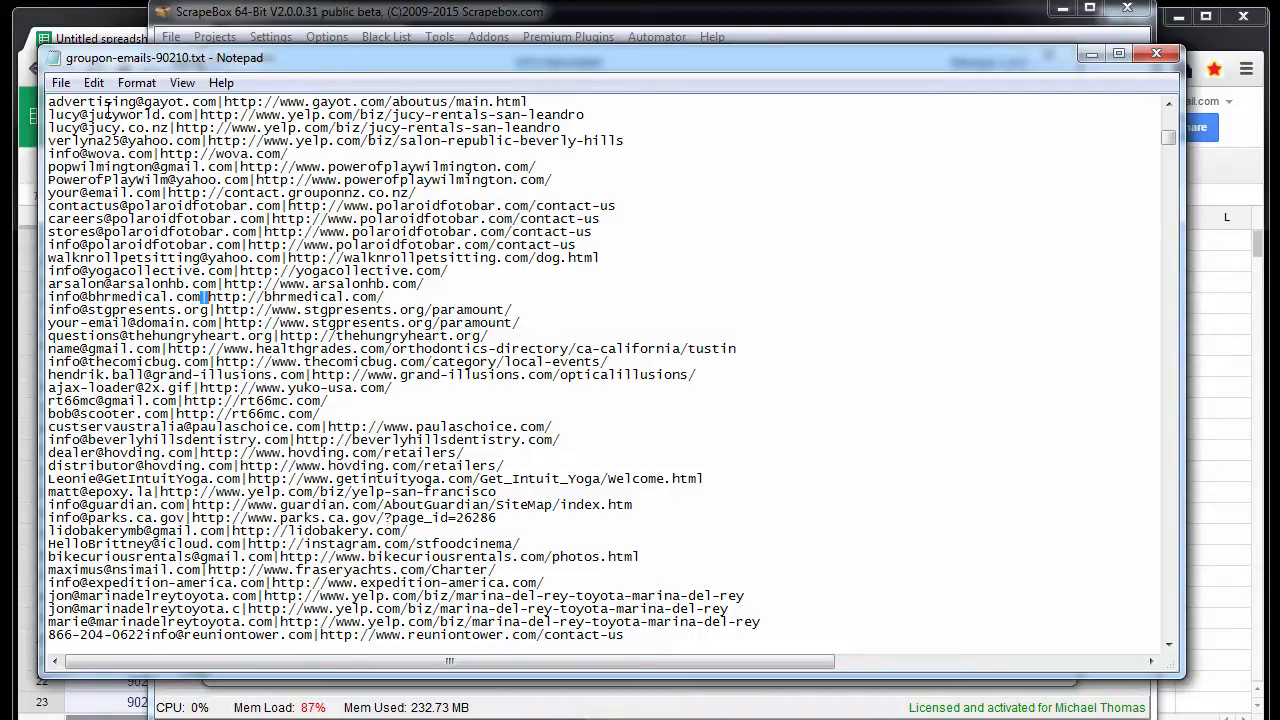
click(93, 82)
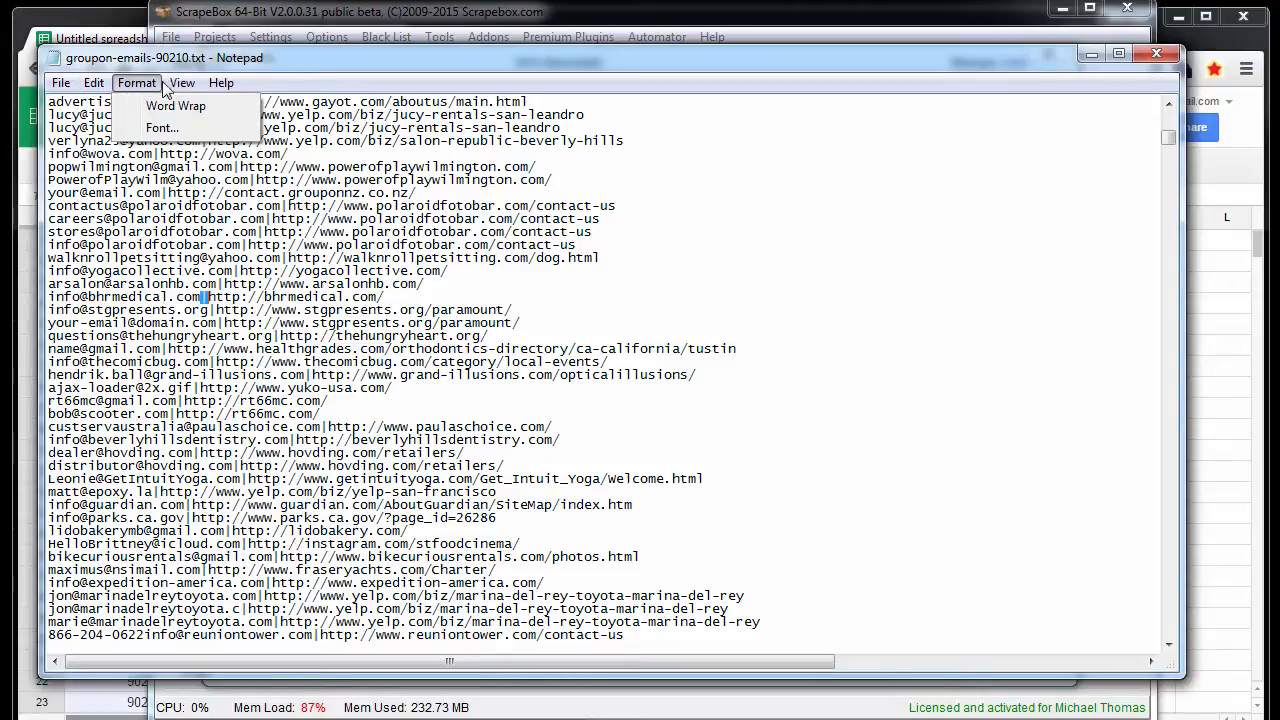
mouse_move(93, 82)
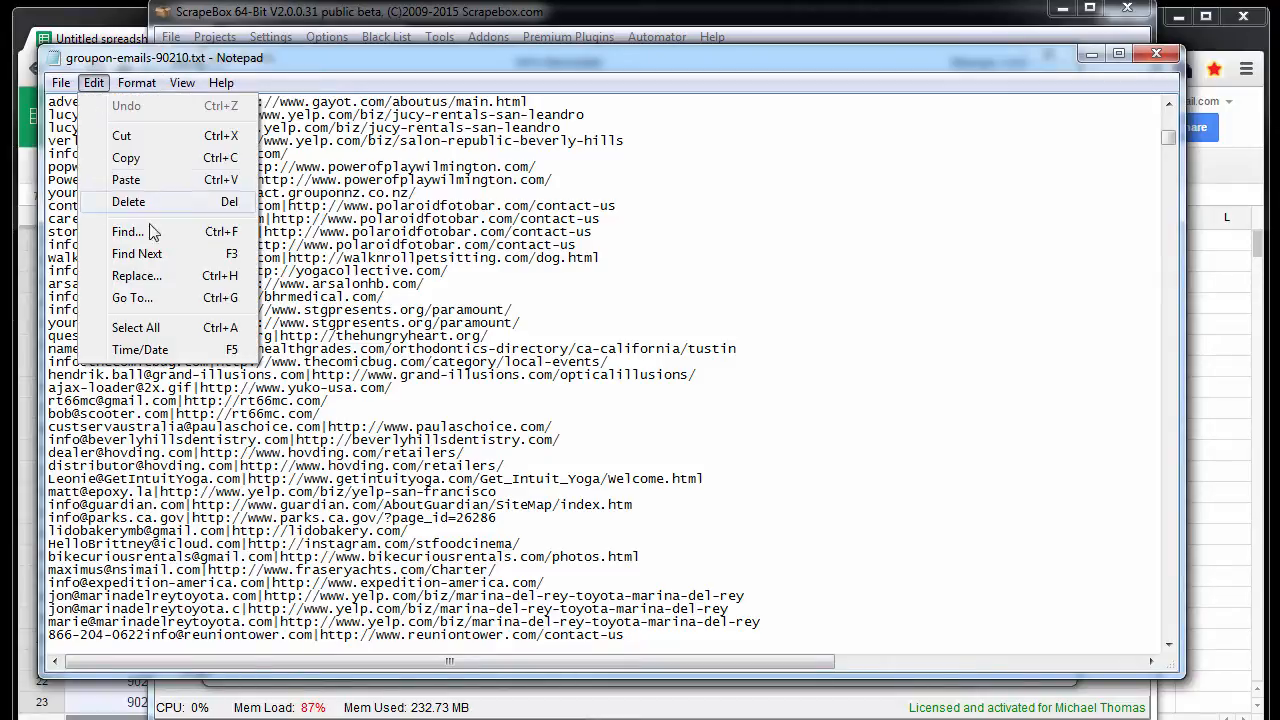
click(135, 276)
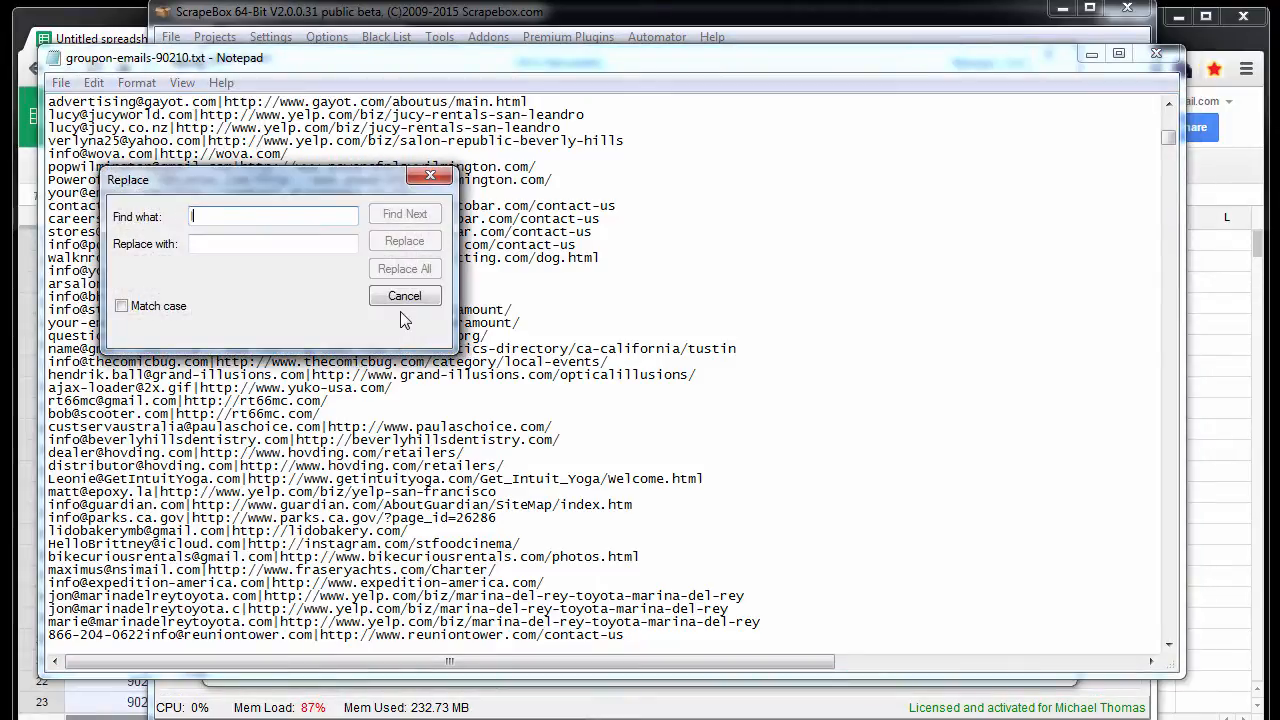
key(Tab)
text(m)
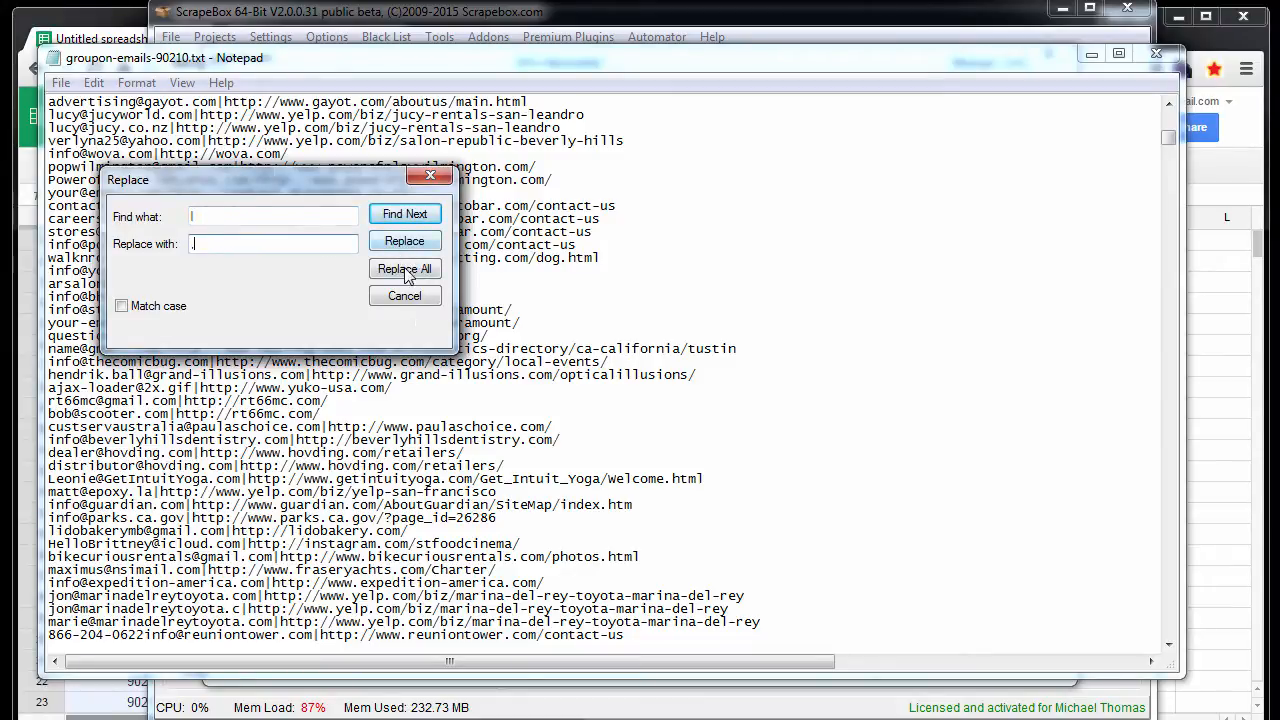
click(404, 268)
click(430, 175)
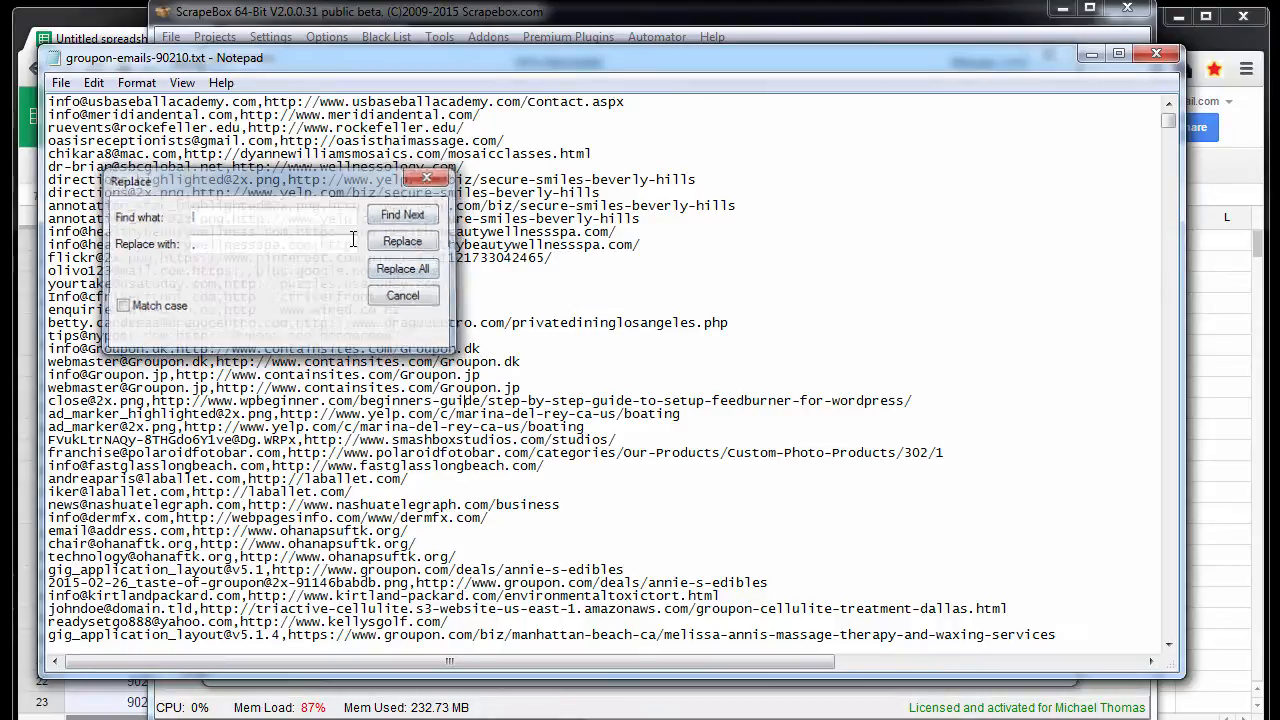
- Copy the entire contents of groupon-emails-90210.txt and minimize its Notepad window
click(424, 382)
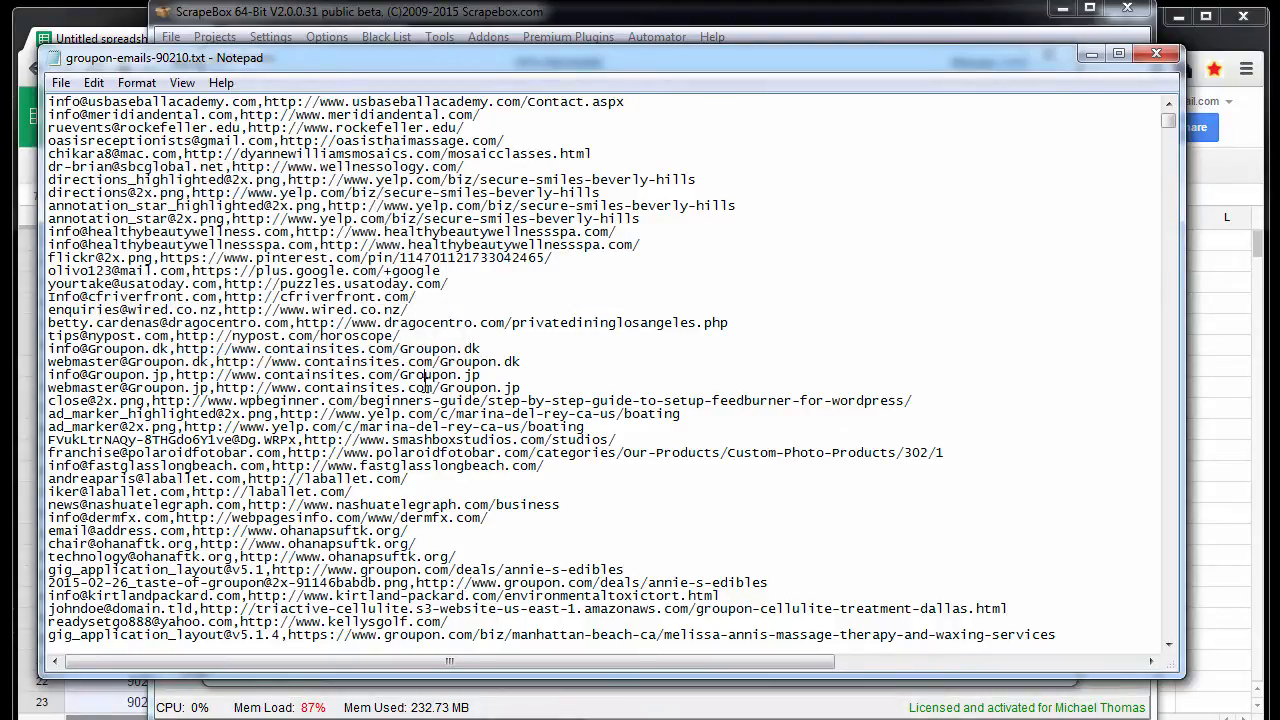
key(ctrl+a)
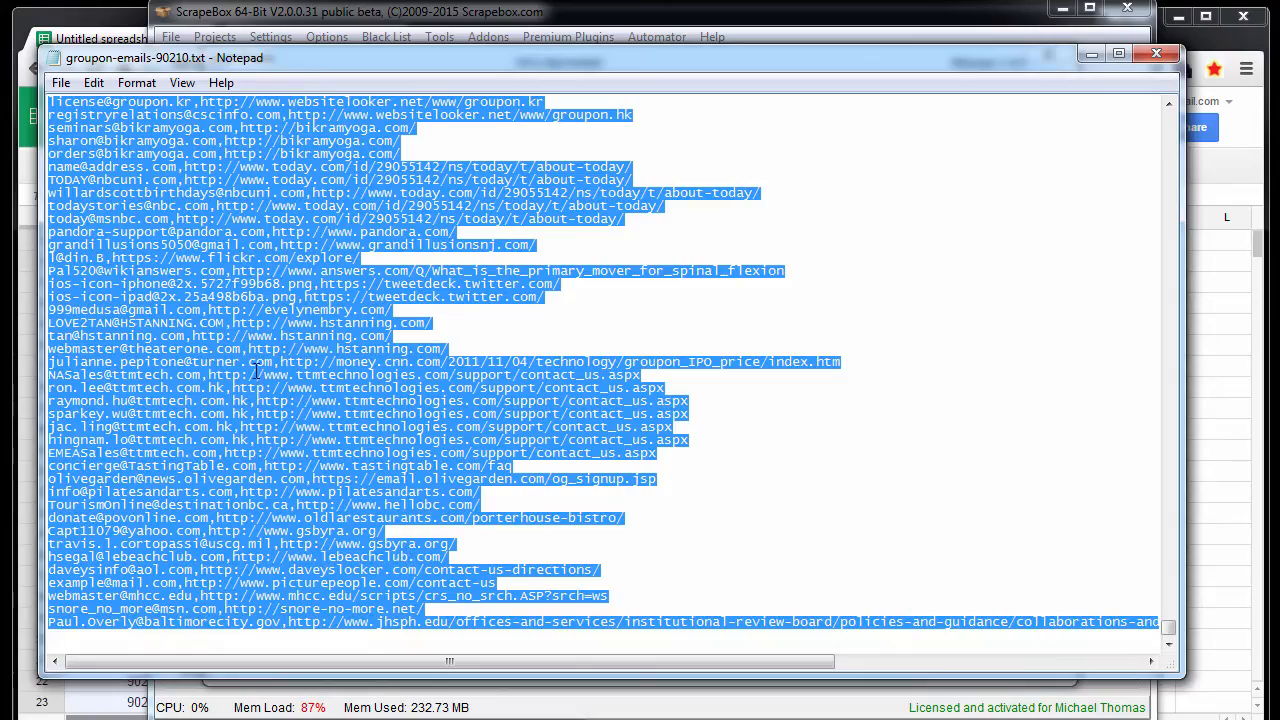
click(94, 84)
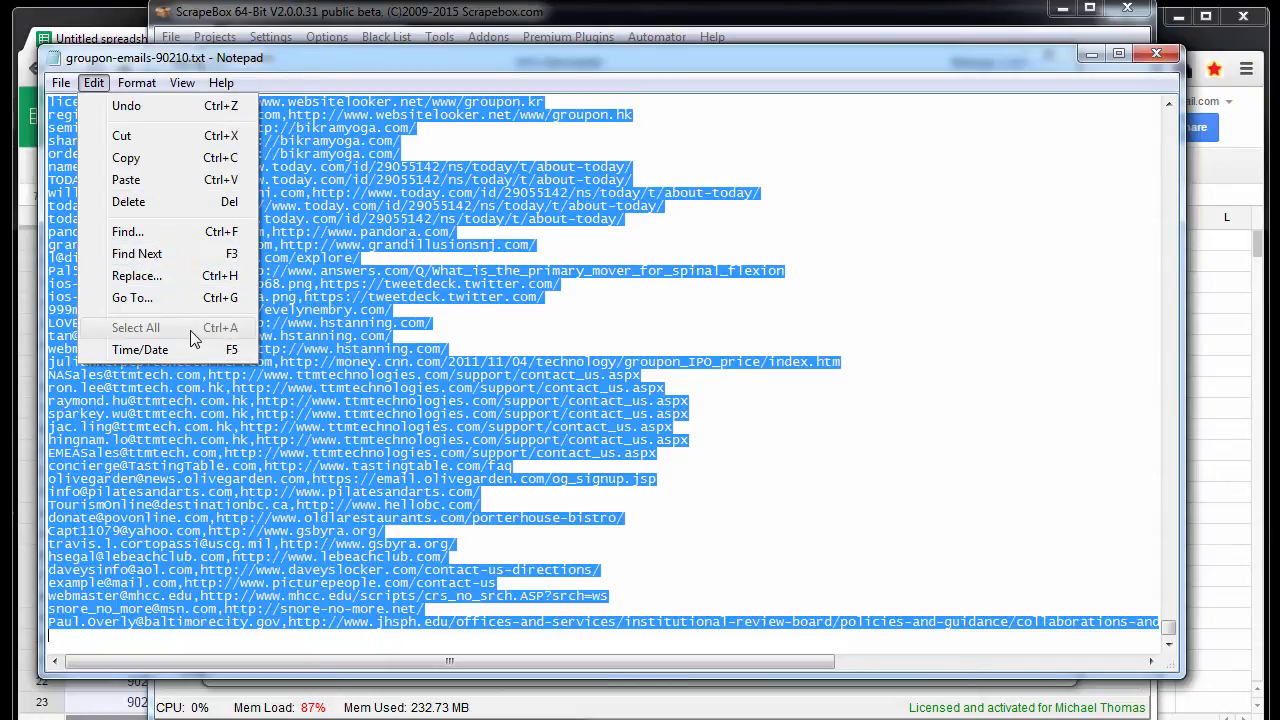
click(146, 159)
click(1090, 56)
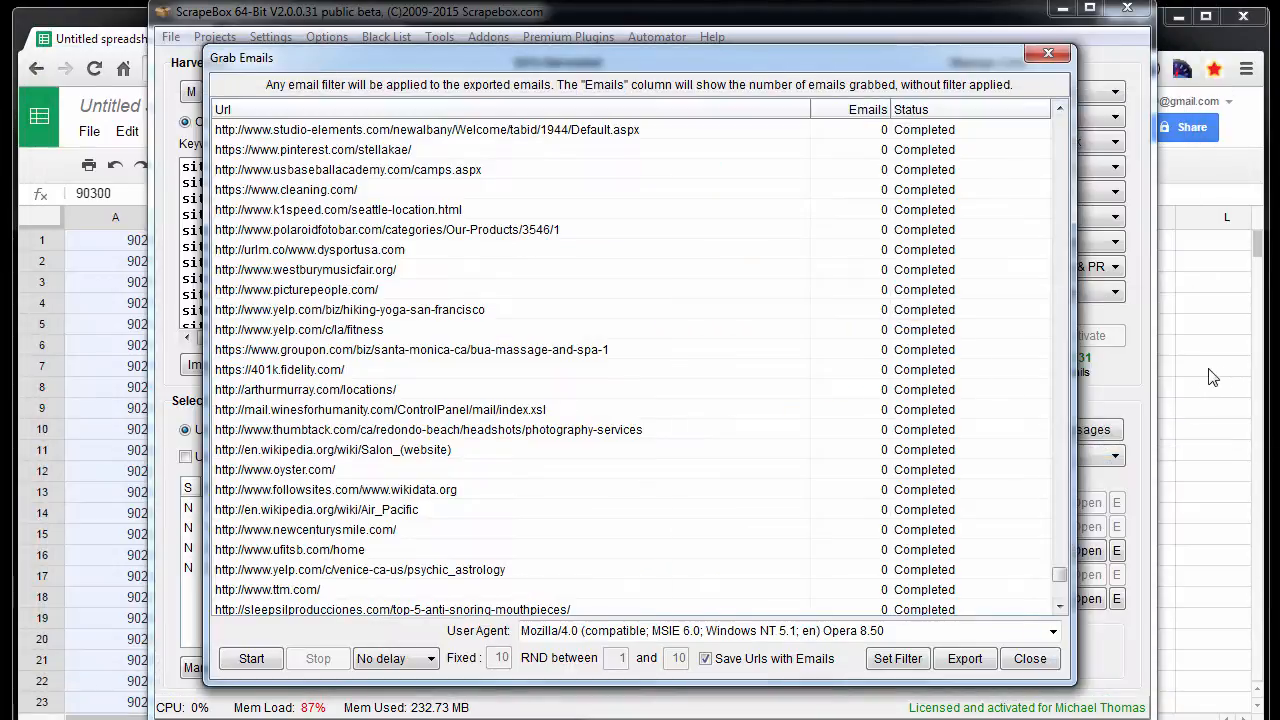
- Switch to the untitled Google Sheets spreadsheet, clear the ZIP codes 90210 to 90300 from column A and select cell A1
click(1209, 369)
click(140, 429)
scroll(134, 494, down, 20)
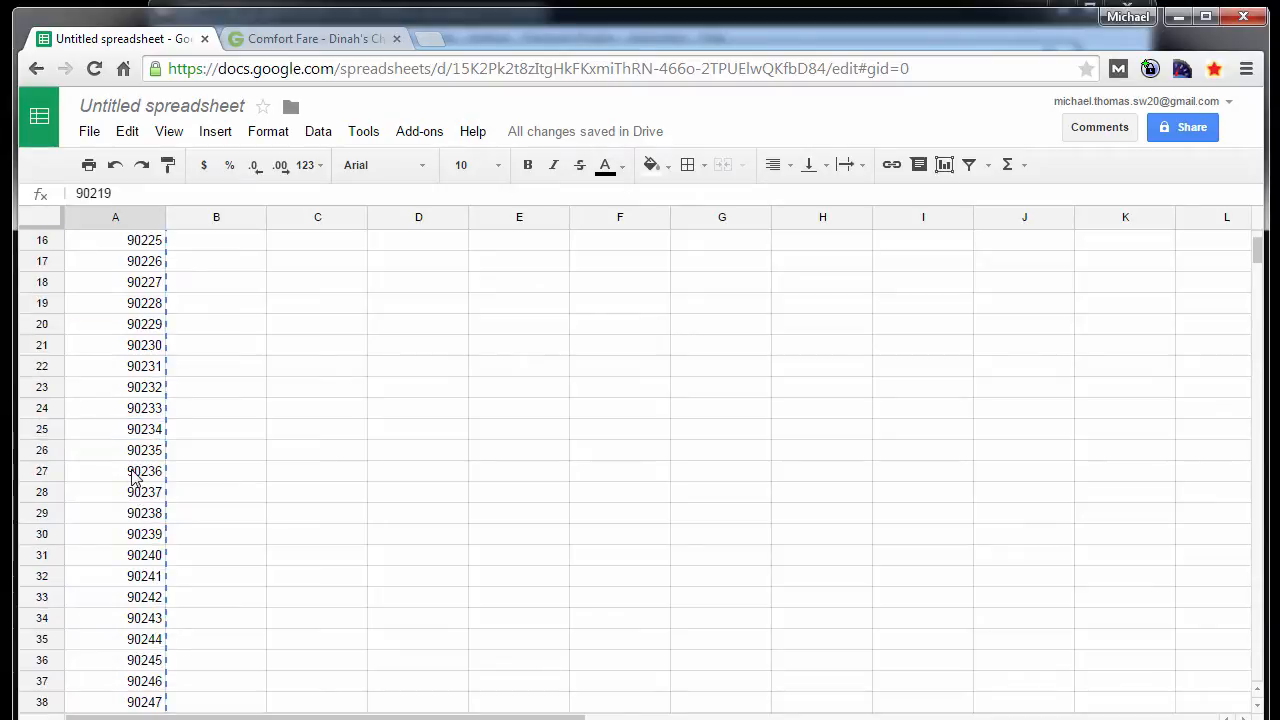
scroll(134, 578, down, 16)
scroll(120, 540, up, 8)
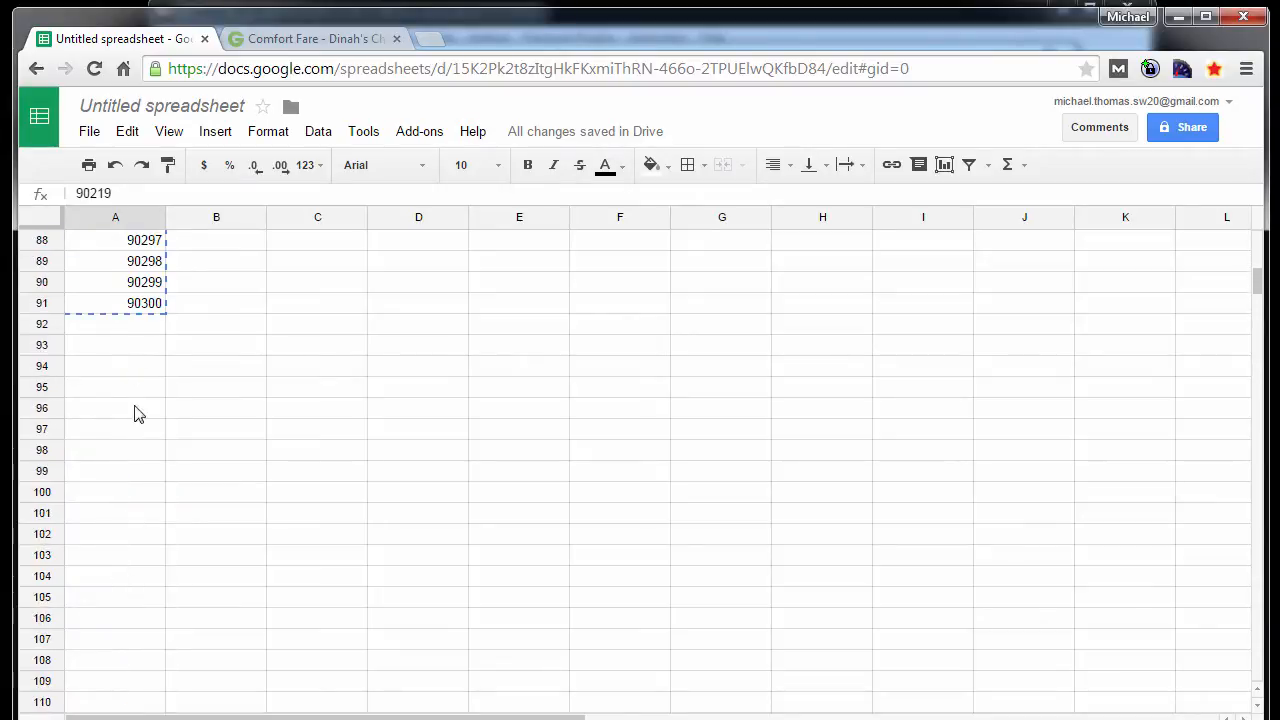
drag(134, 303, 128, 0)
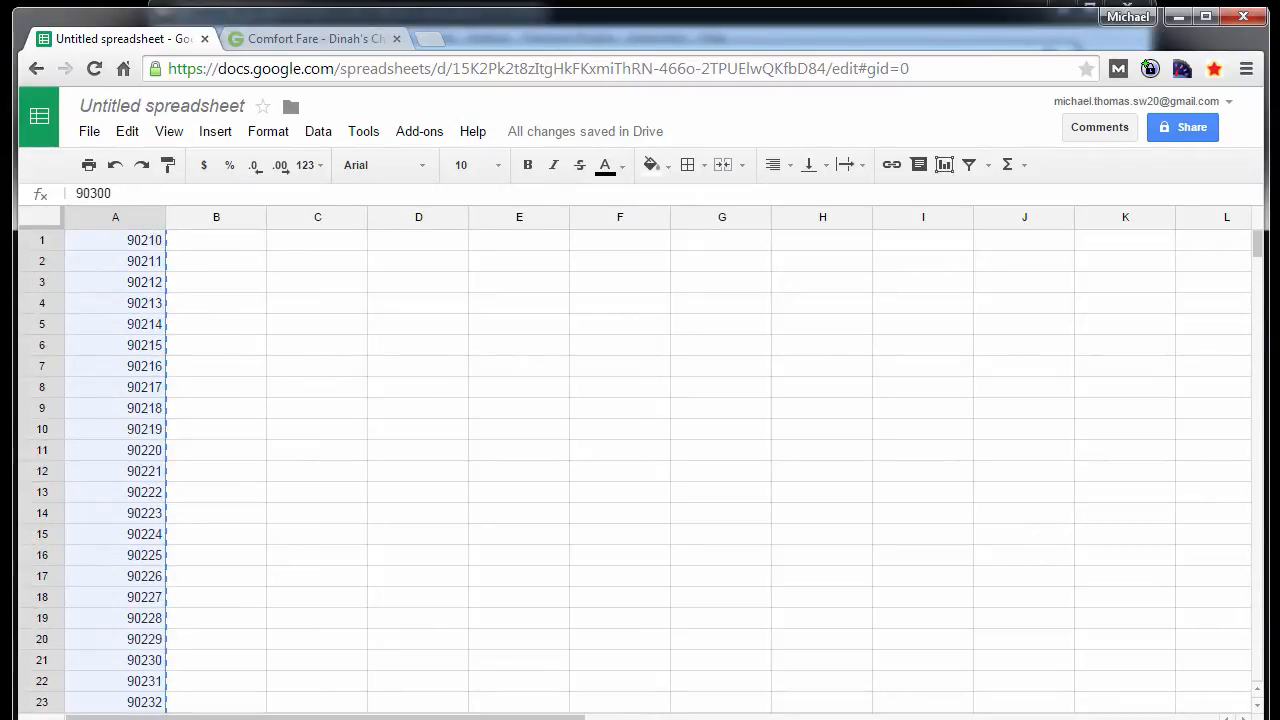
key(Delete)
key(Up)
key(Up)
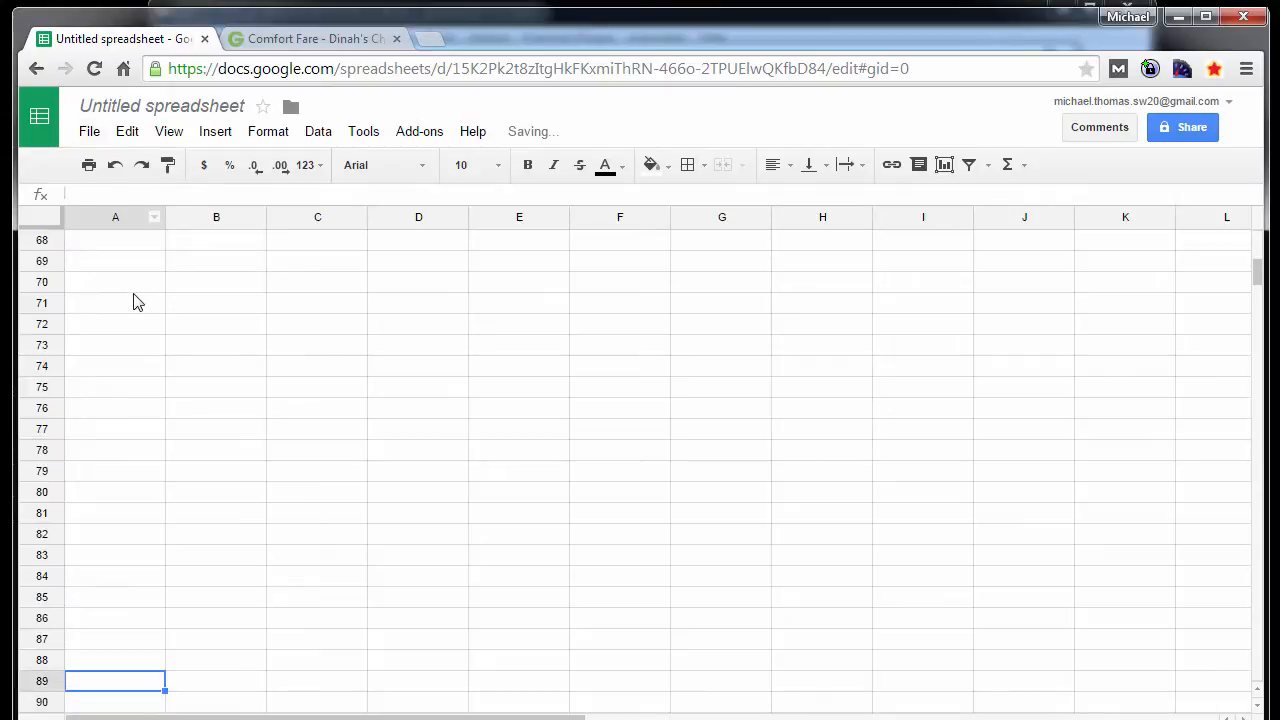
scroll(289, 246, up, 20)
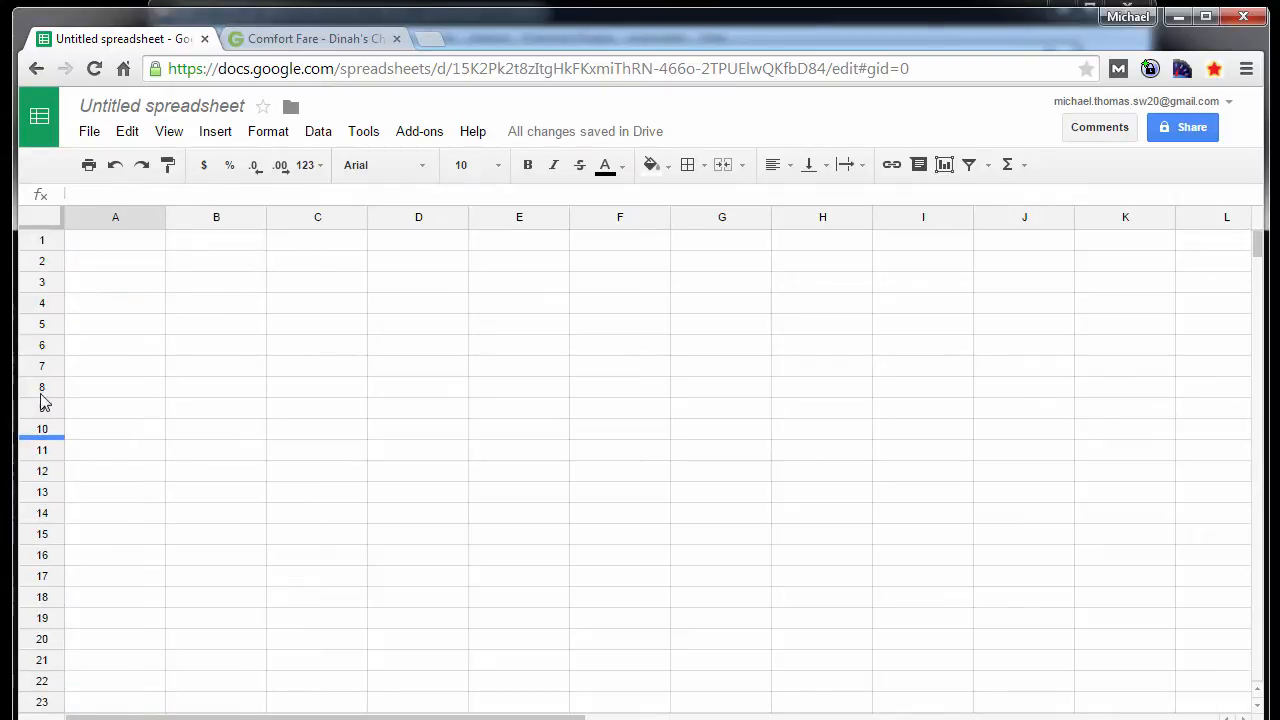
click(115, 241)
- Try pasting the copied email and URL lines into column A starting at A1, and undo the paste
click(129, 133)
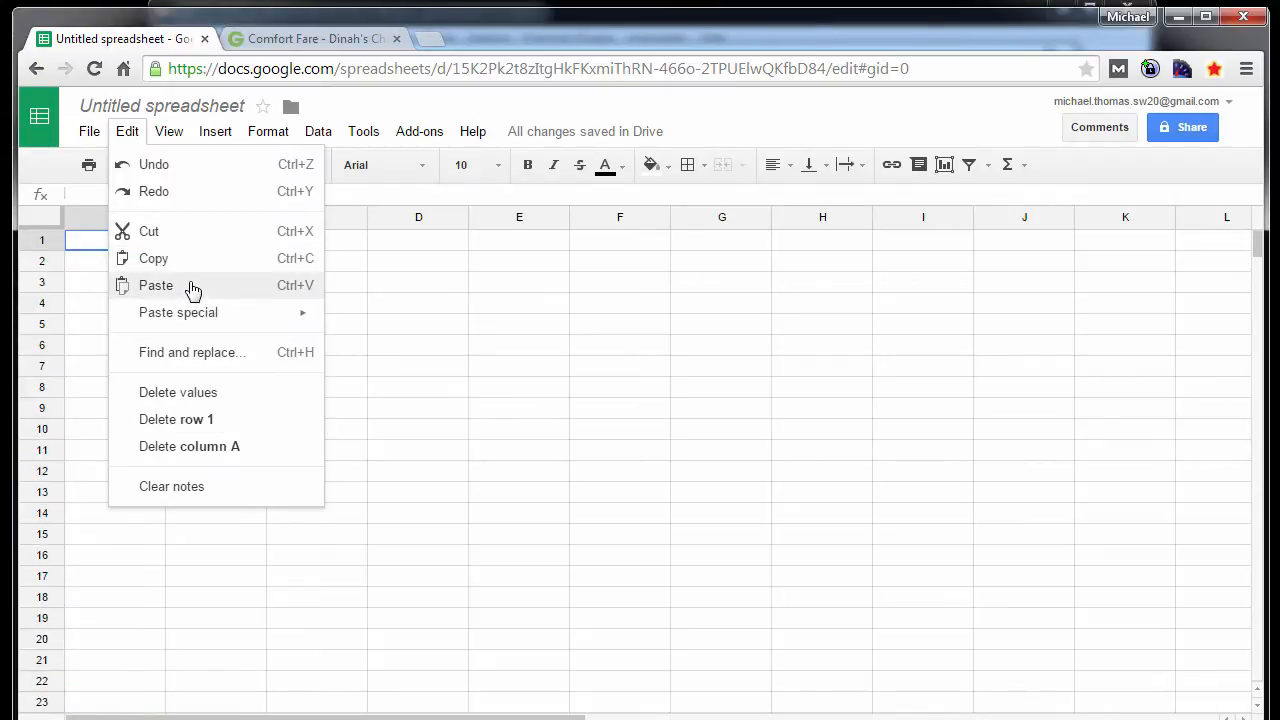
key(ctrl+v)
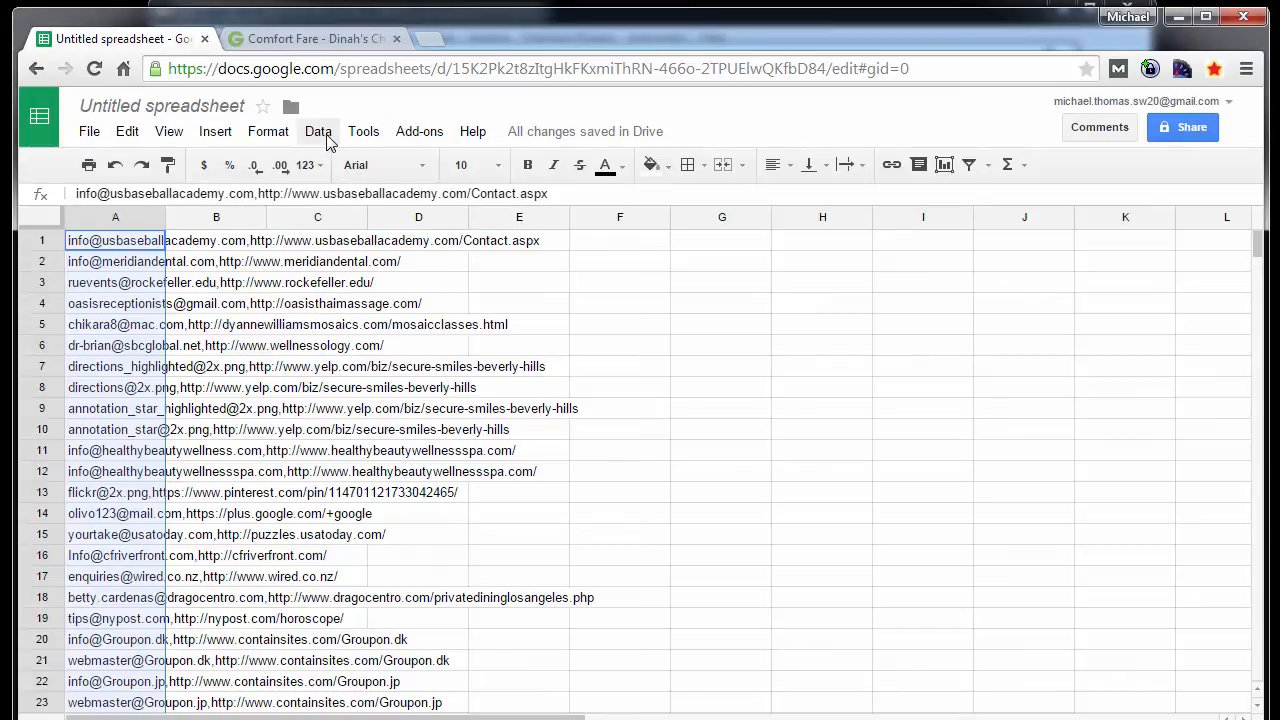
click(318, 132)
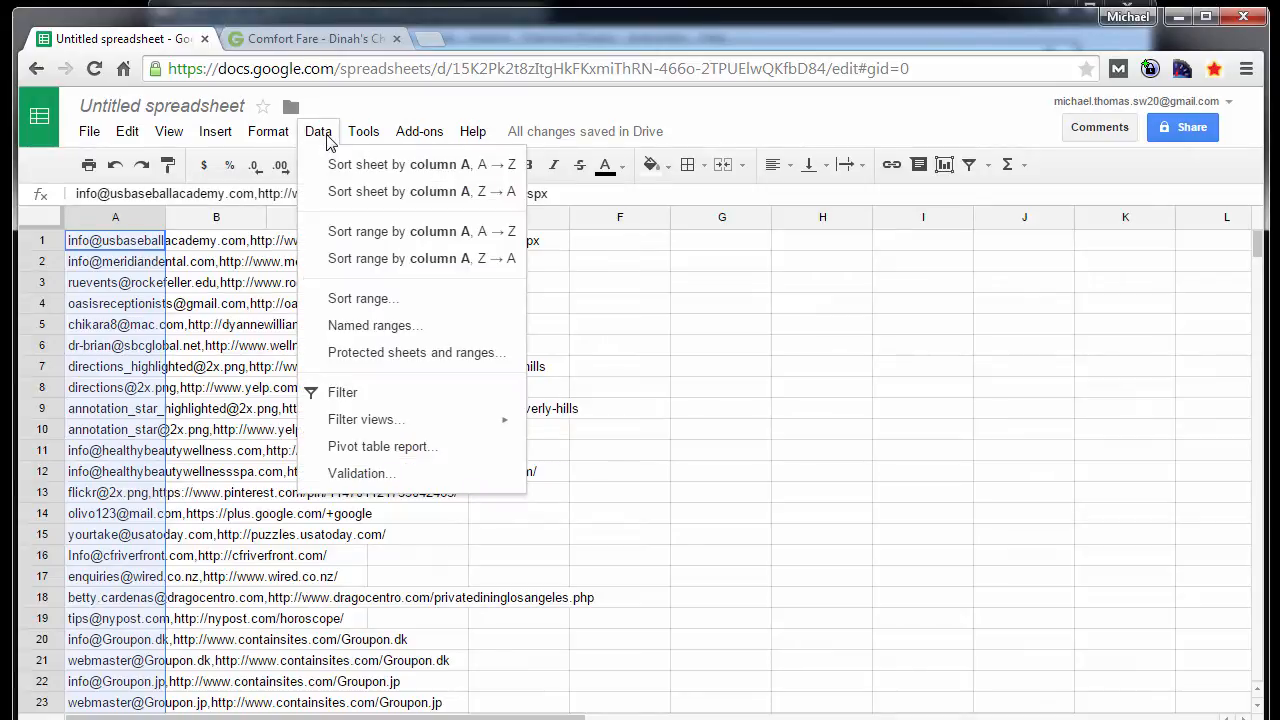
mouse_move(283, 138)
mouse_move(210, 140)
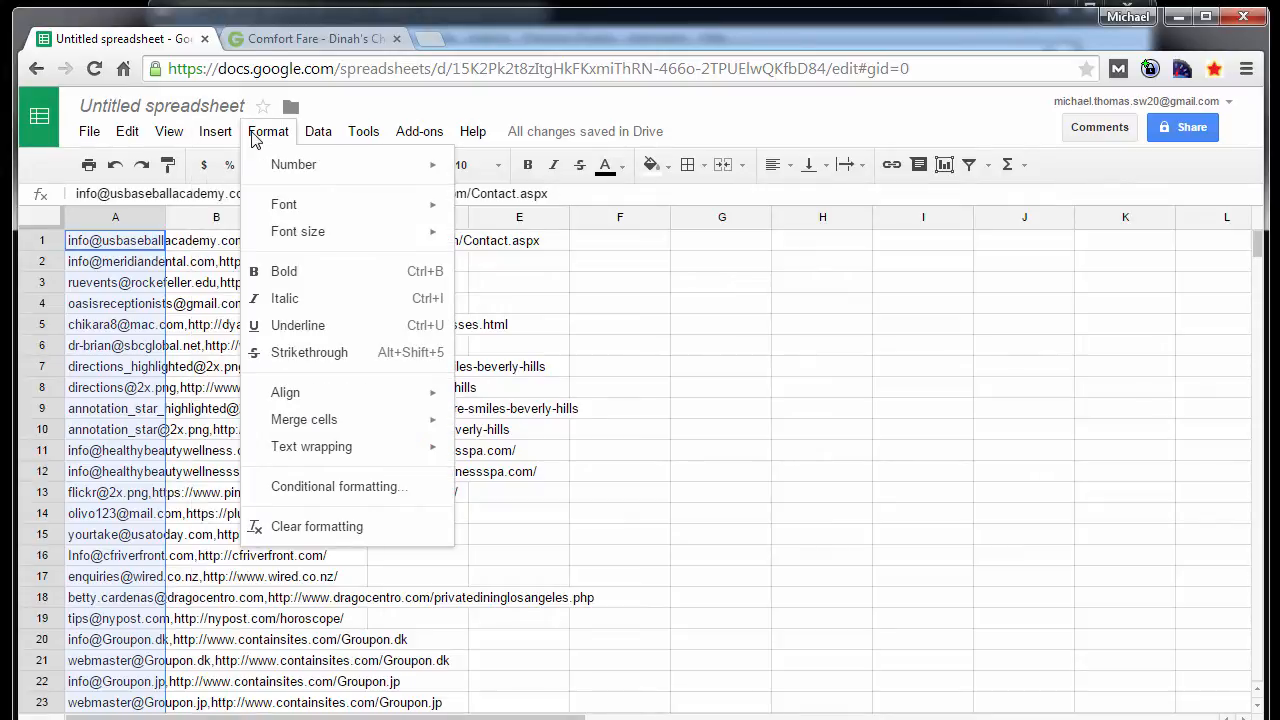
click(156, 431)
key(ctrl+z)
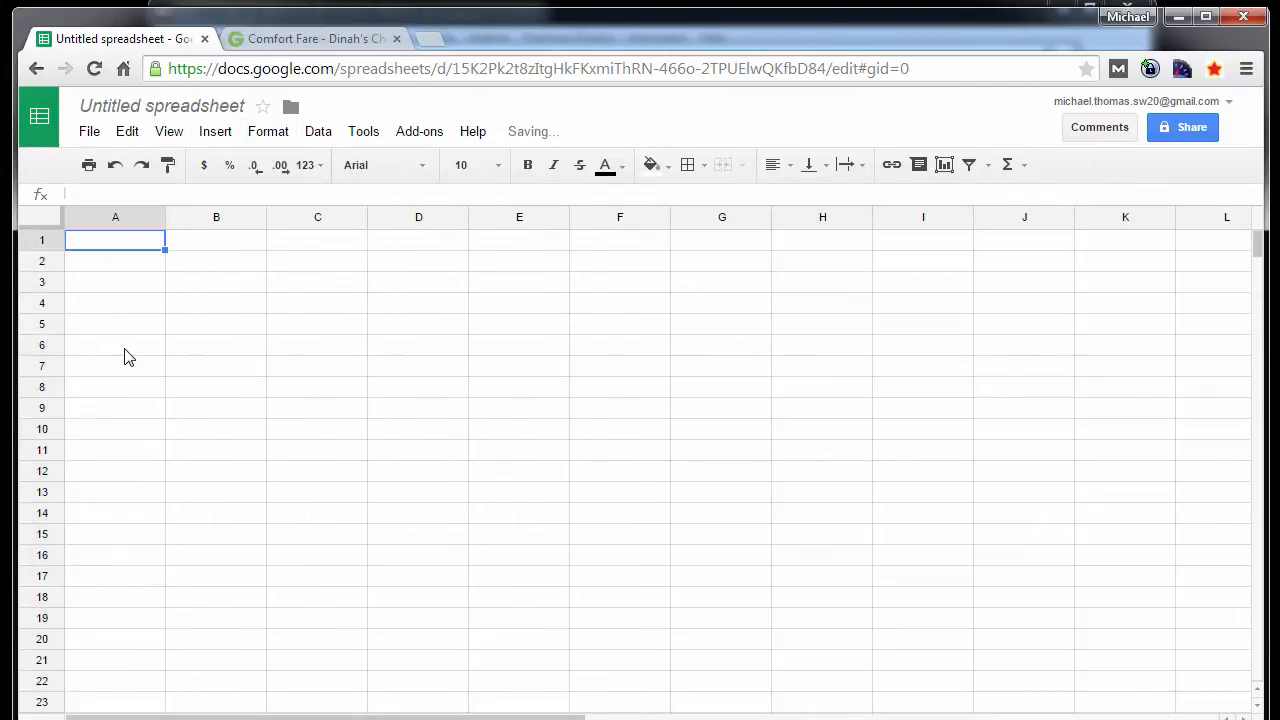
click(133, 137)
mouse_move(205, 320)
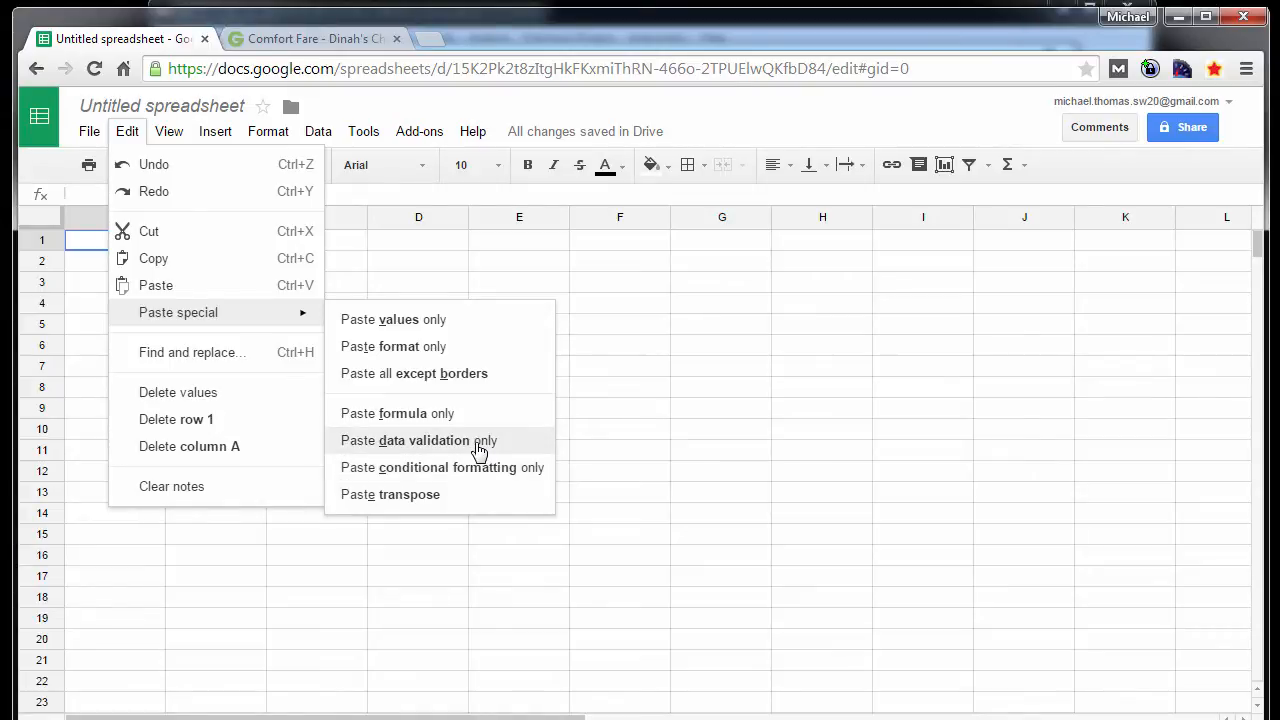
mouse_move(171, 140)
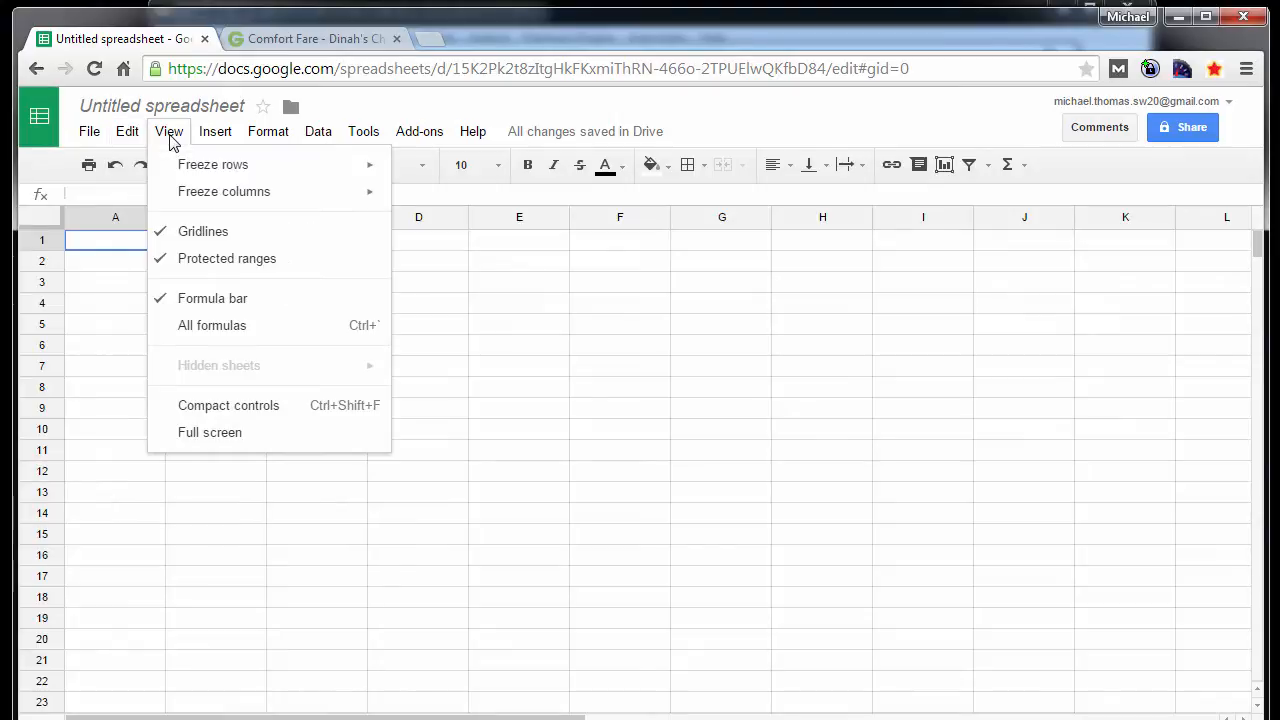
mouse_move(221, 141)
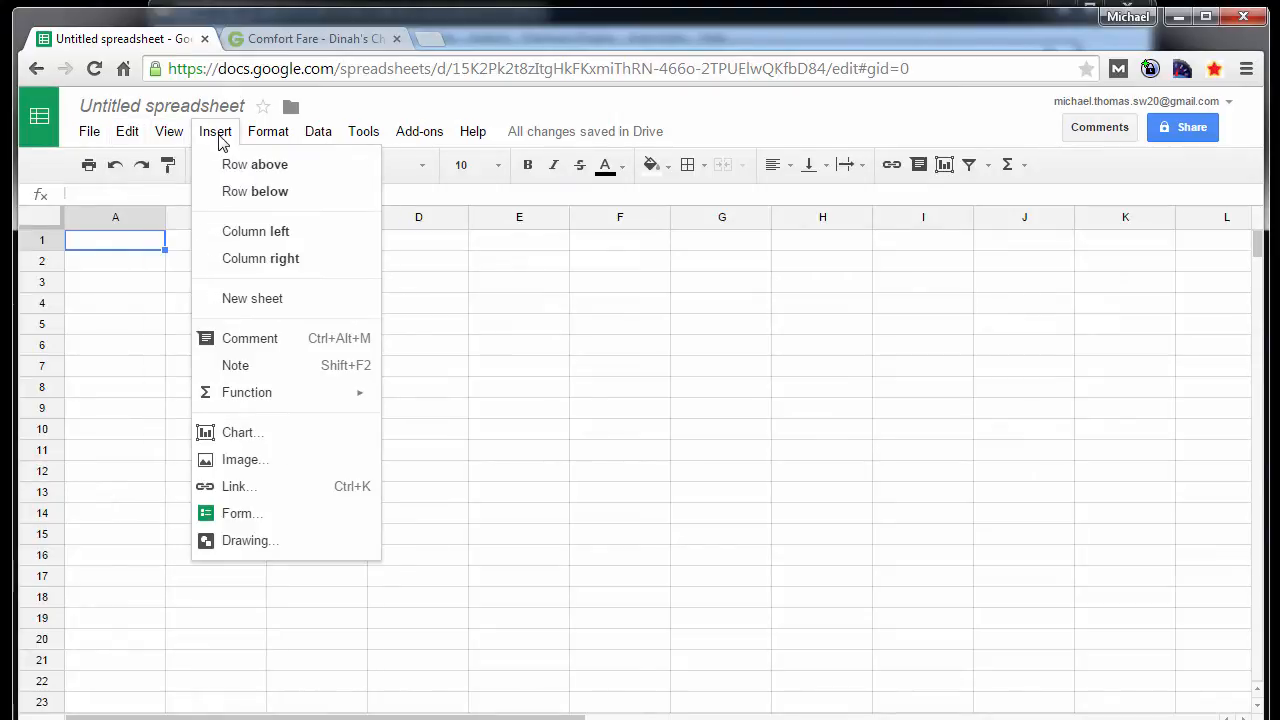
click(262, 142)
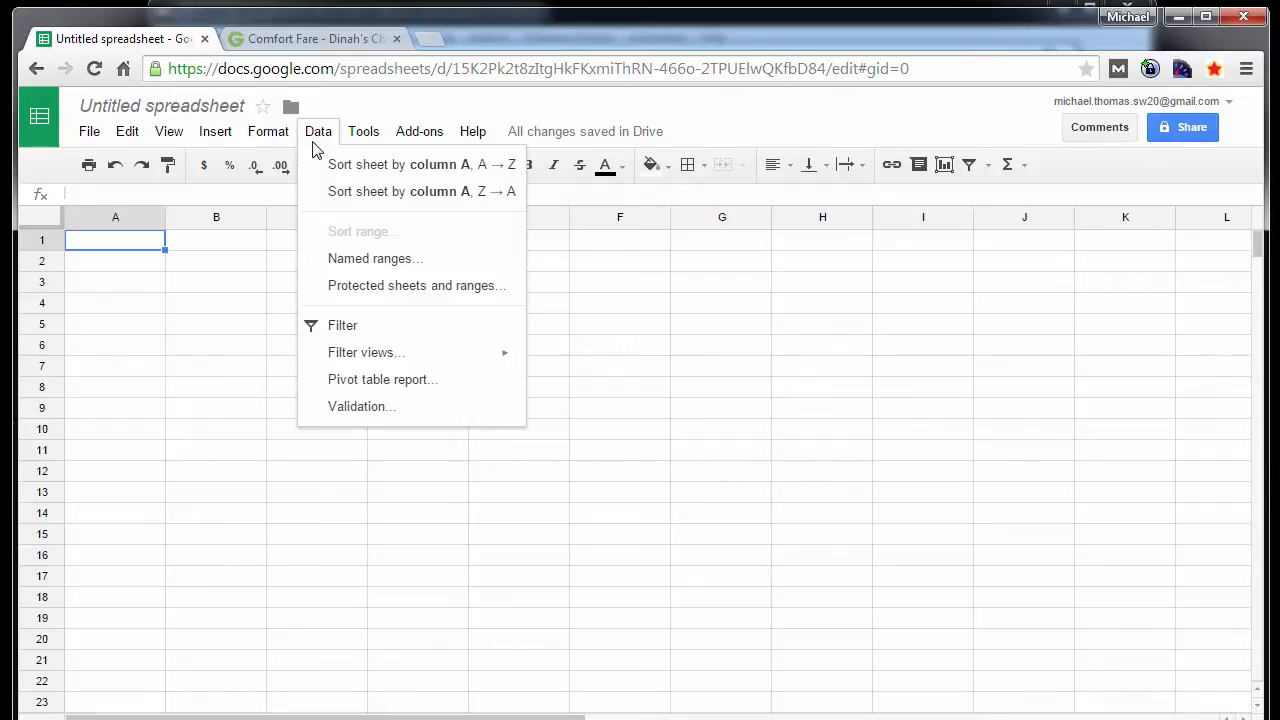
mouse_move(362, 132)
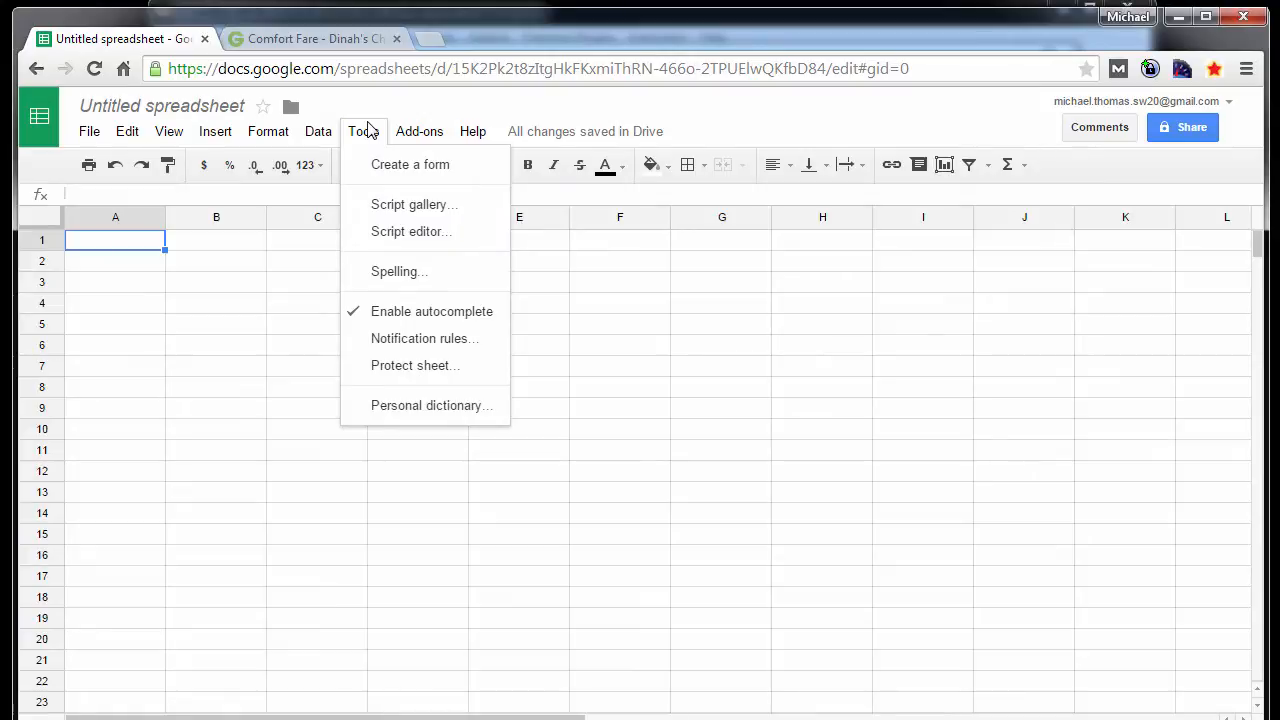
click(418, 136)
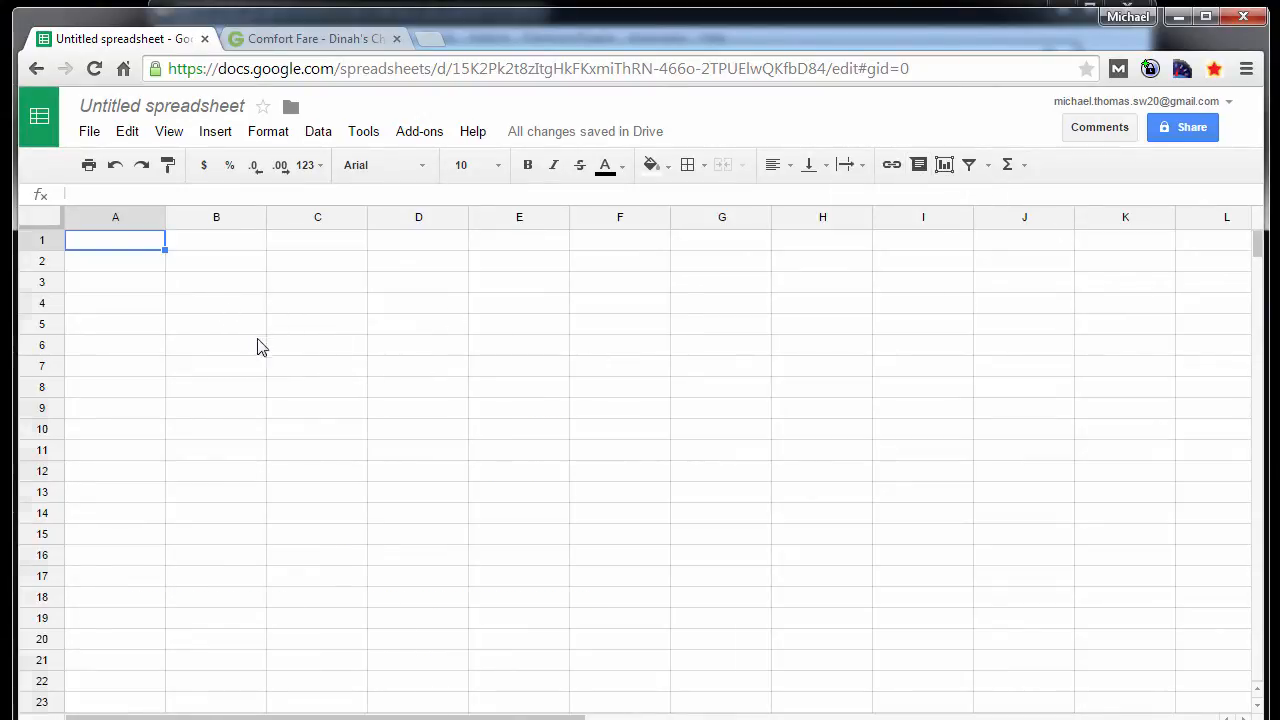
- Paste the copied comma-separated email and URL lines into column A starting at cell A1
key(ctrl+v)
click(172, 260)
click(122, 219)
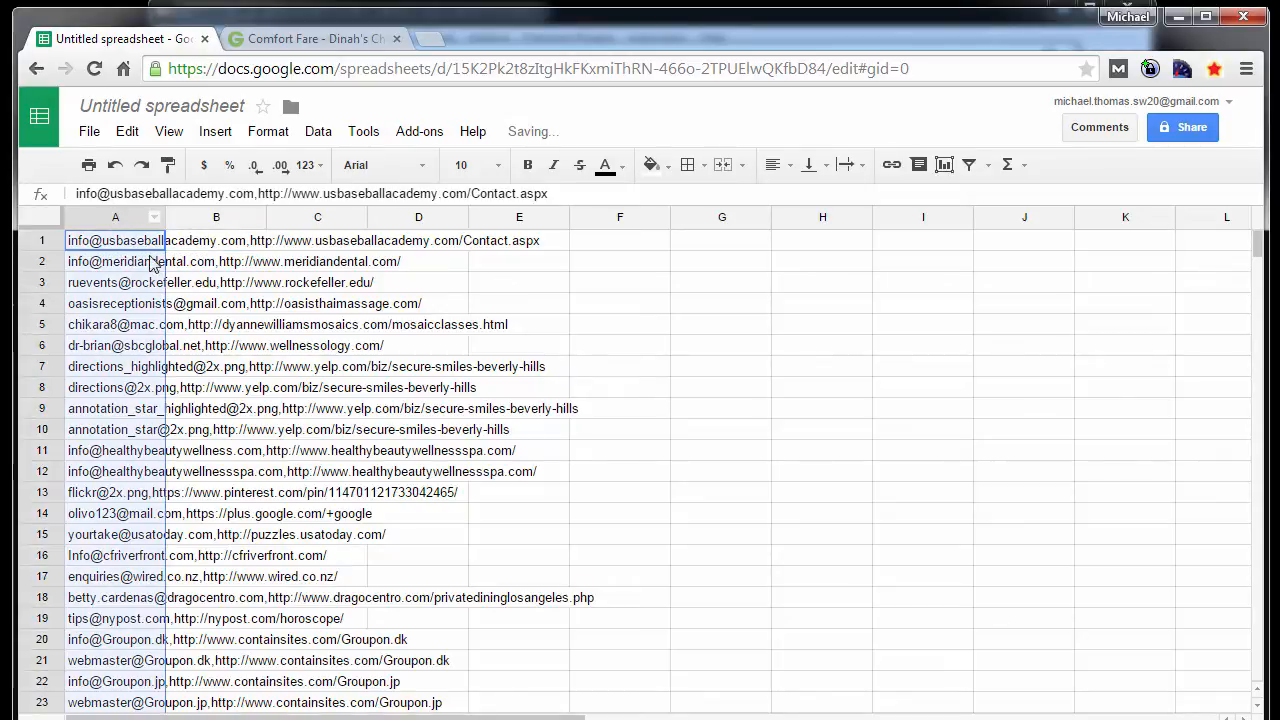
right_click(118, 221)
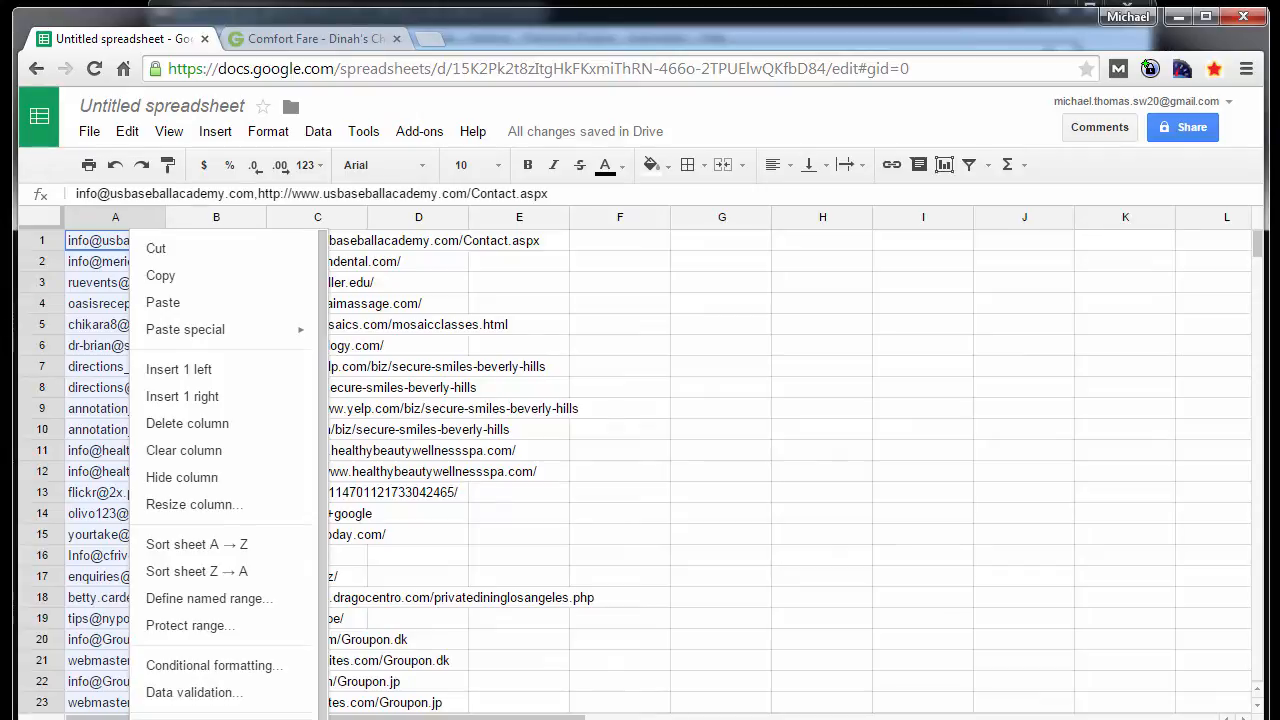
scroll(322, 648, down, 1)
scroll(322, 648, up, 1)
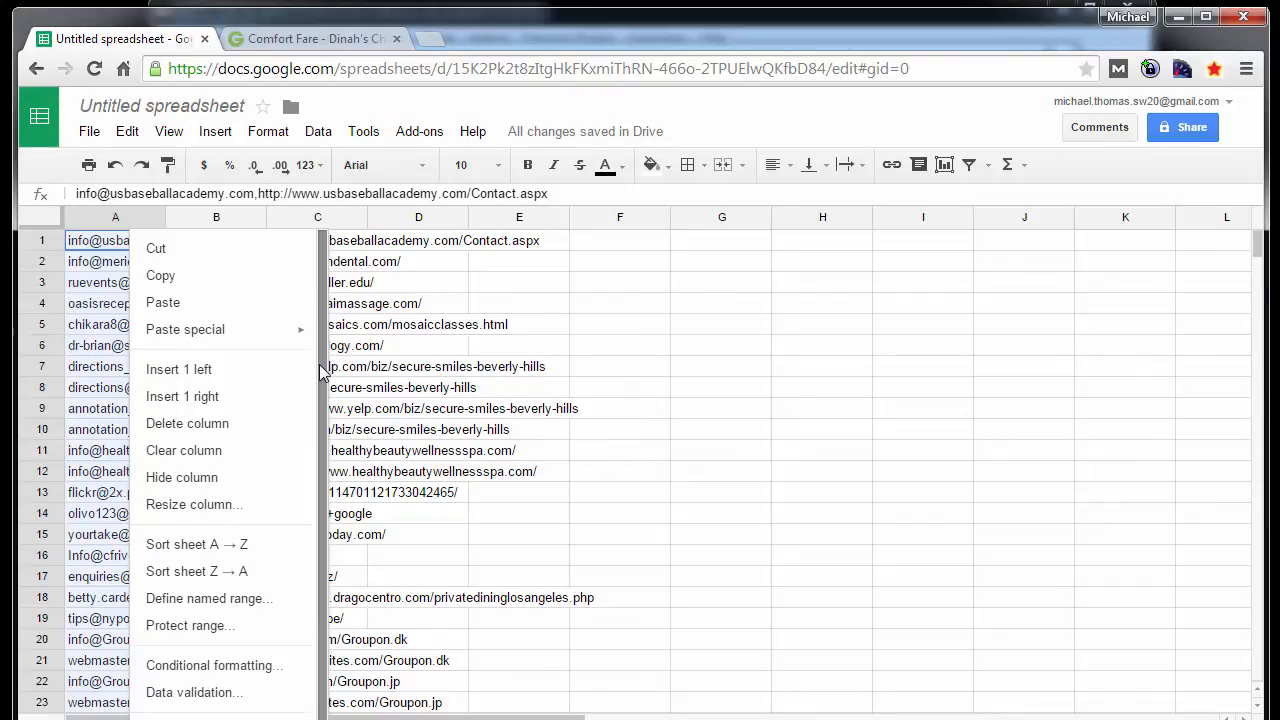
click(444, 350)
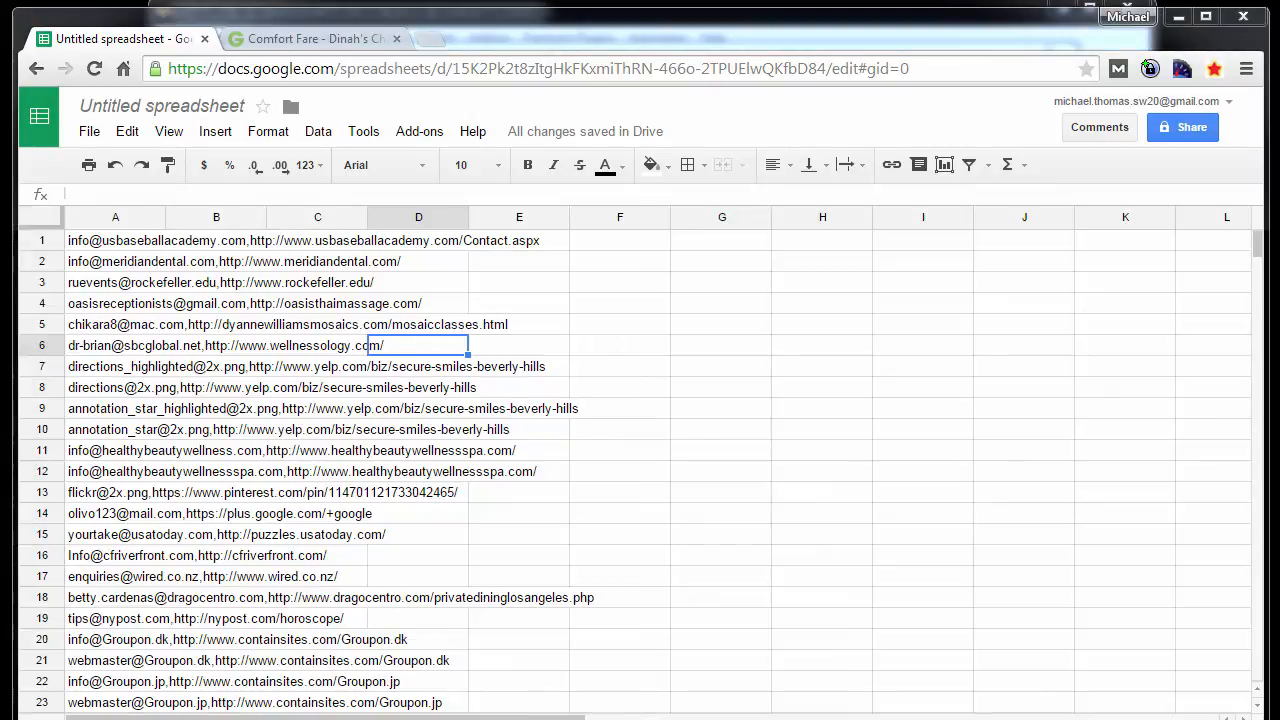
- Switch to groupon-emails-90210.txt in Notepad, copy a tab character from a line end and open Replace
key(alt+Tab)
click(449, 335)
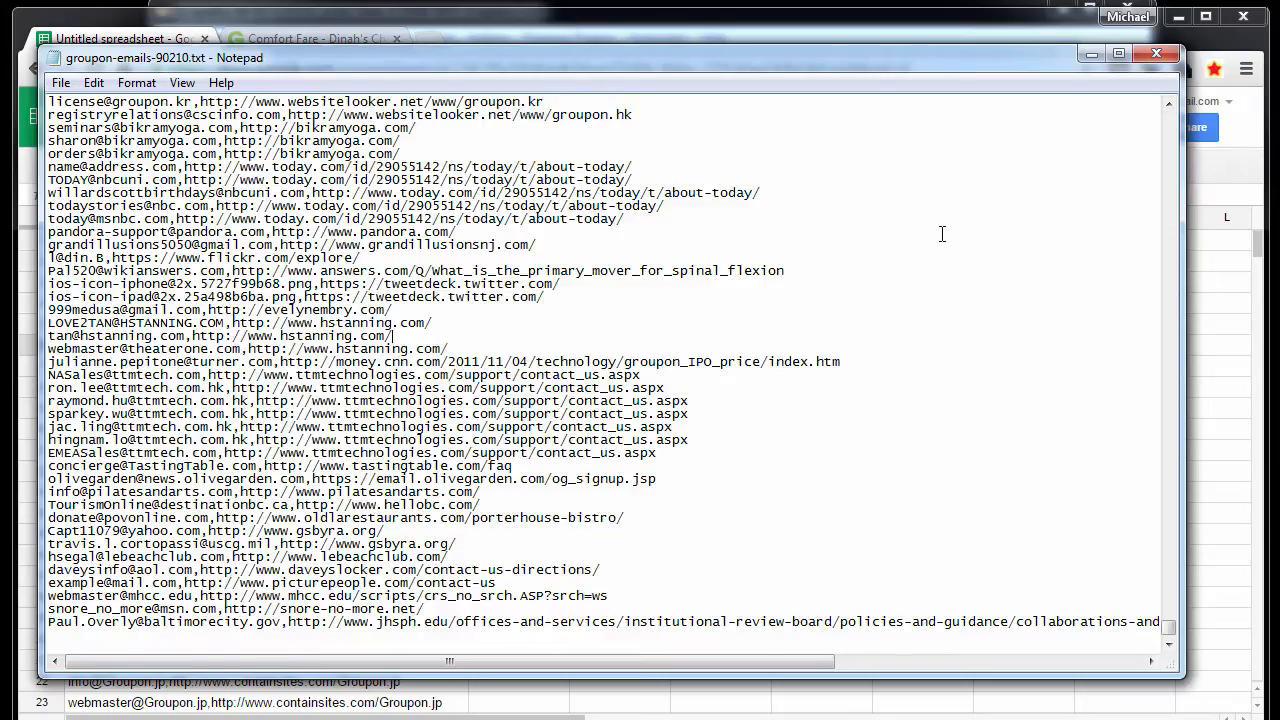
drag(450, 342, 410, 340)
click(429, 343)
click(136, 82)
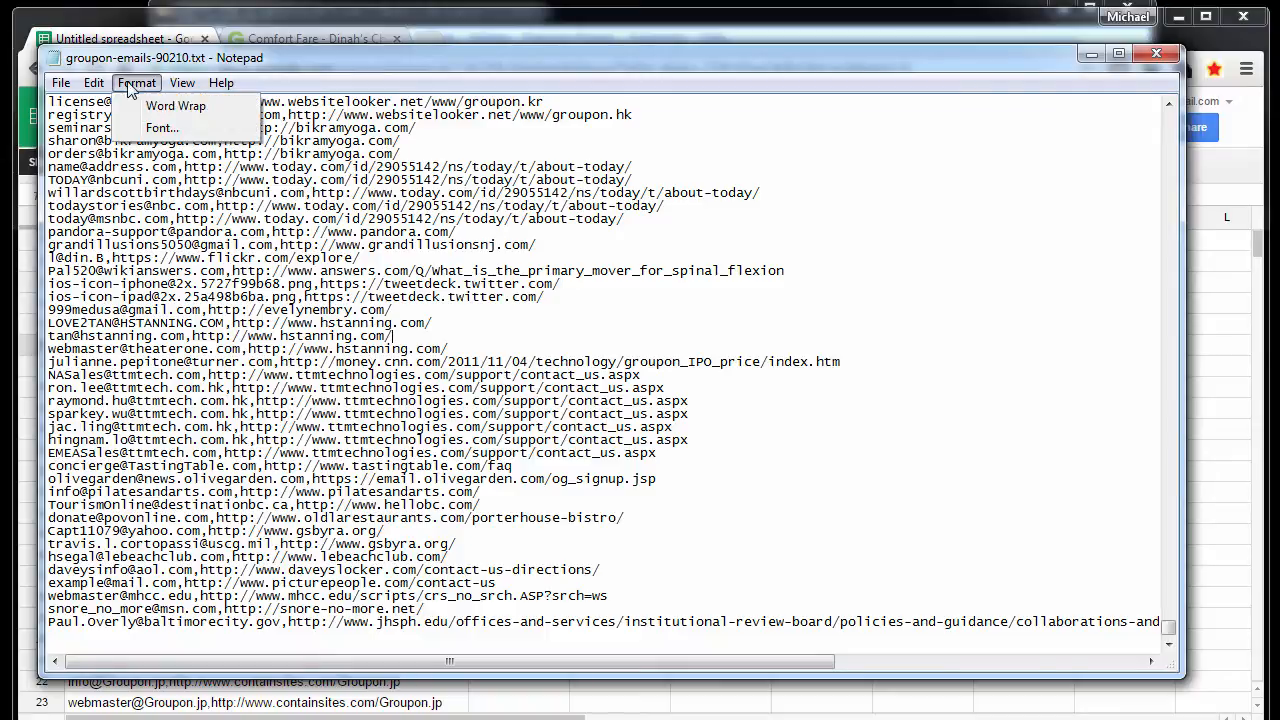
mouse_move(93, 82)
click(135, 276)
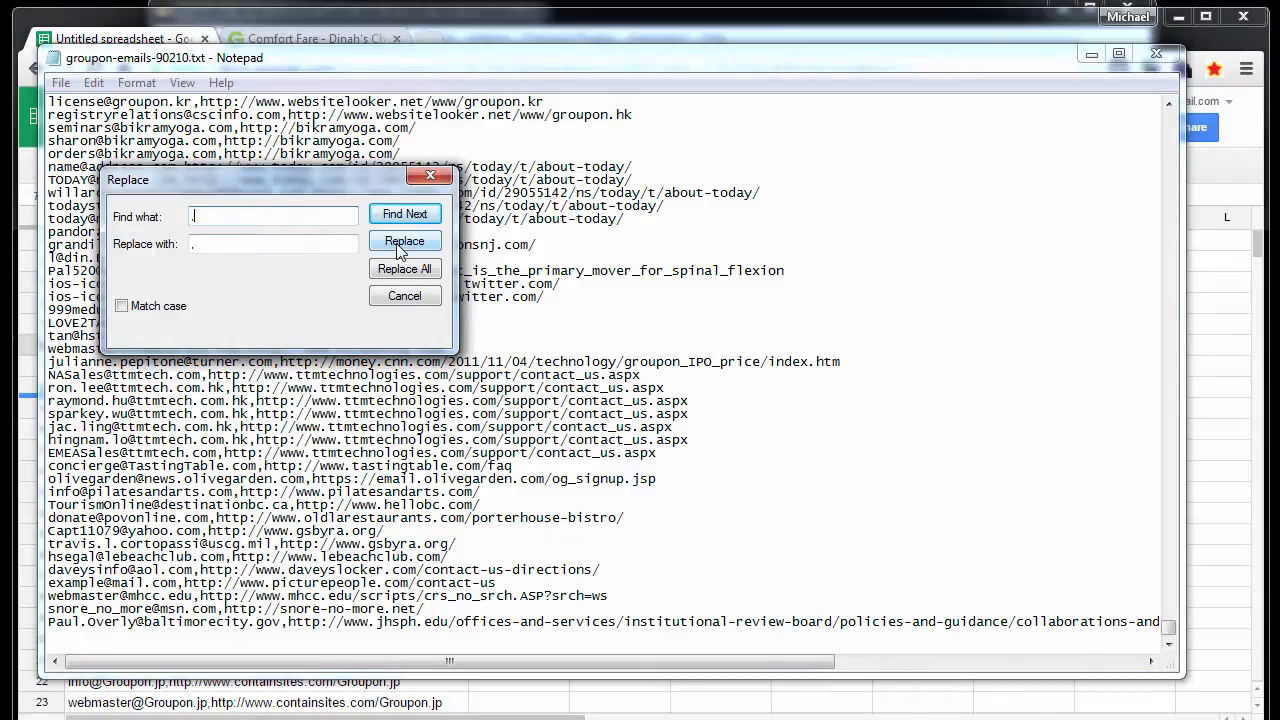
- Replace every comma in the file with a tab character and close the Replace dialog
key(Tab)
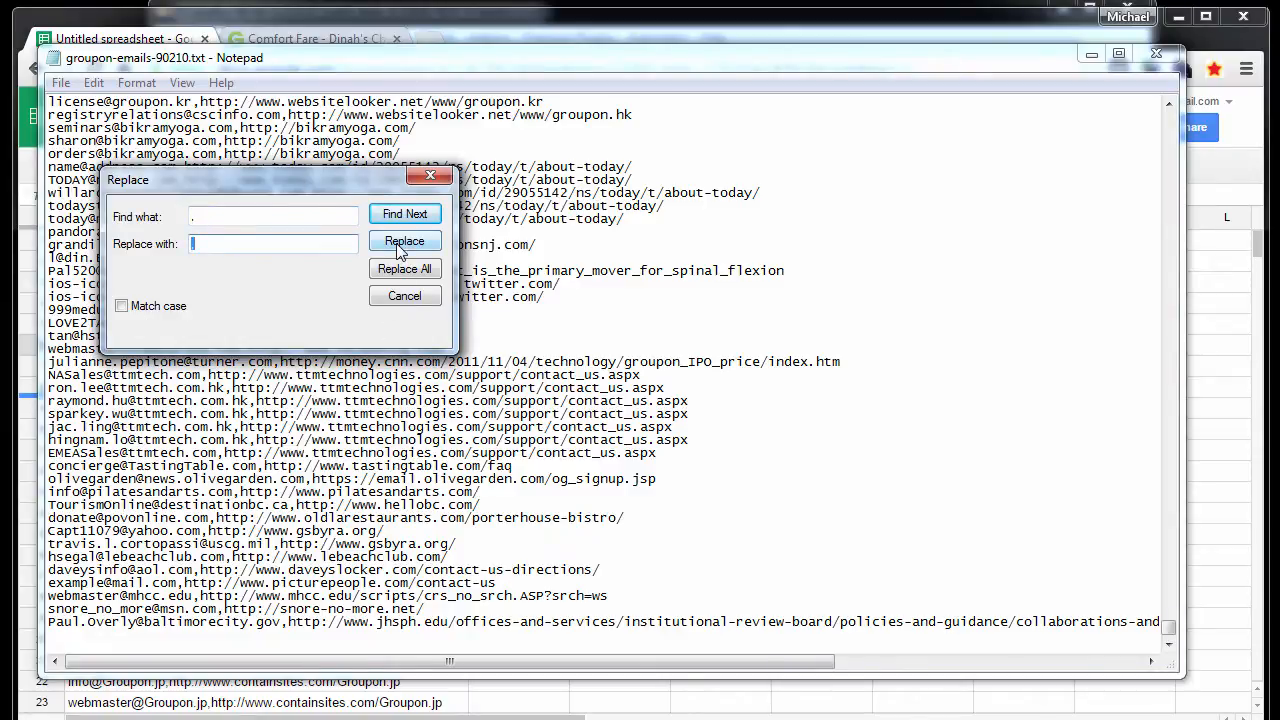
key(Tab)
click(237, 246)
key(Tab)
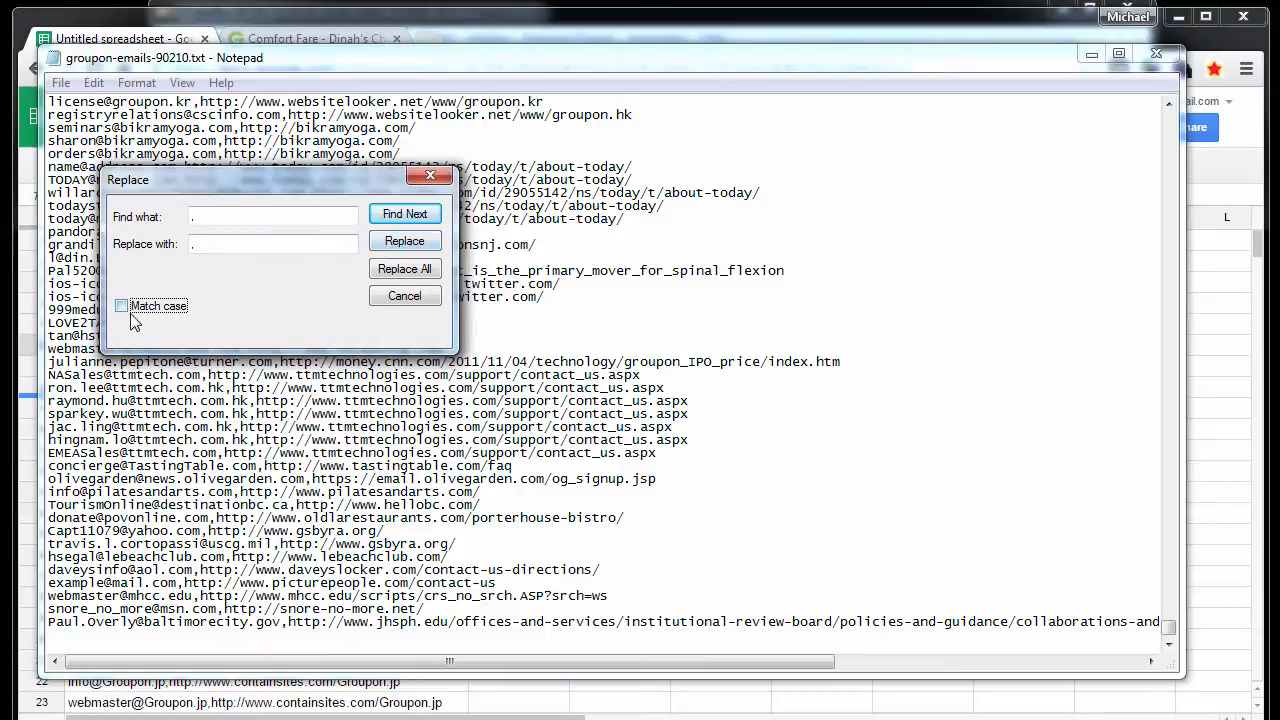
click(237, 246)
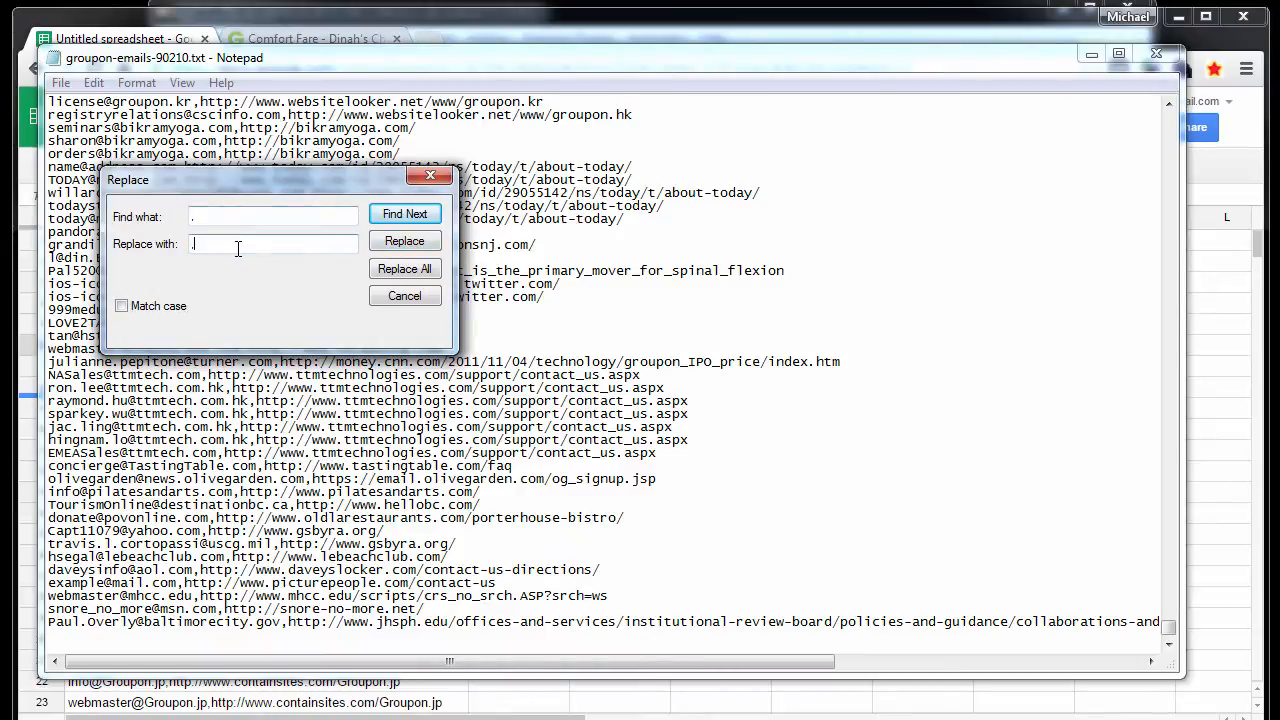
key(BackSpace)
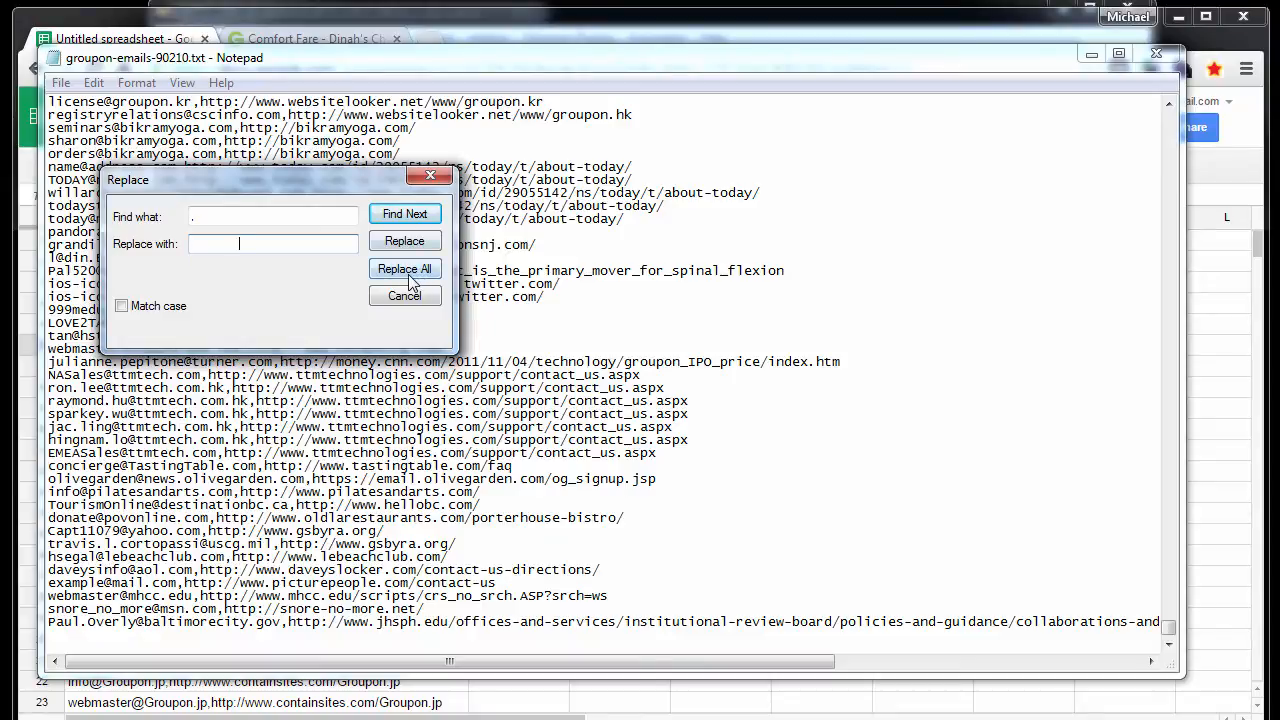
click(188, 214)
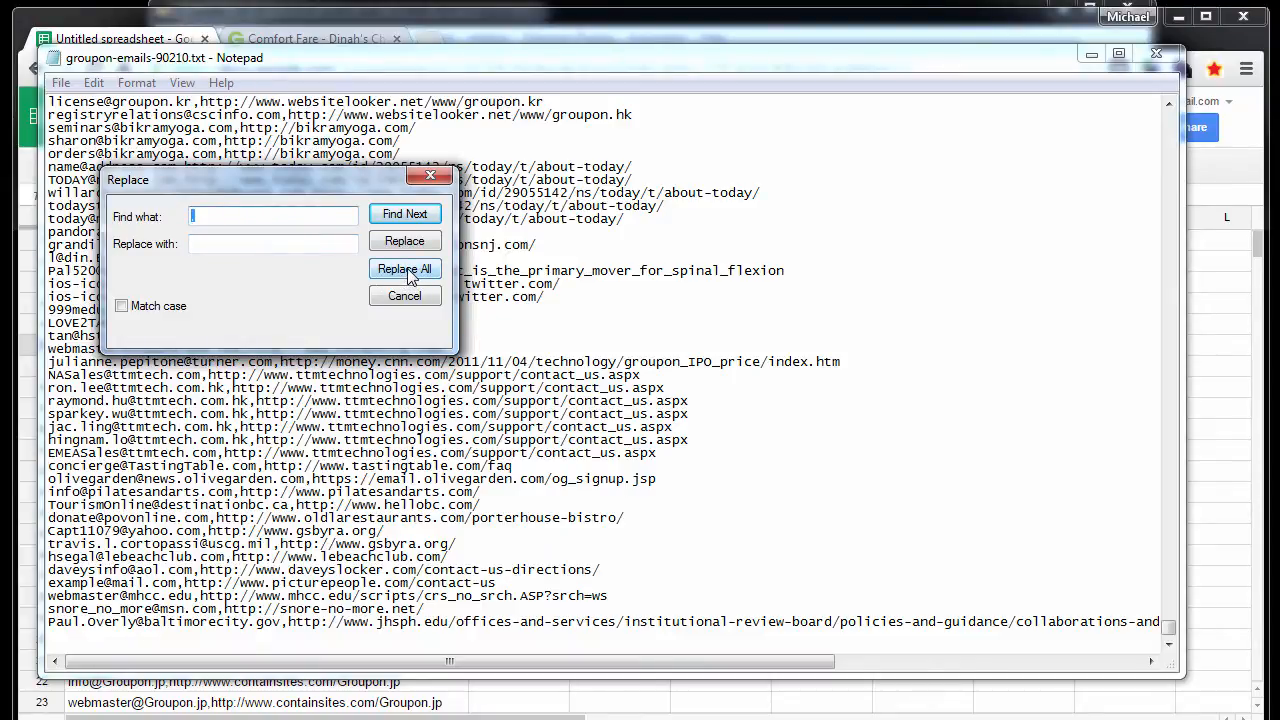
click(408, 270)
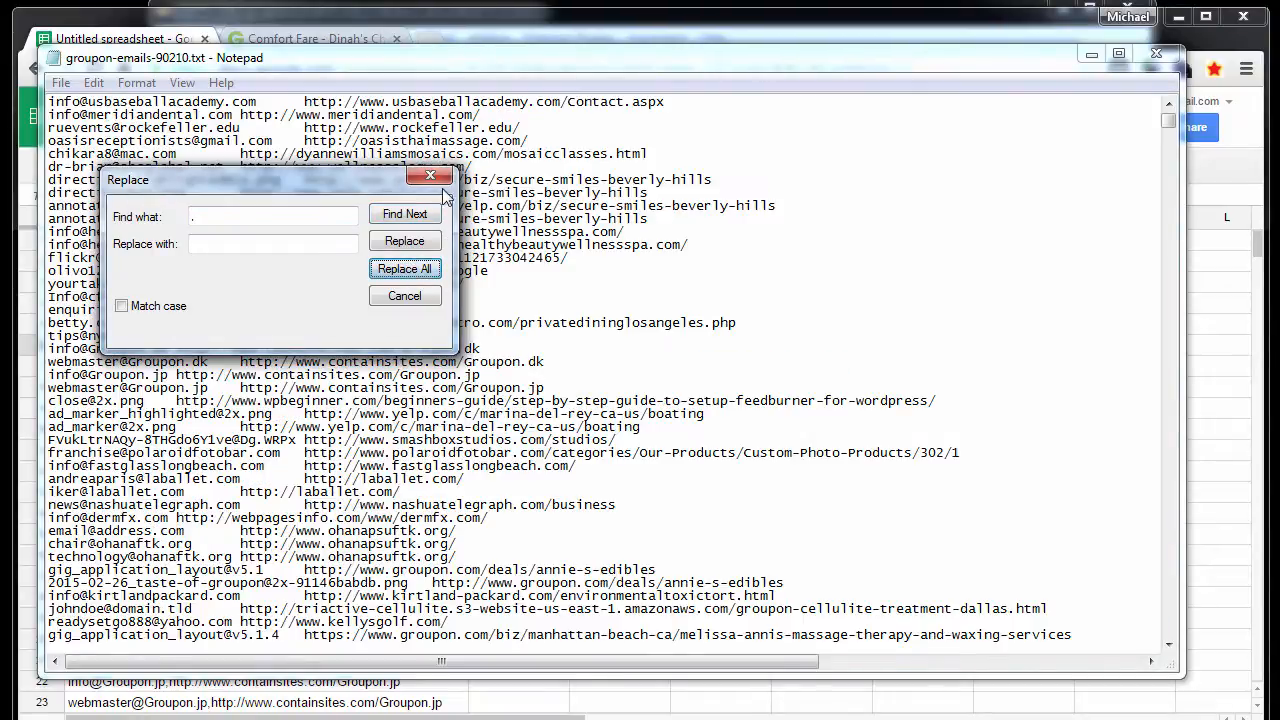
key(Escape)
- Copy the entire tab-separated text of the file and switch back to the untitled Google Sheets spreadsheet
key(ctrl+a)
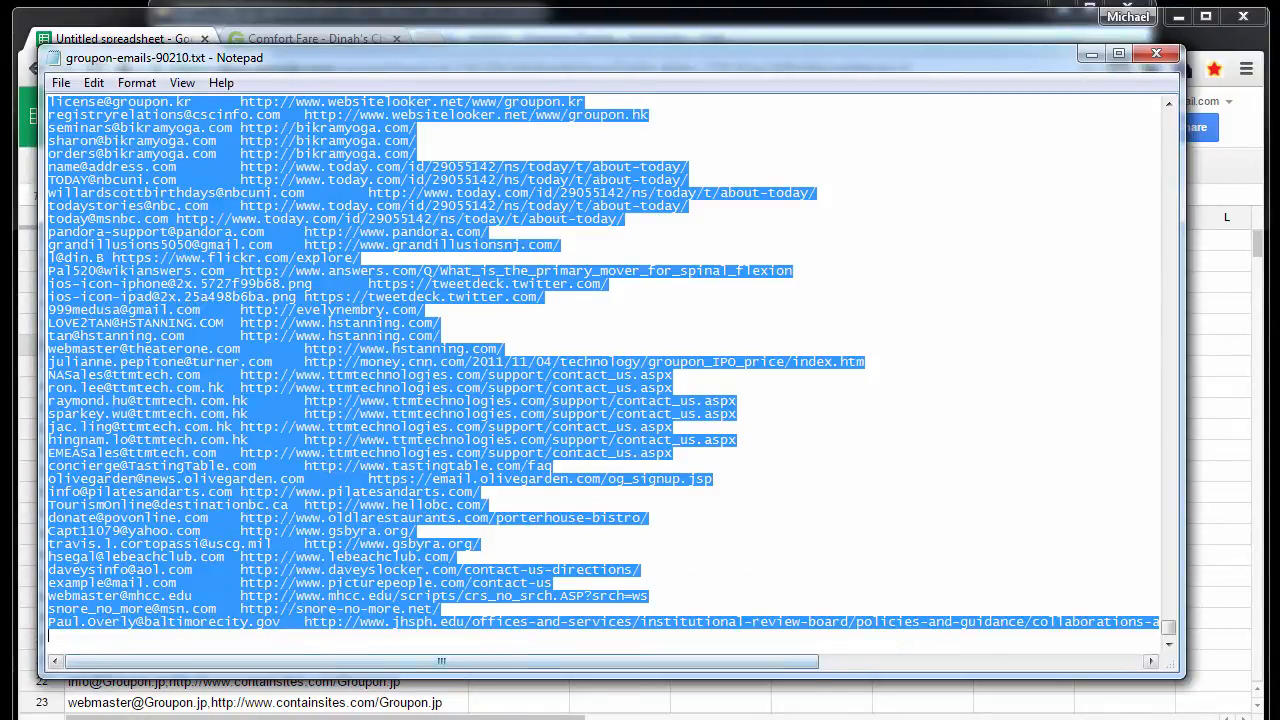
key(alt+Tab)
click(264, 522)
- Clear column A and paste the tab-separated emails and URLs starting at cell A1
click(109, 219)
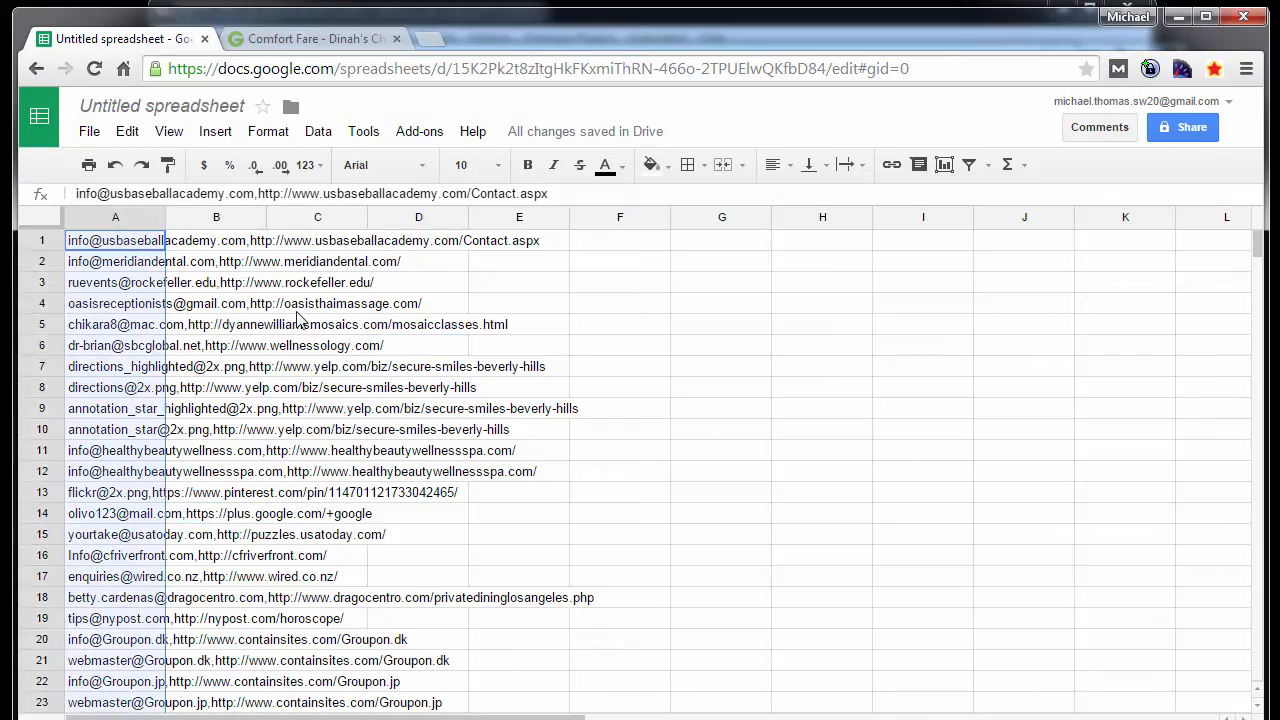
key(Delete)
click(410, 323)
click(88, 246)
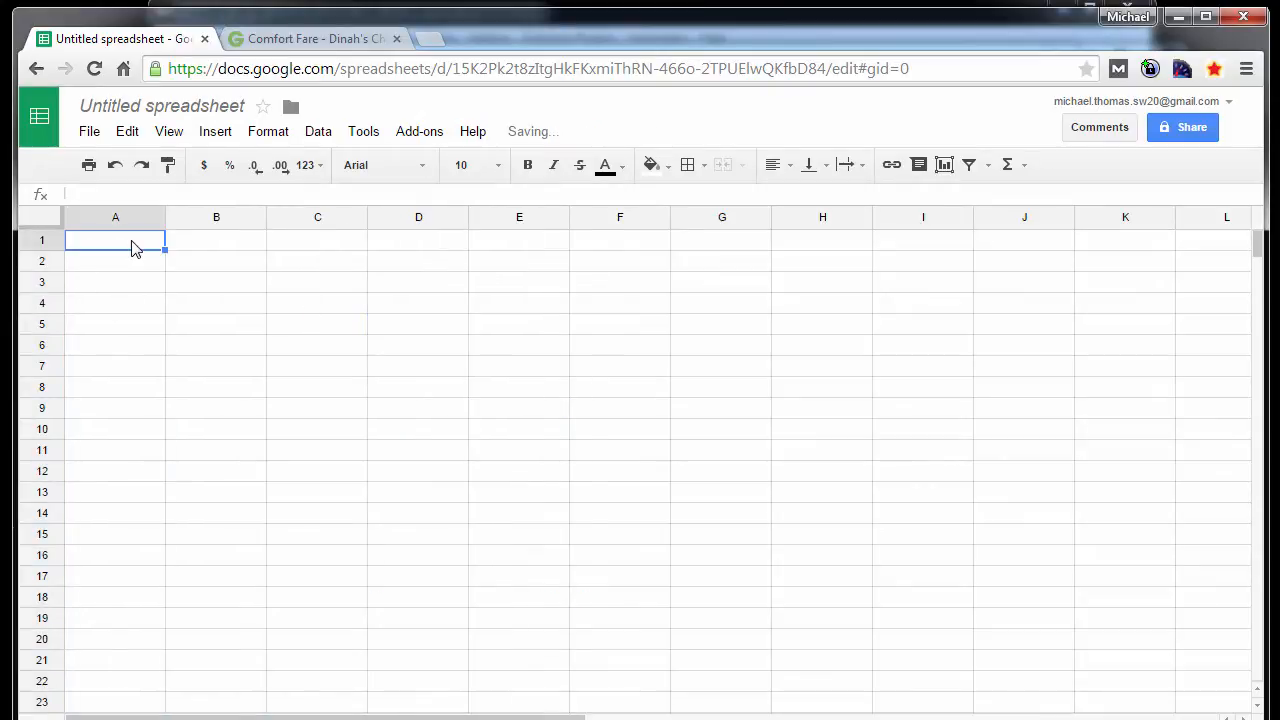
right_click(131, 243)
key(ctrl+v)
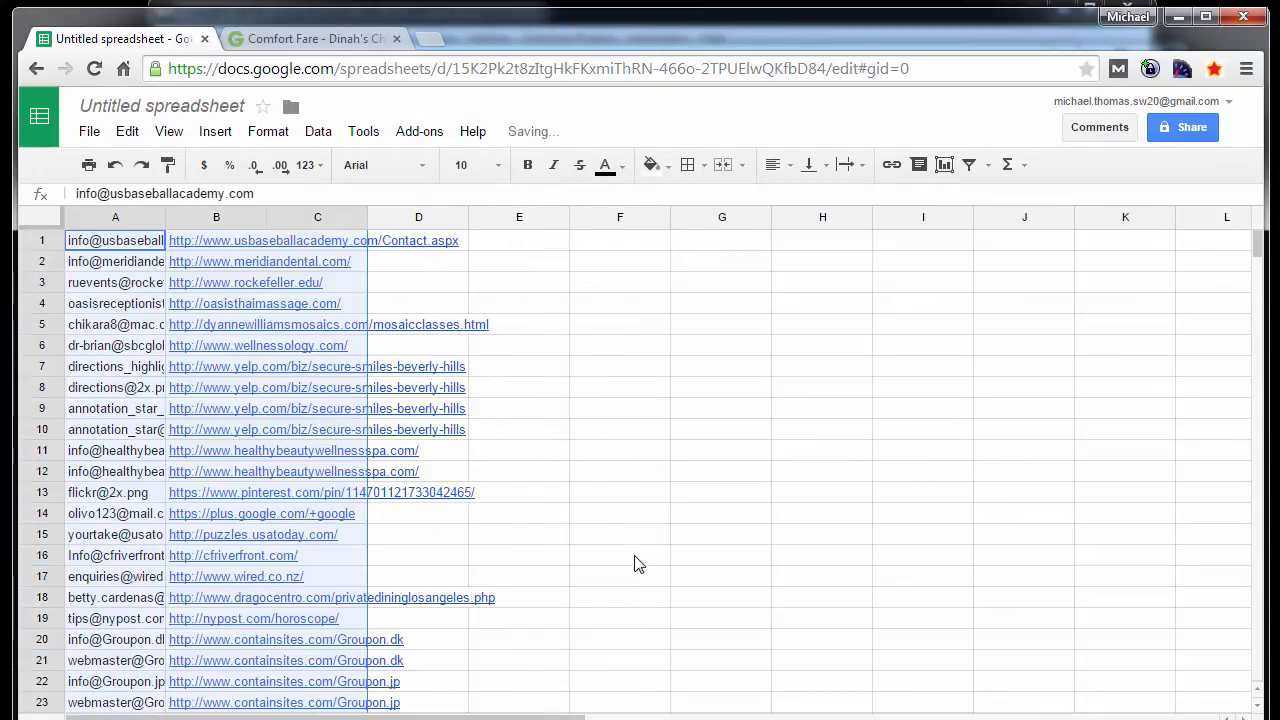
- Widen column A so the full email addresses fit
click(620, 534)
drag(164, 208, 385, 208)
click(797, 413)
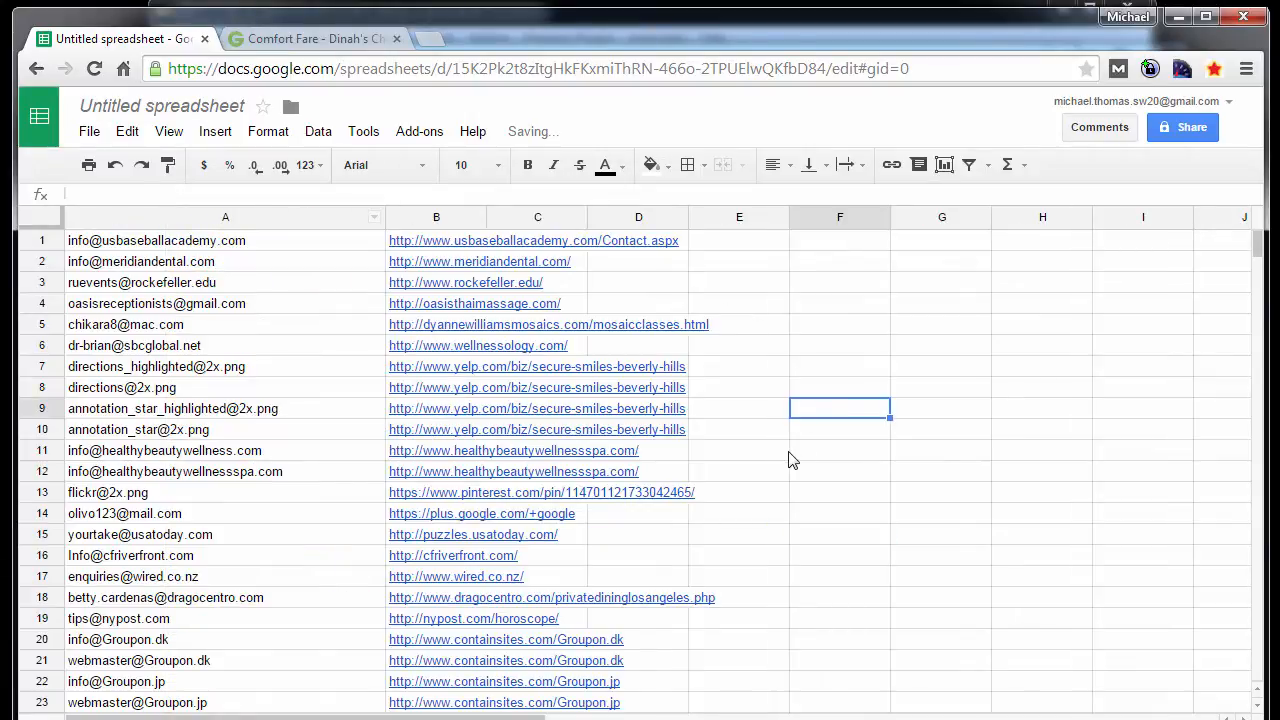
- Copy all source URLs in column B from B1 down to the last filled row, B1435
click(435, 220)
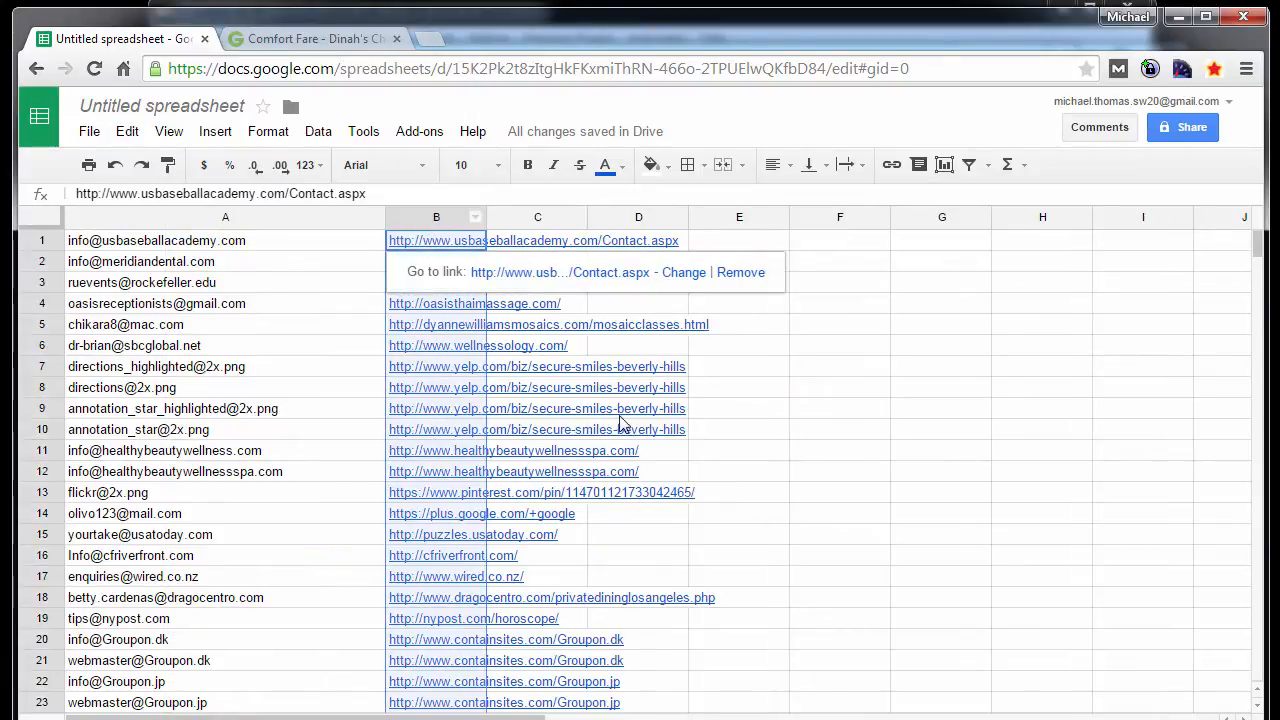
click(962, 454)
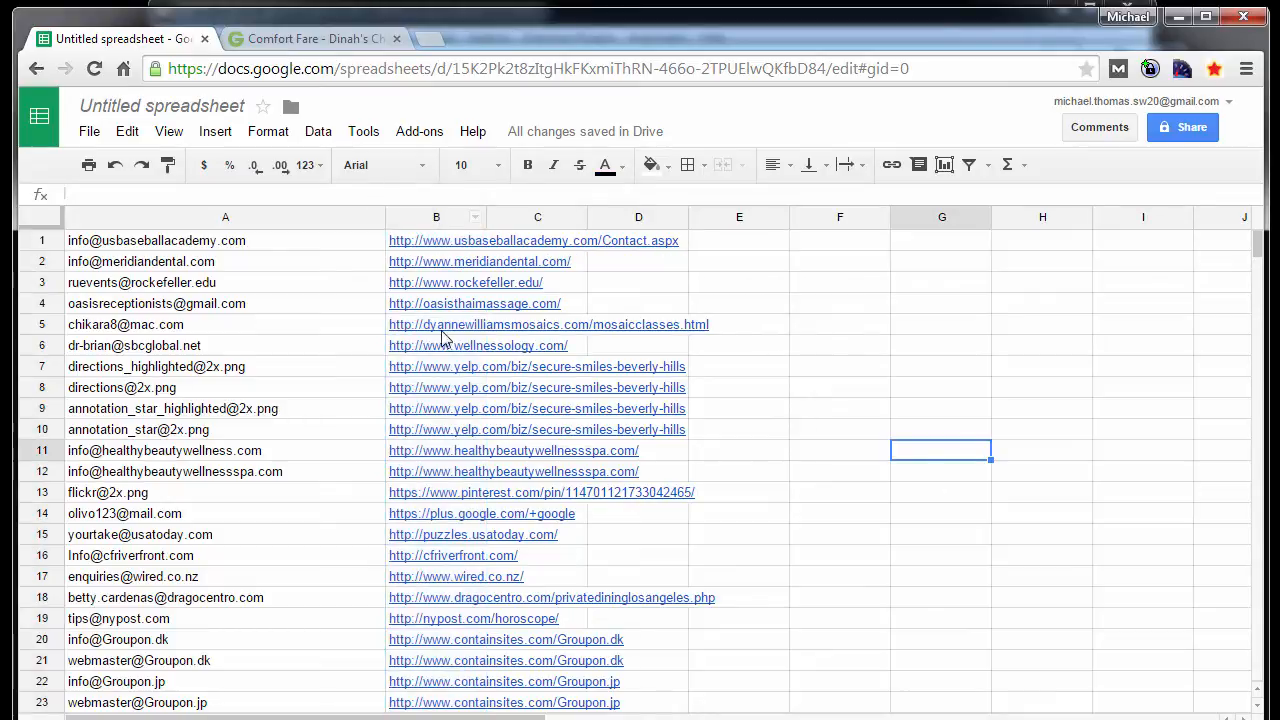
click(423, 246)
key(ctrl+shift+Down)
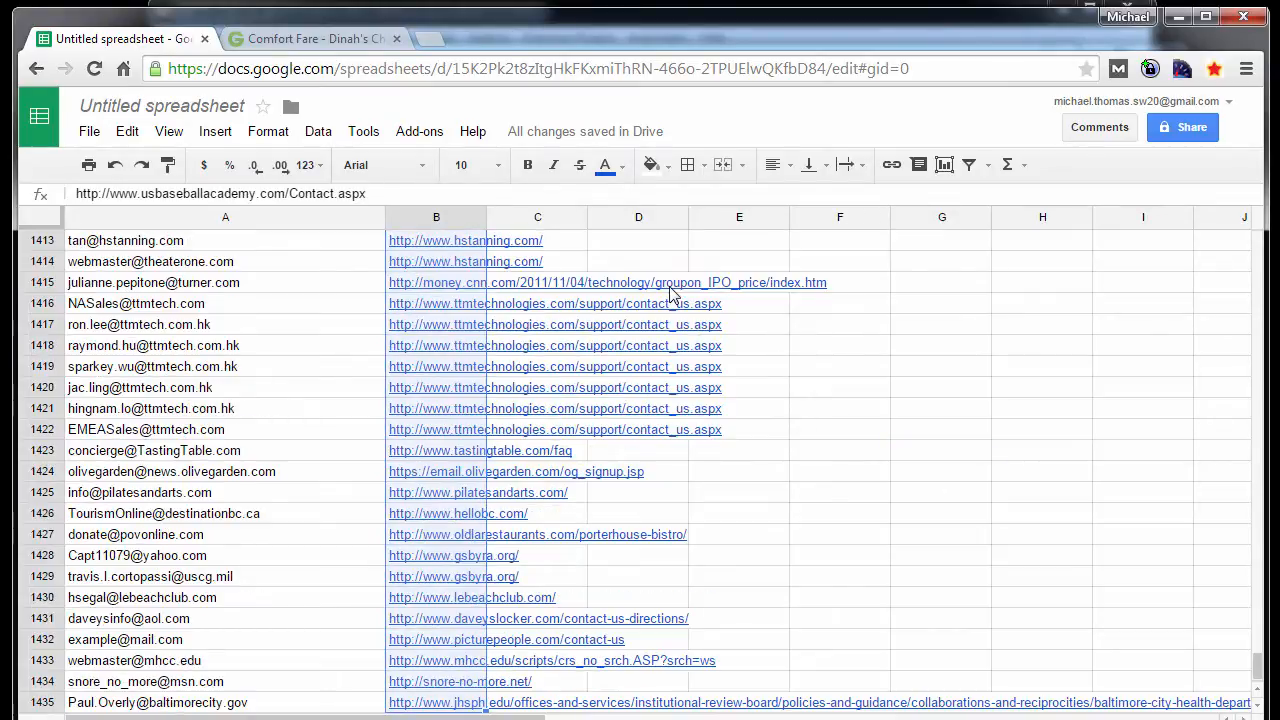
key(ctrl+c)
- Switch to ScrapeBox, close the Grab Emails window and replace the harvested URL list with the copied URLs from the clipboard
key(alt+Tab)
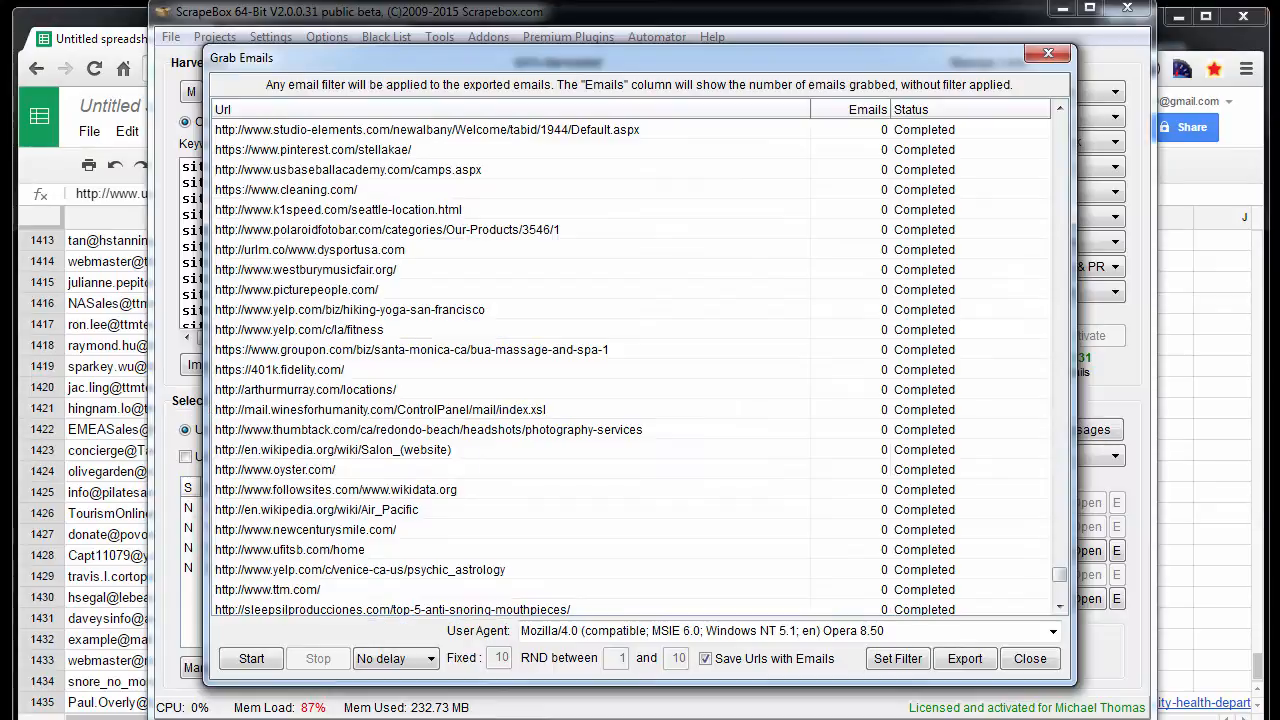
click(1034, 659)
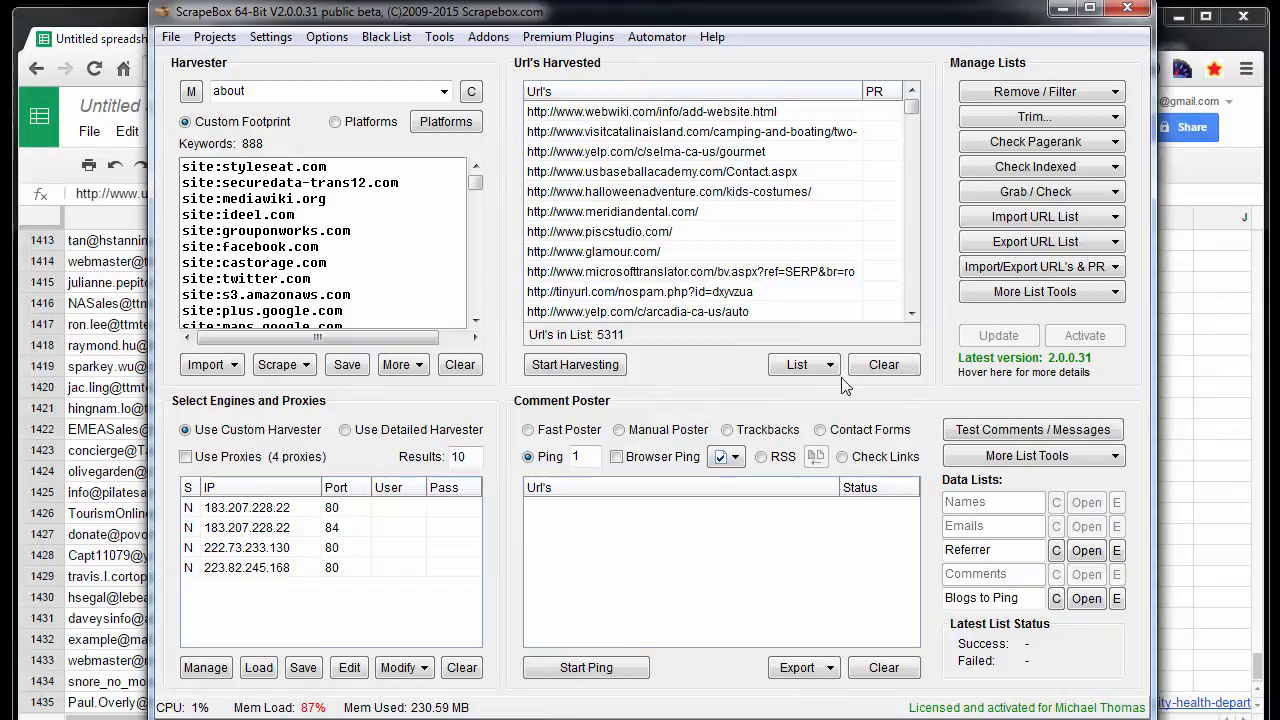
click(884, 364)
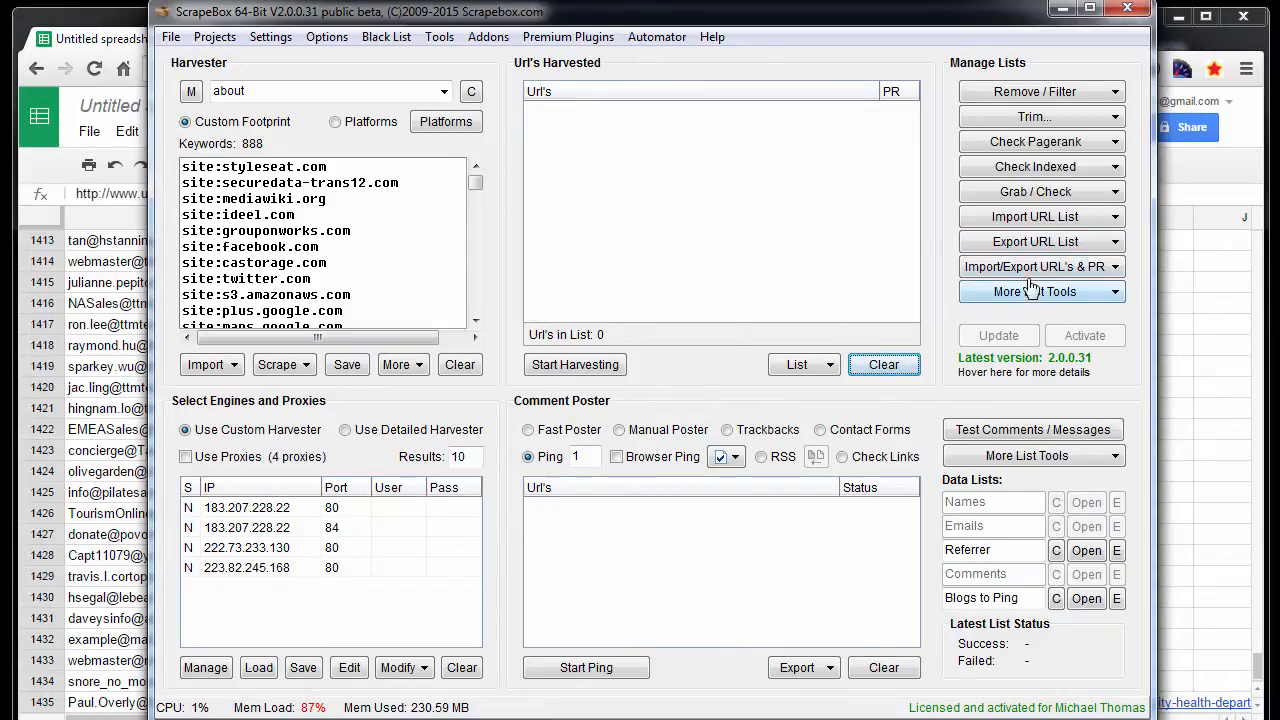
click(1040, 220)
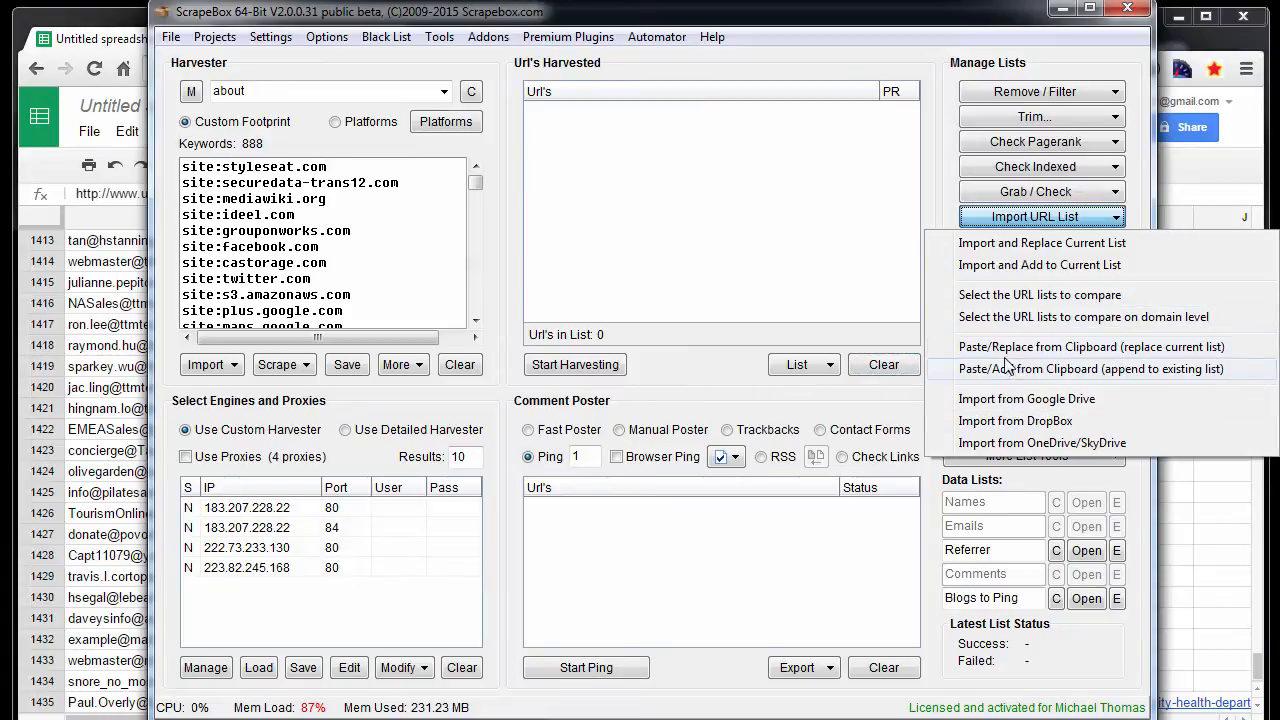
click(1157, 356)
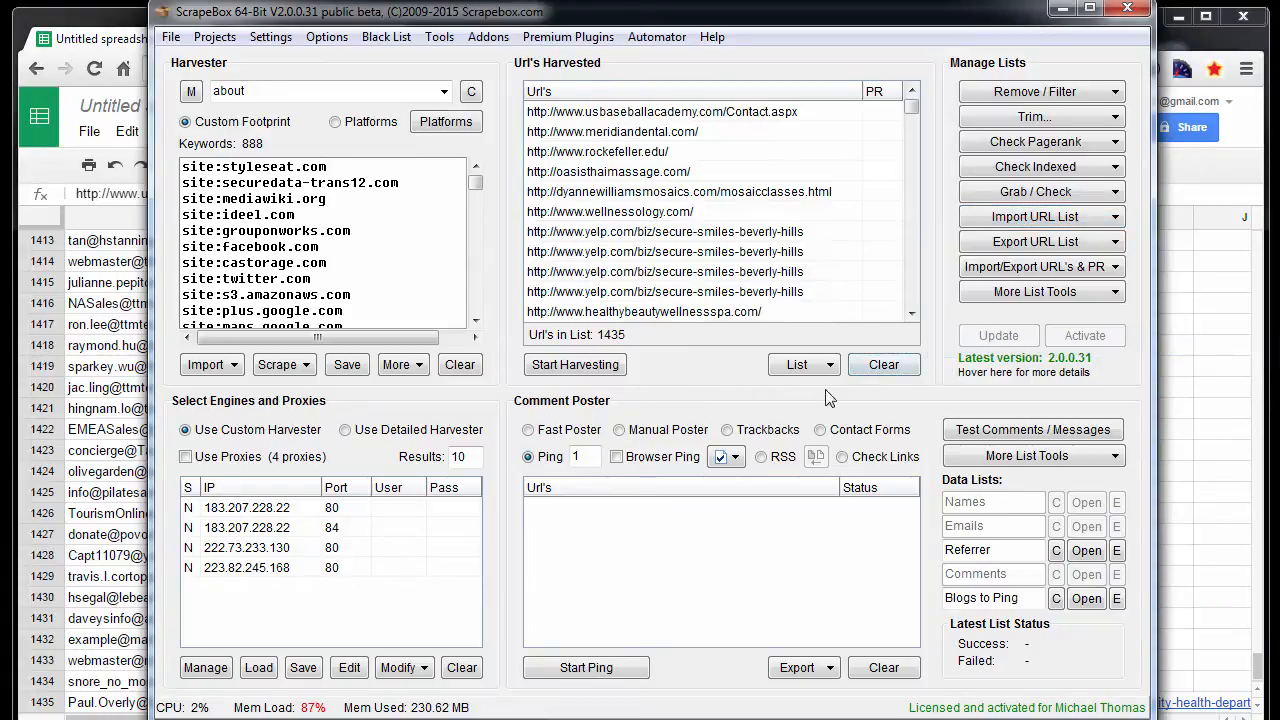
- Trim all URLs in the harvested list to root and copy the whole list to the clipboard
click(1070, 93)
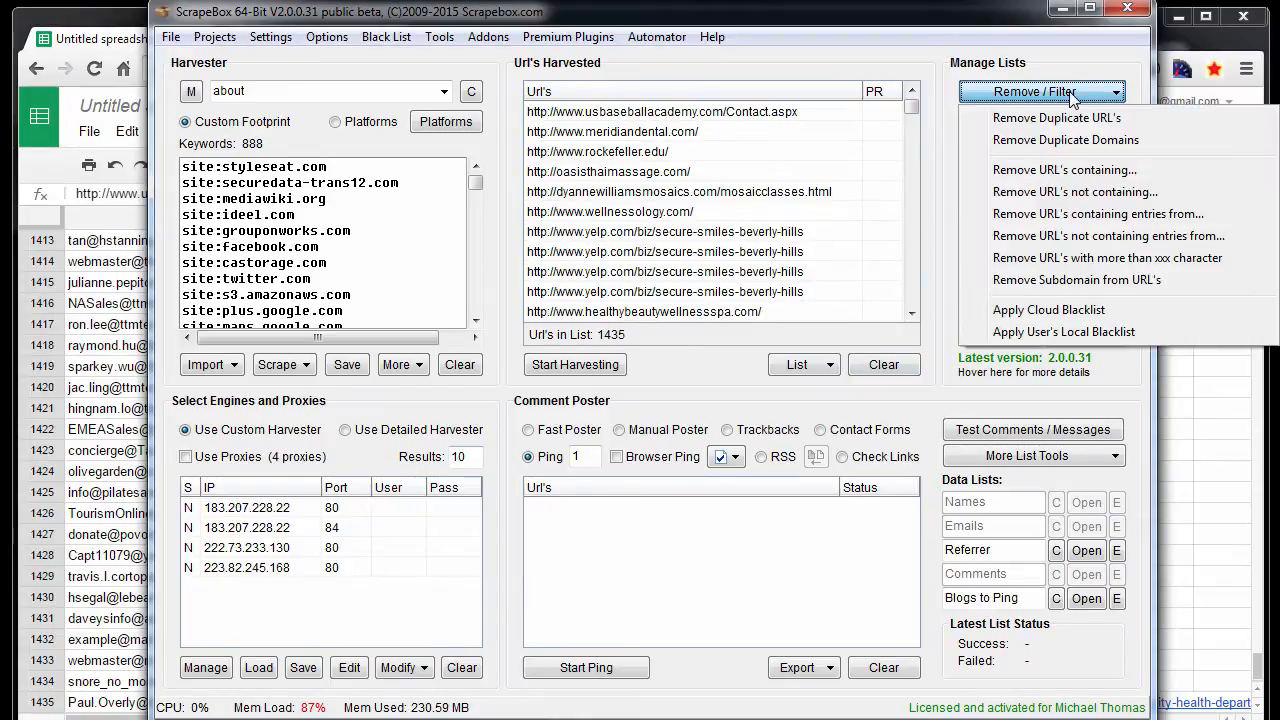
click(1045, 98)
click(1040, 117)
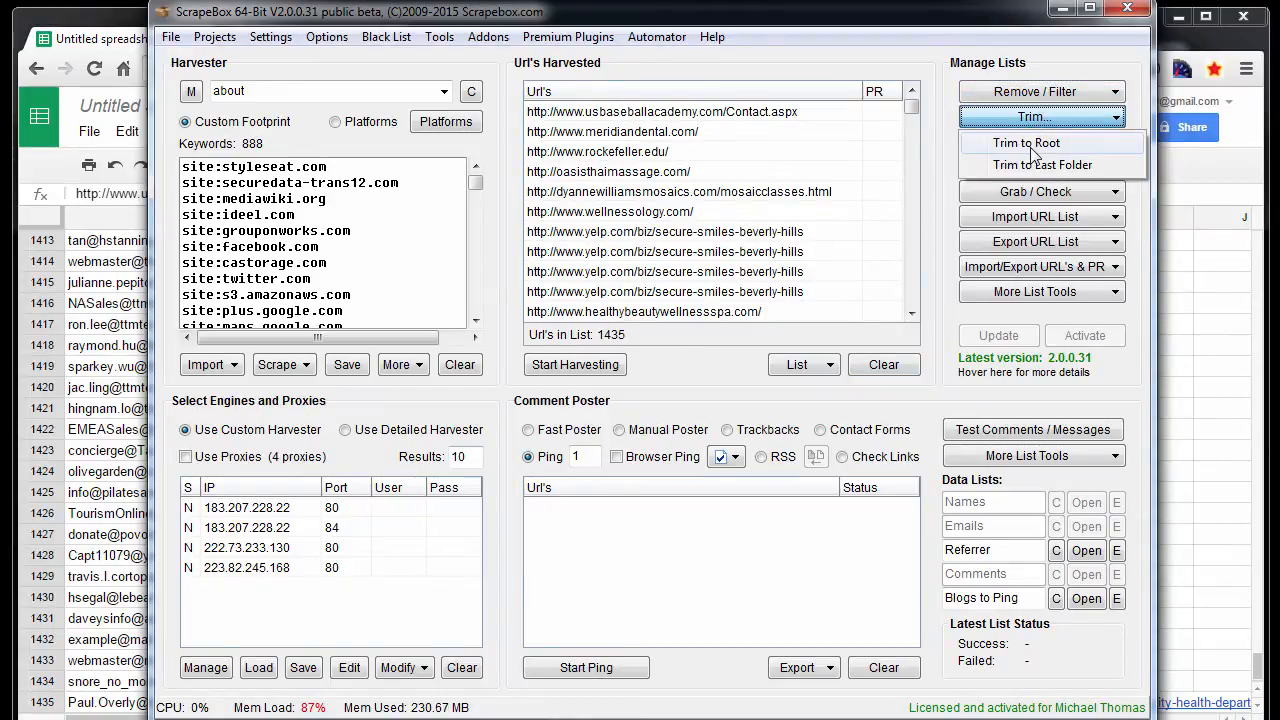
click(1033, 145)
click(736, 312)
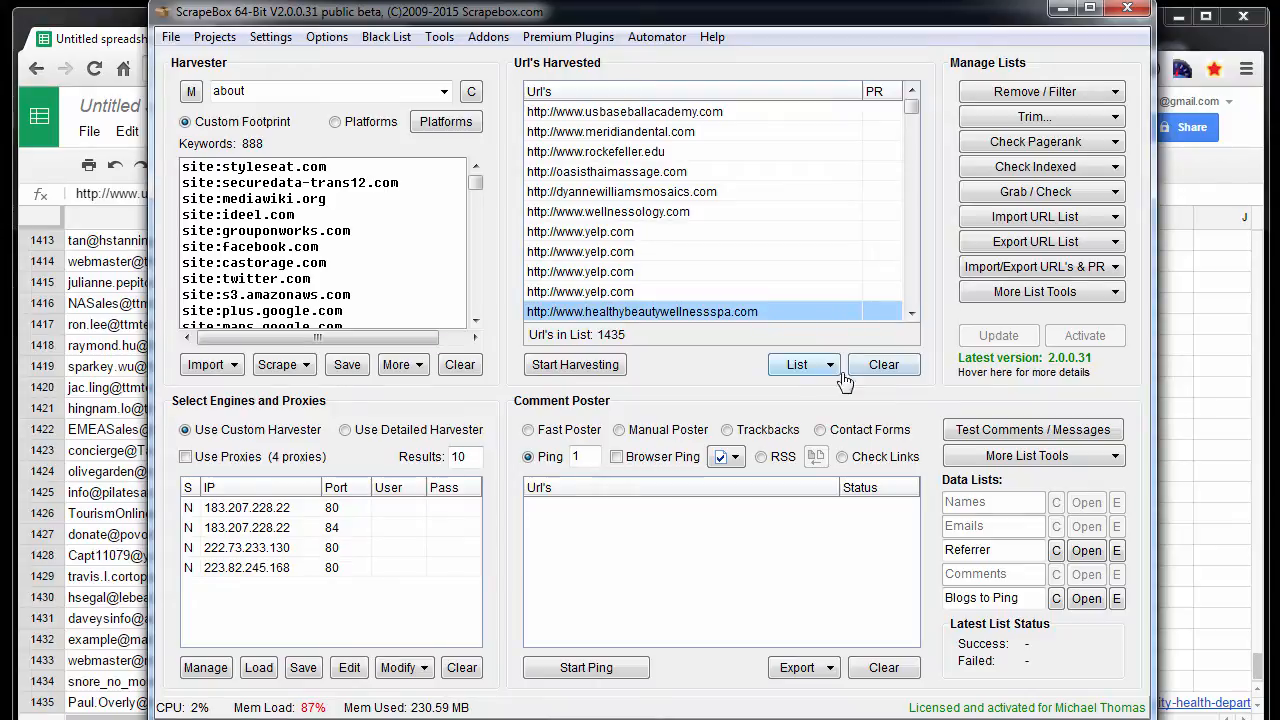
click(1020, 244)
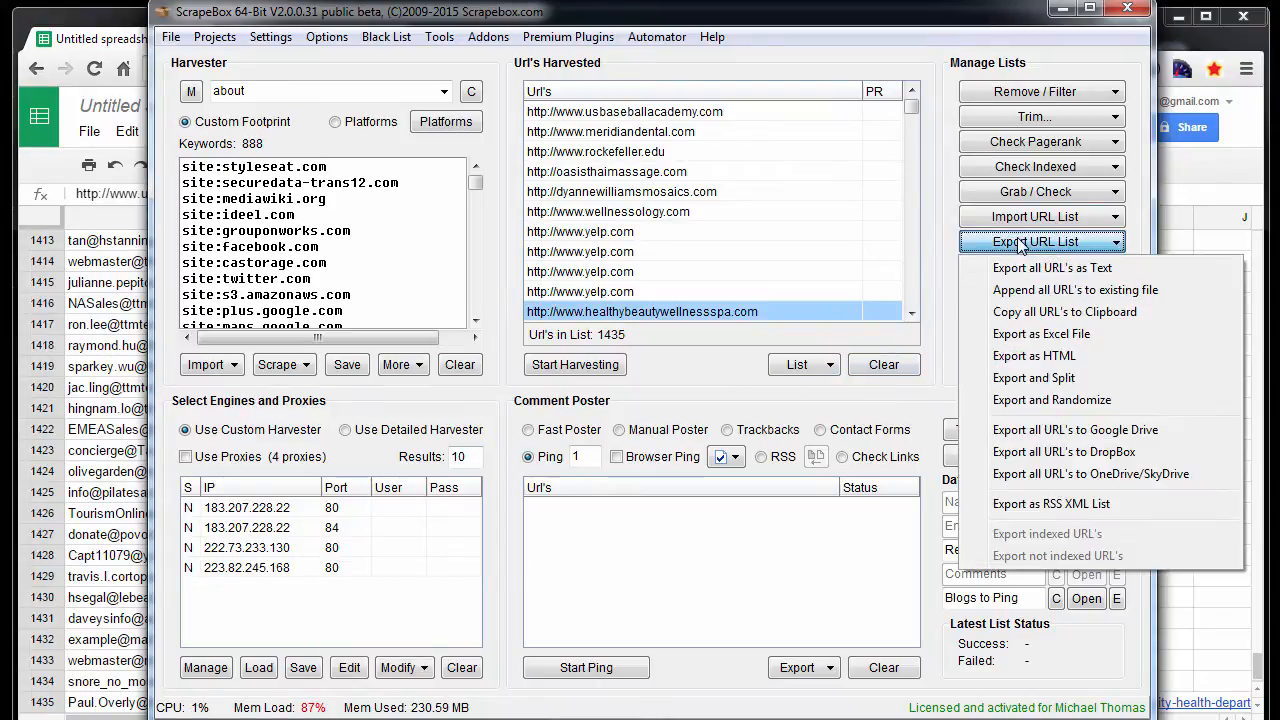
click(1028, 313)
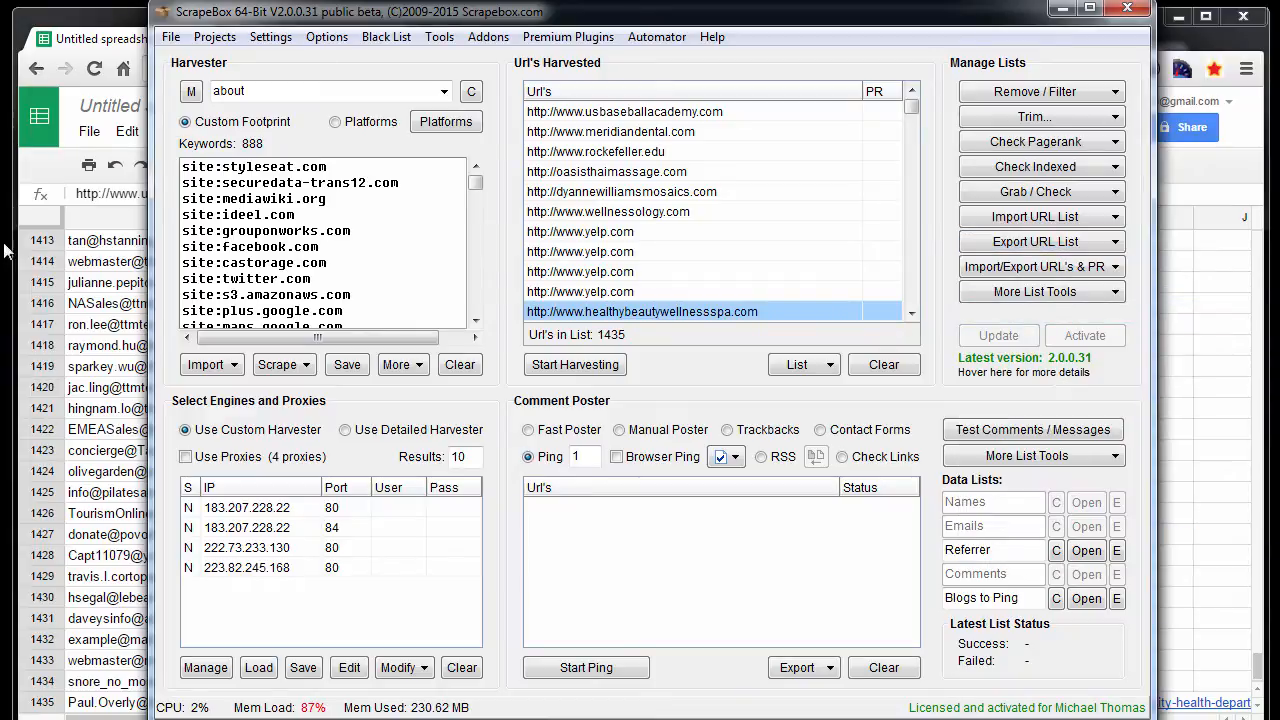
- Switch to the Google Sheets spreadsheet and paste the trimmed root URLs over the full URLs in column B
click(118, 35)
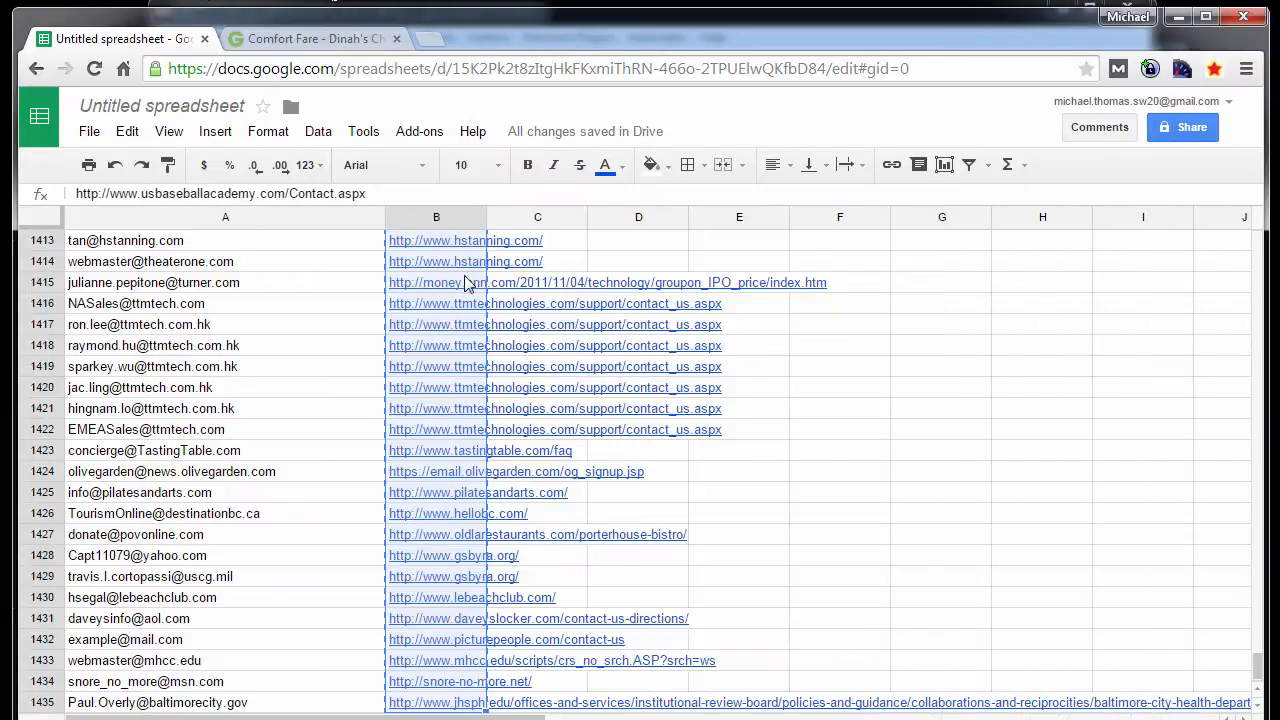
key(ctrl+v)
click(638, 408)
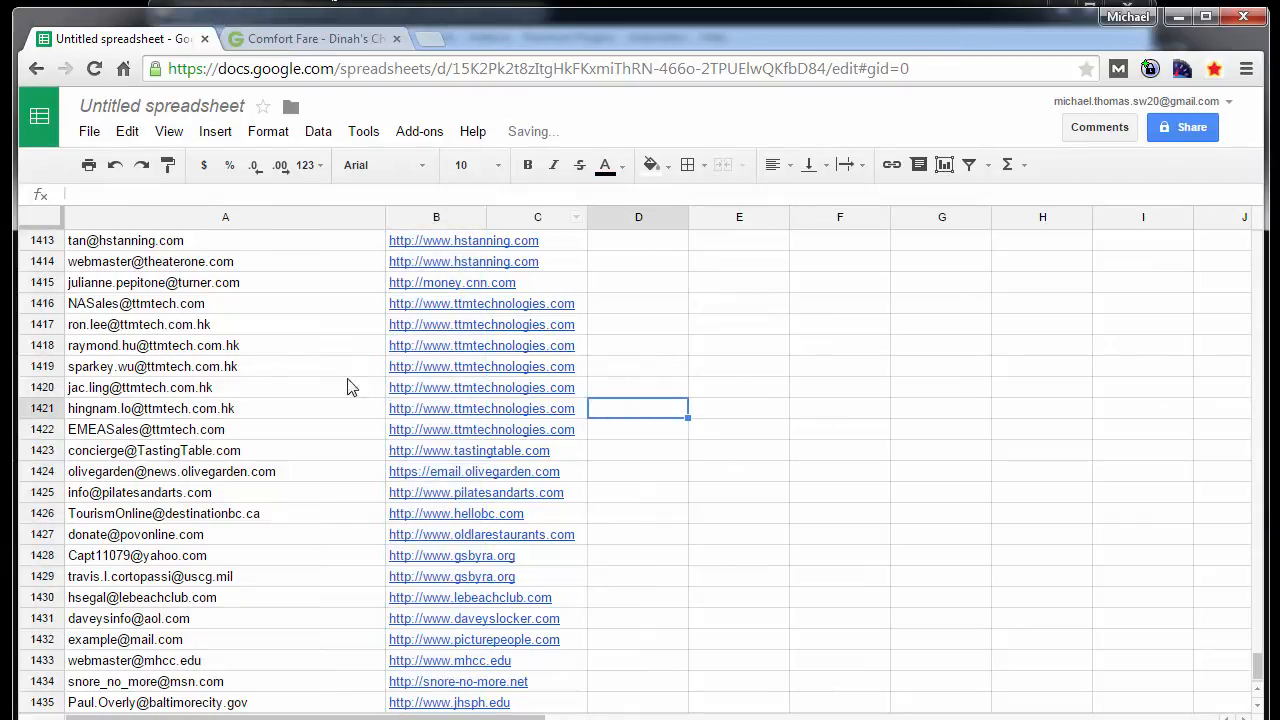
- Insert one empty row above row 1 of the spreadsheet
click(343, 347)
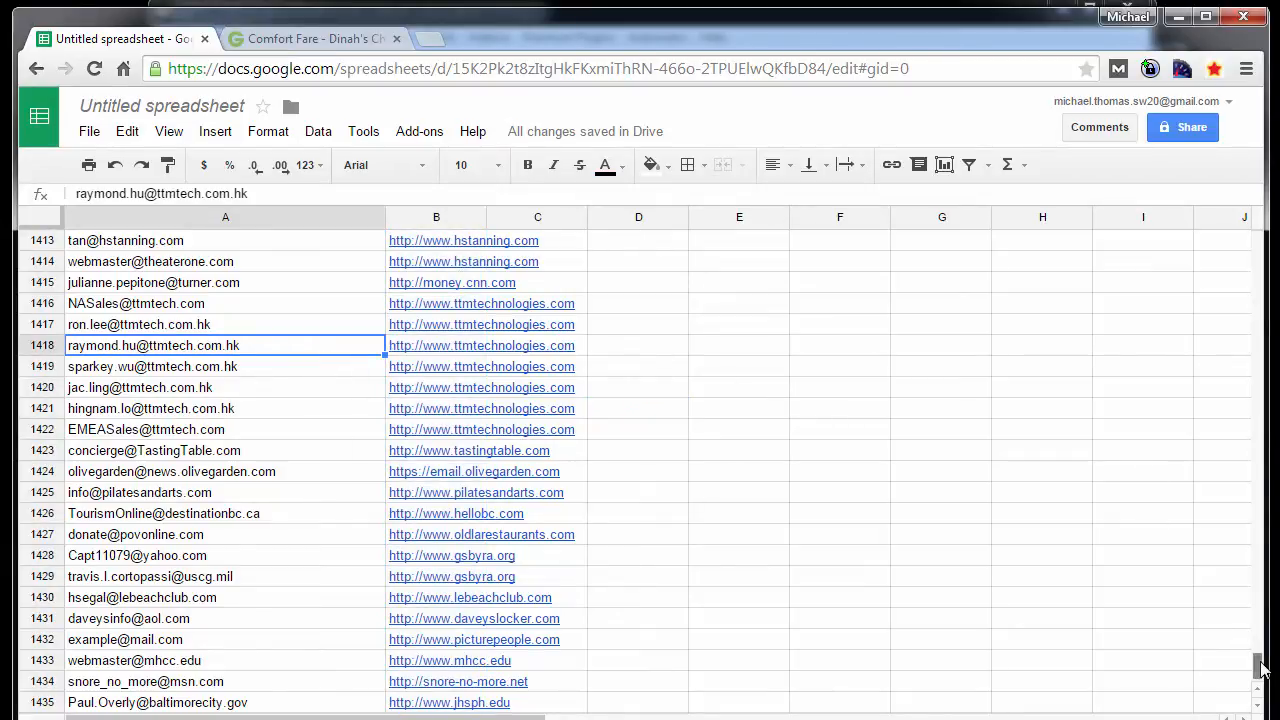
drag(1257, 666, 1268, 182)
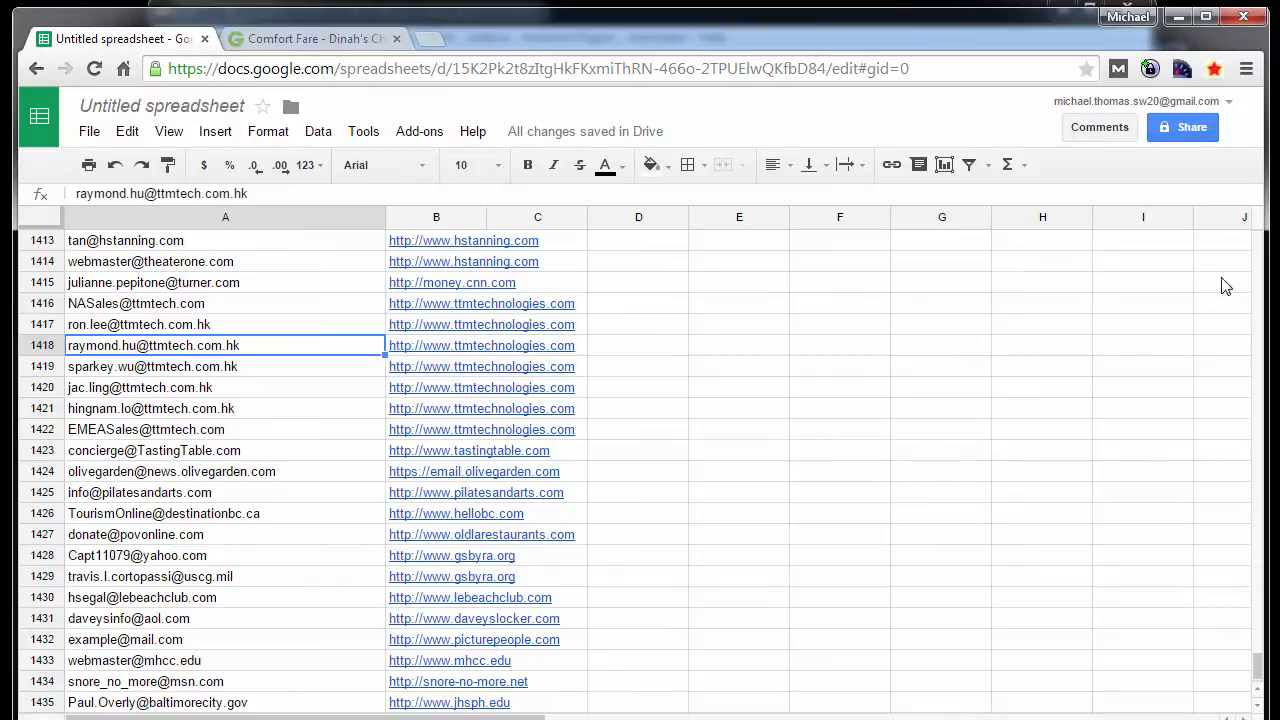
scroll(1255, 268, up, 20)
drag(1257, 648, 1257, 235)
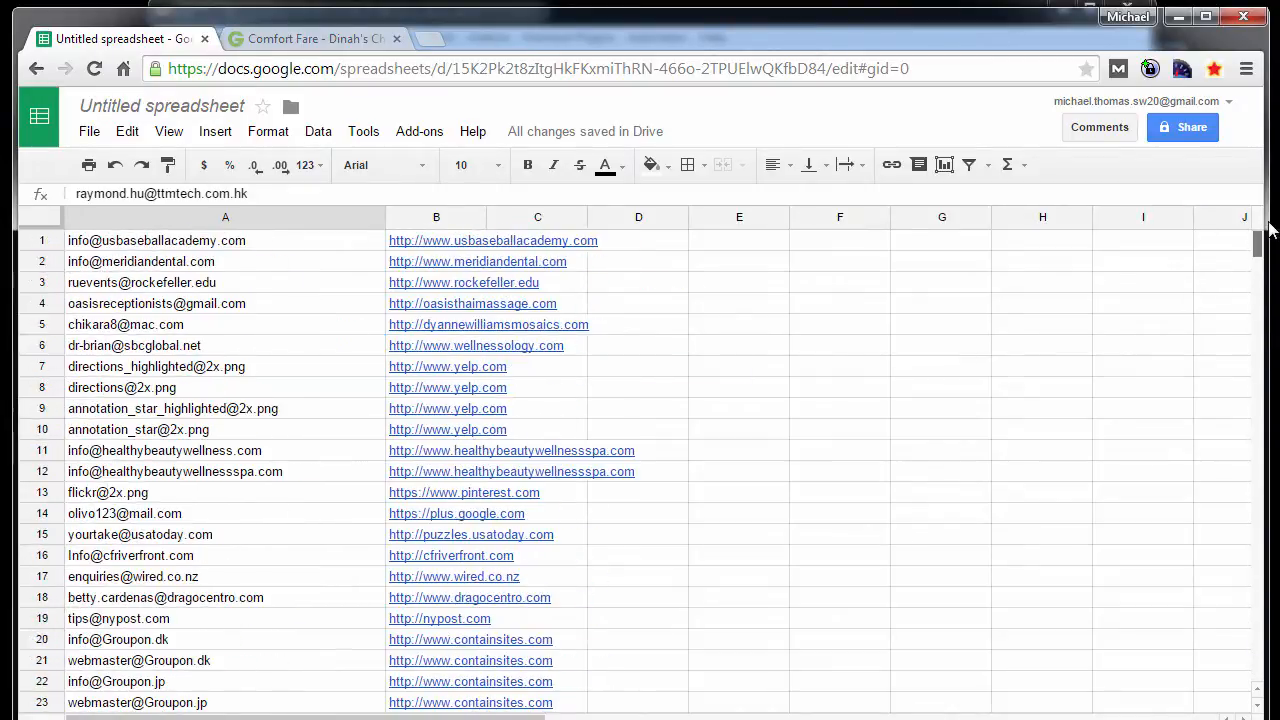
right_click(44, 241)
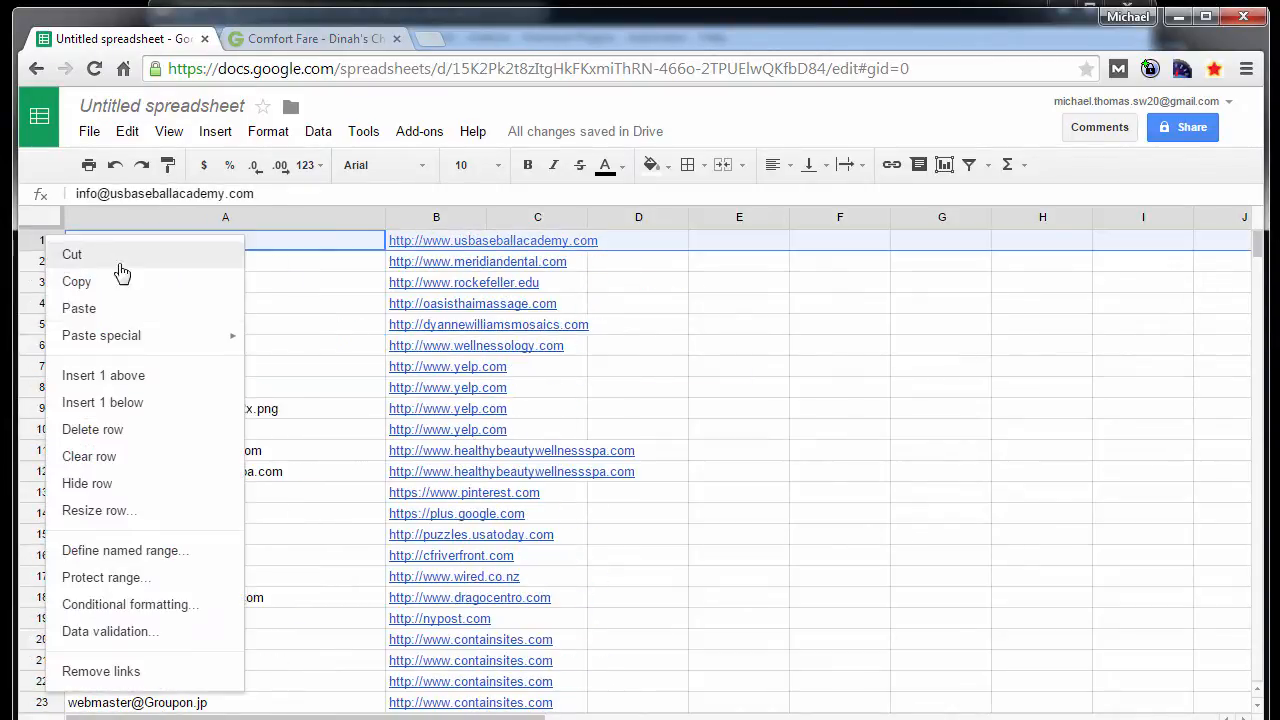
click(150, 377)
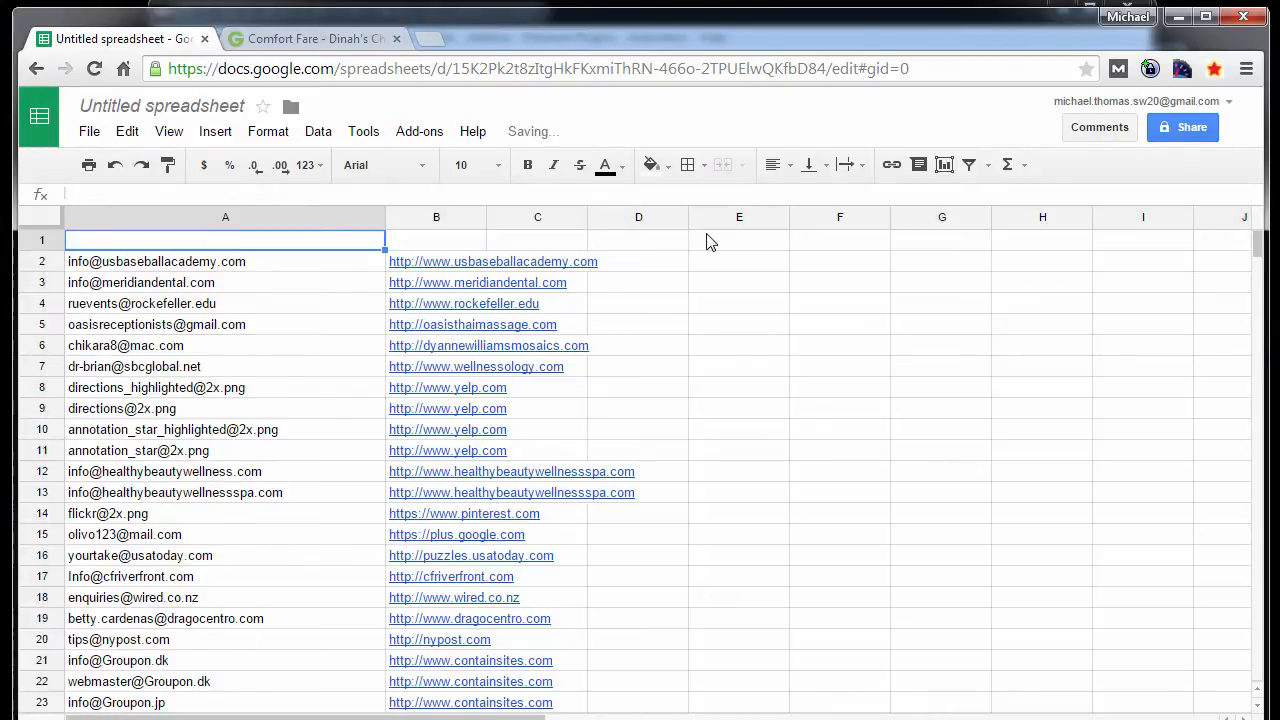
- Enter the column headers "Email Address" in A1 and "Domain" in B1
text(Email )
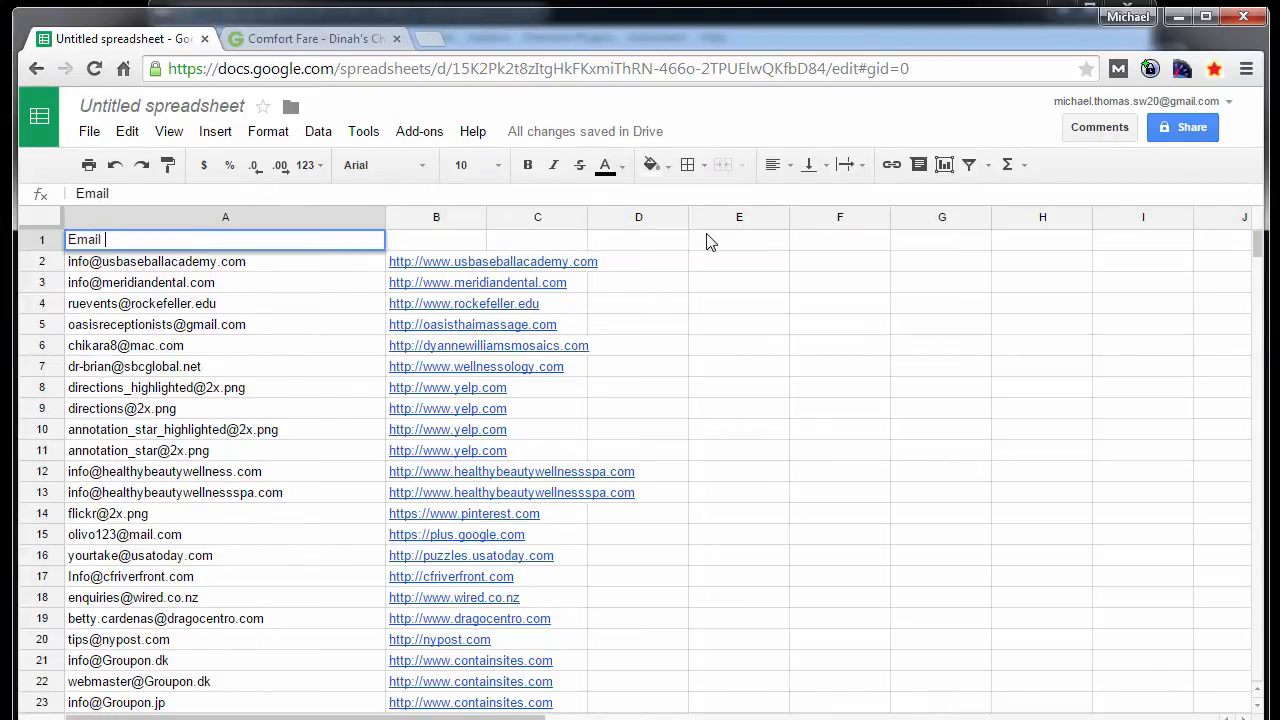
text(Address)
key(Tab)
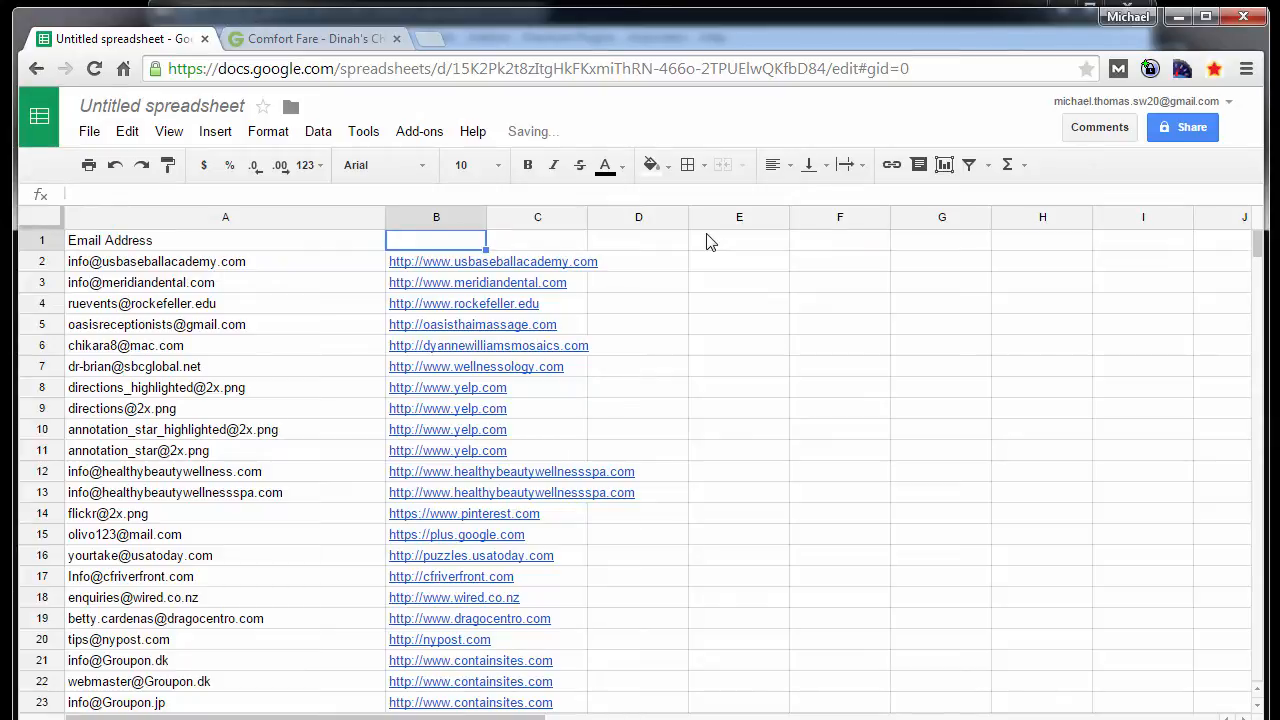
text(Domain)
click(757, 283)
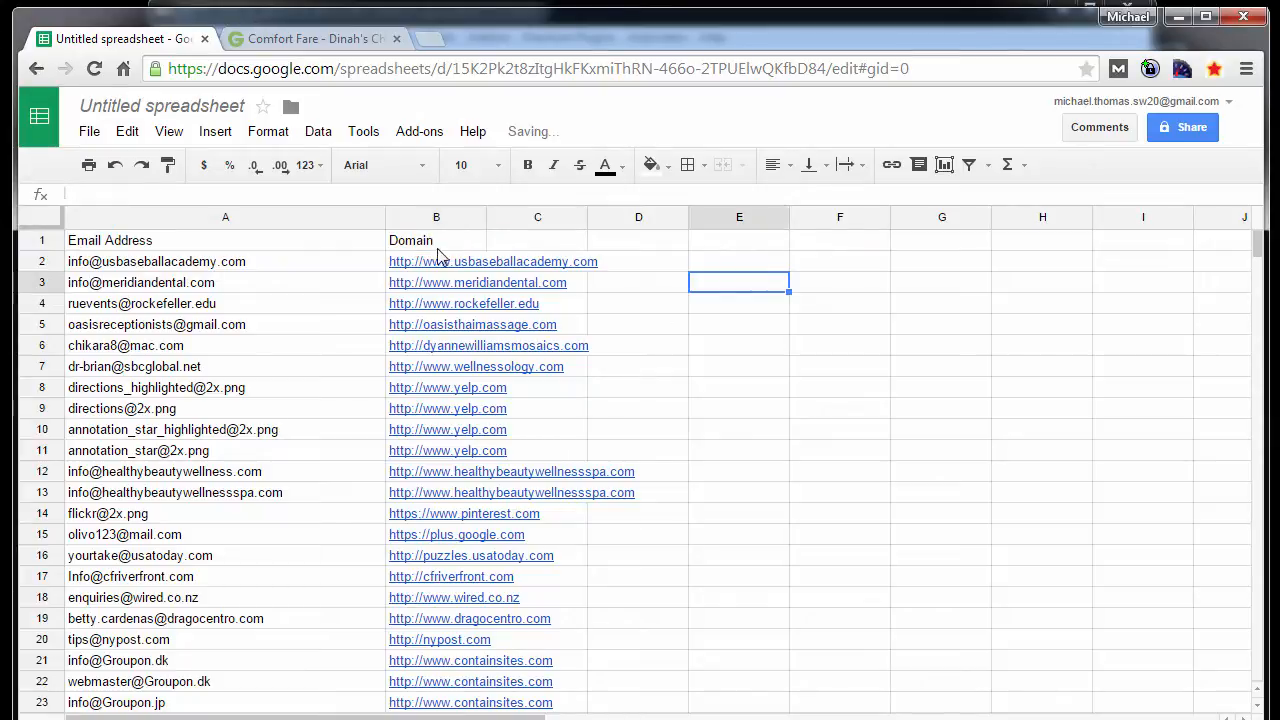
- Turn on a filter for the header row and fit the Domain column's width to its URLs
click(40, 241)
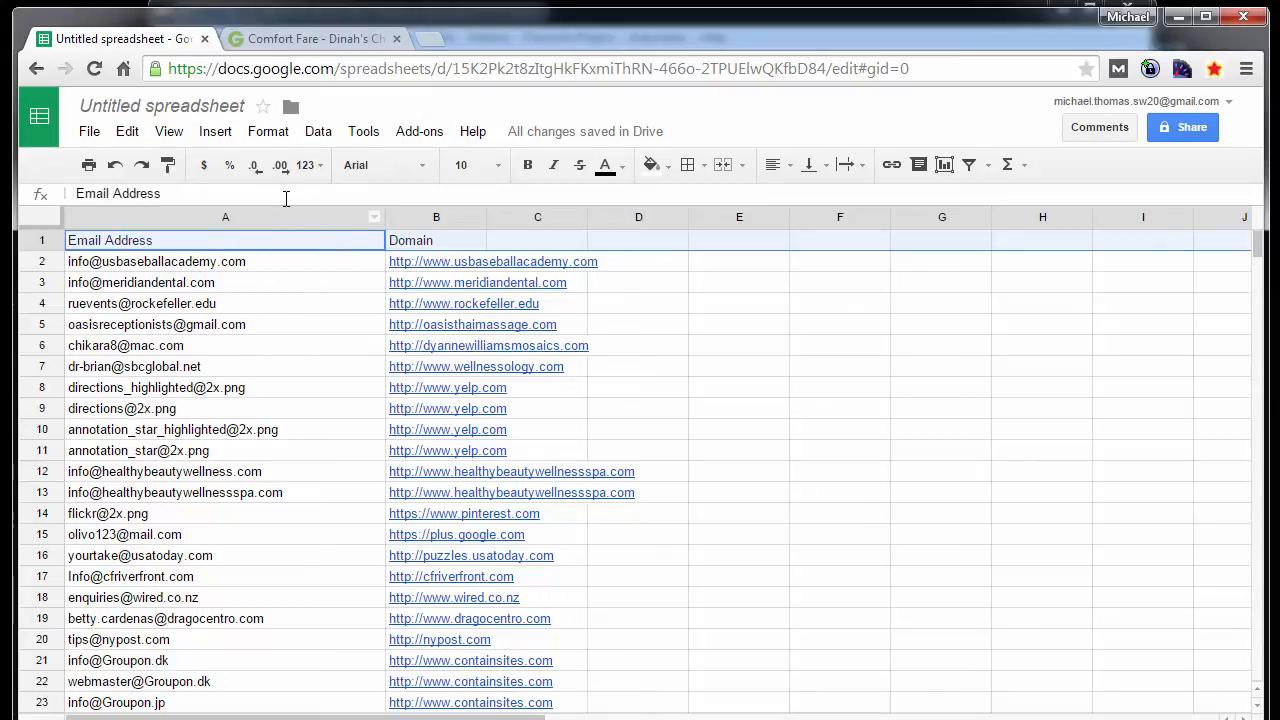
click(265, 132)
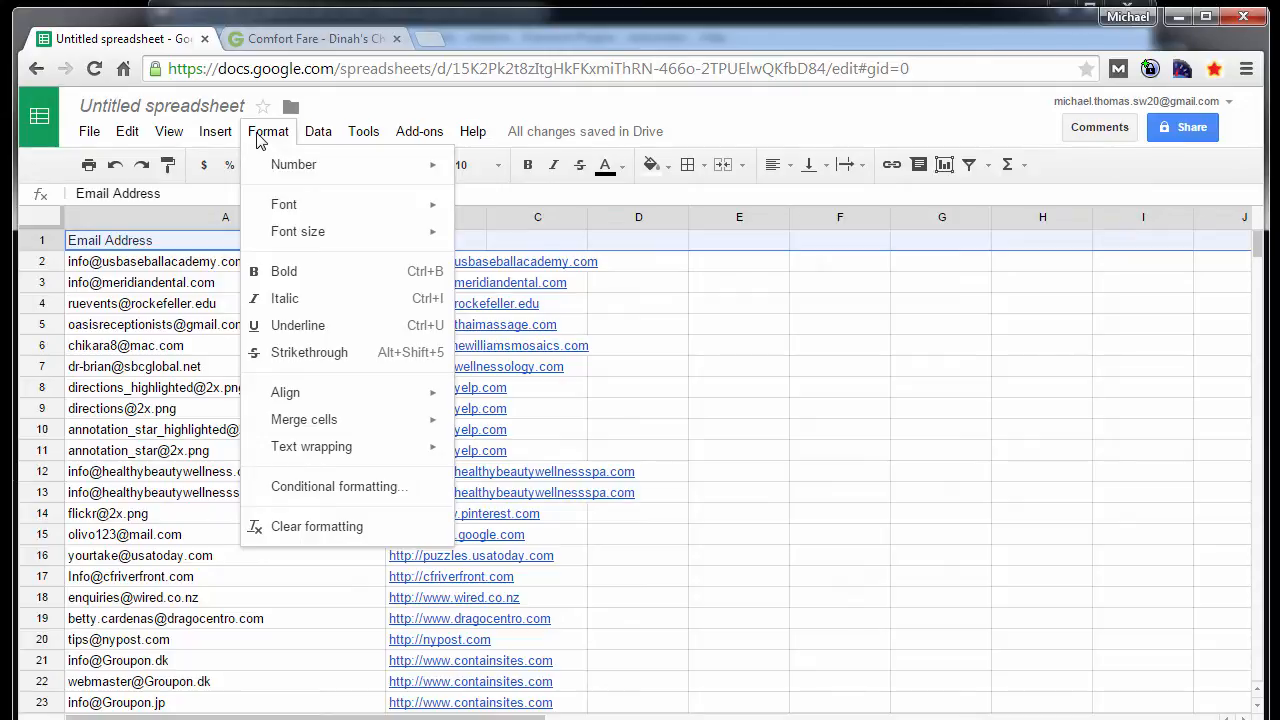
mouse_move(313, 140)
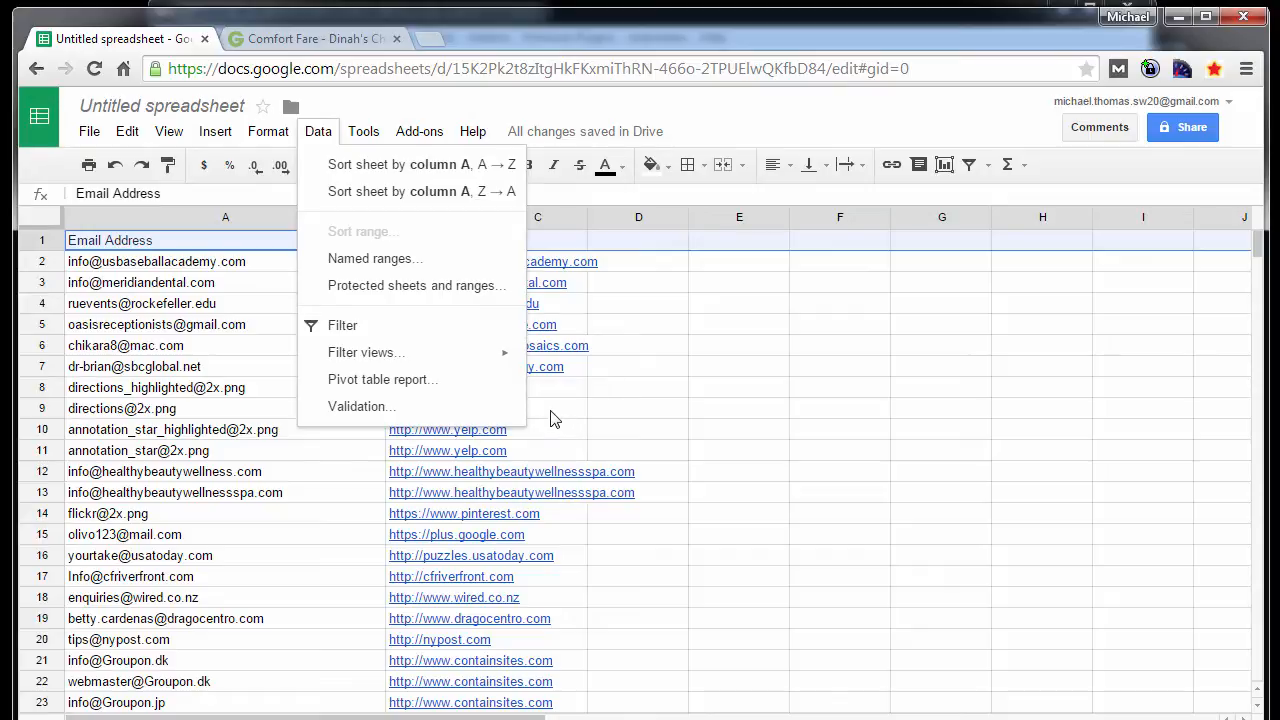
click(490, 326)
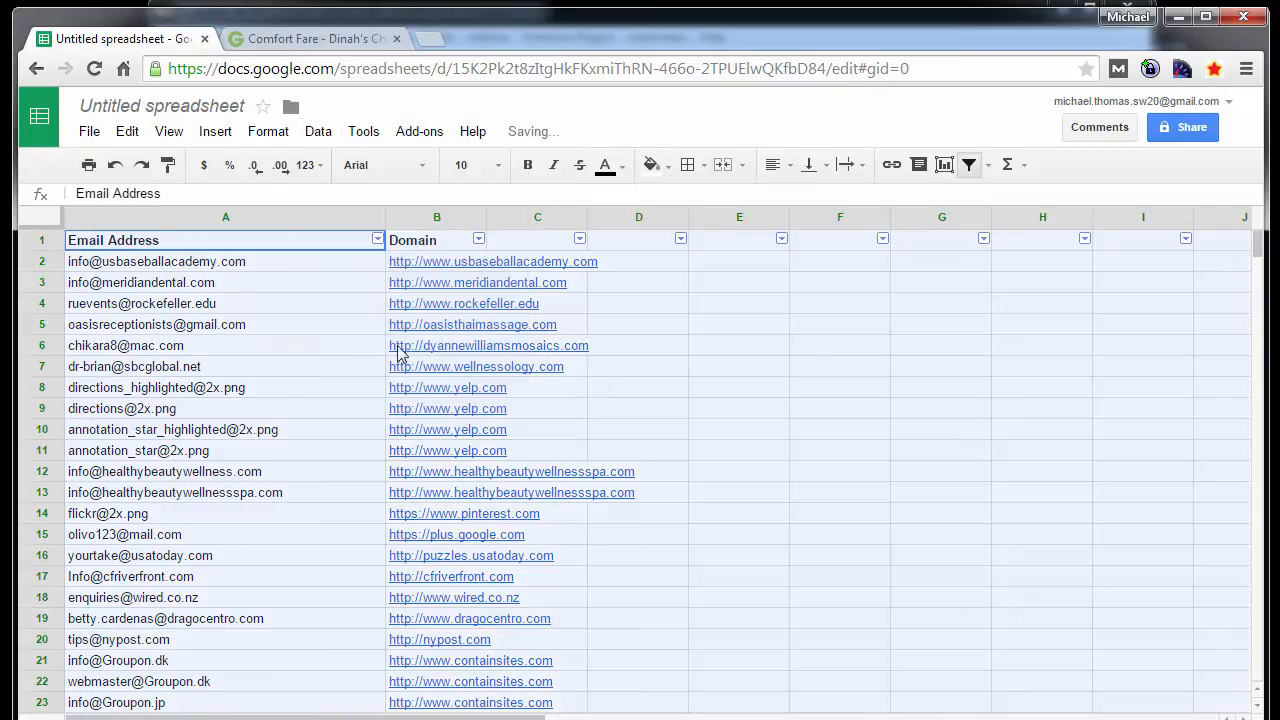
click(798, 405)
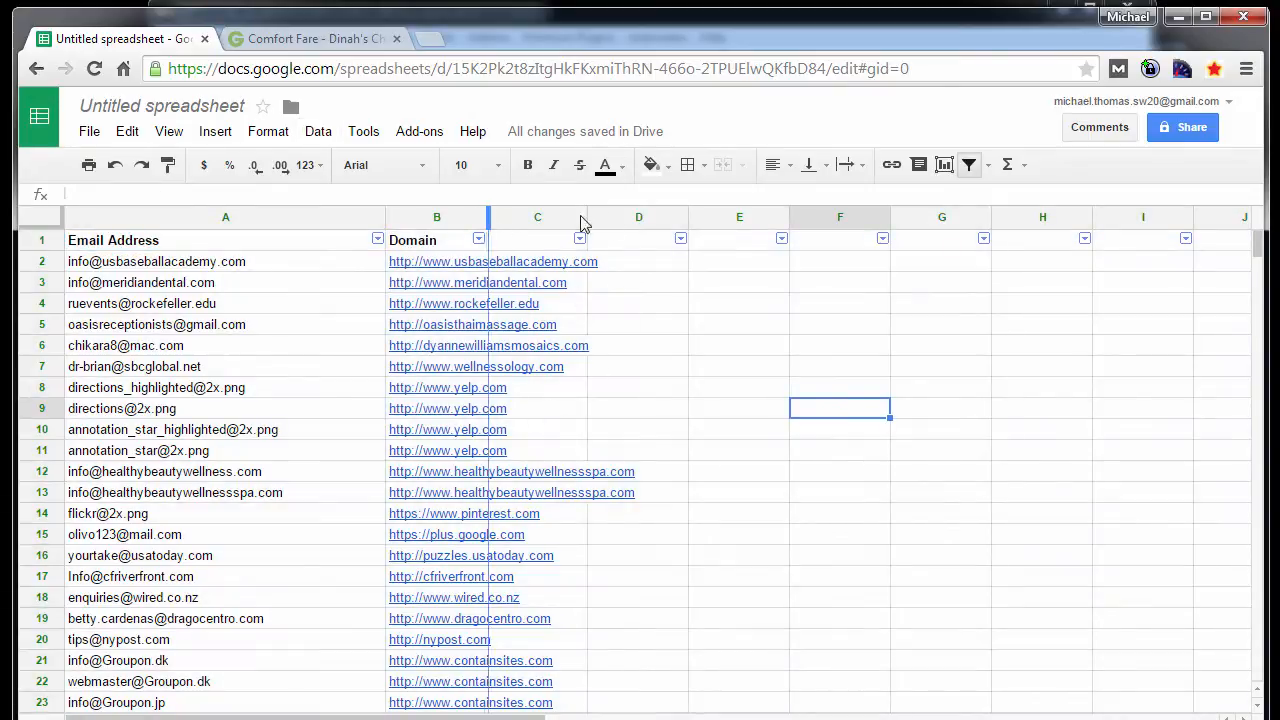
double_click(487, 216)
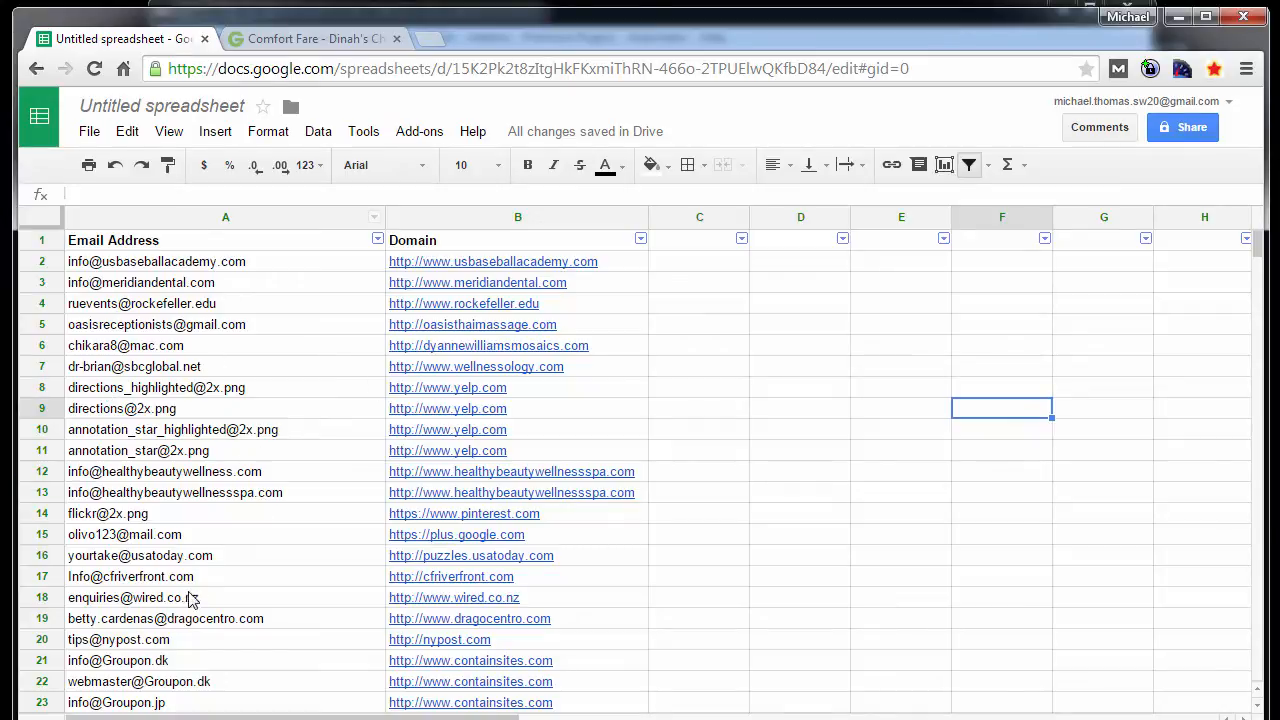
click(224, 556)
click(220, 392)
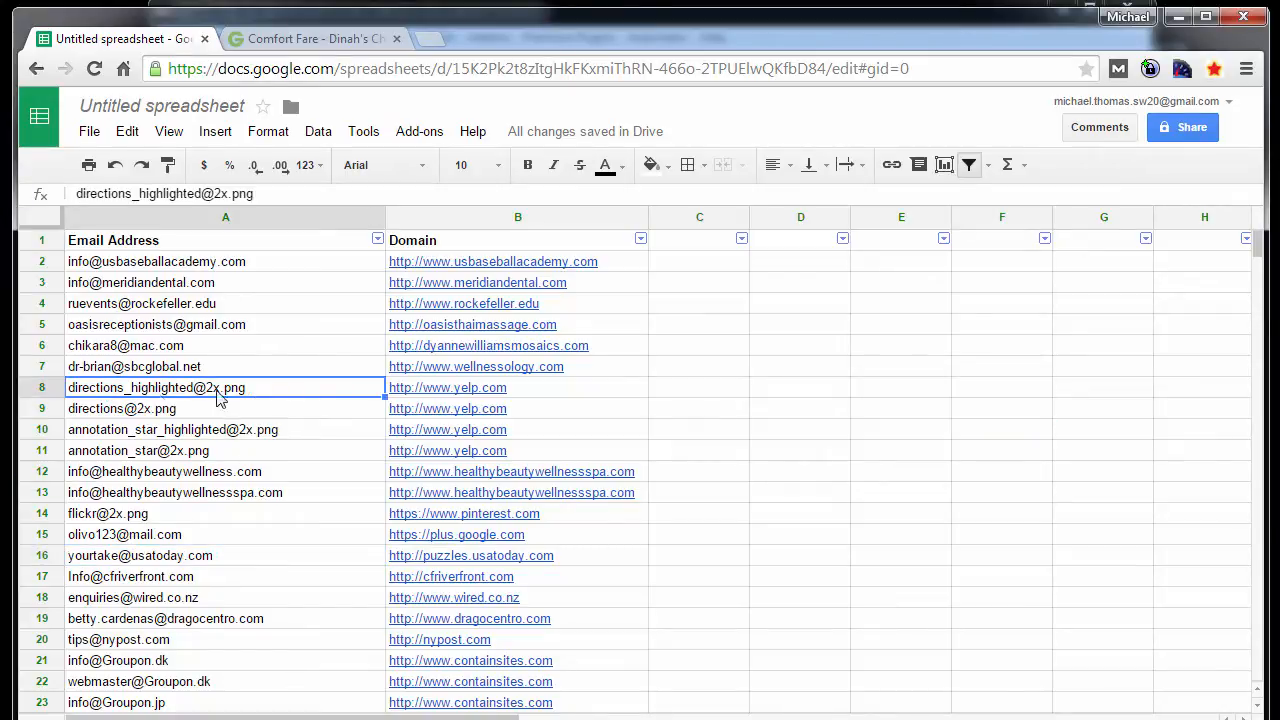
click(176, 428)
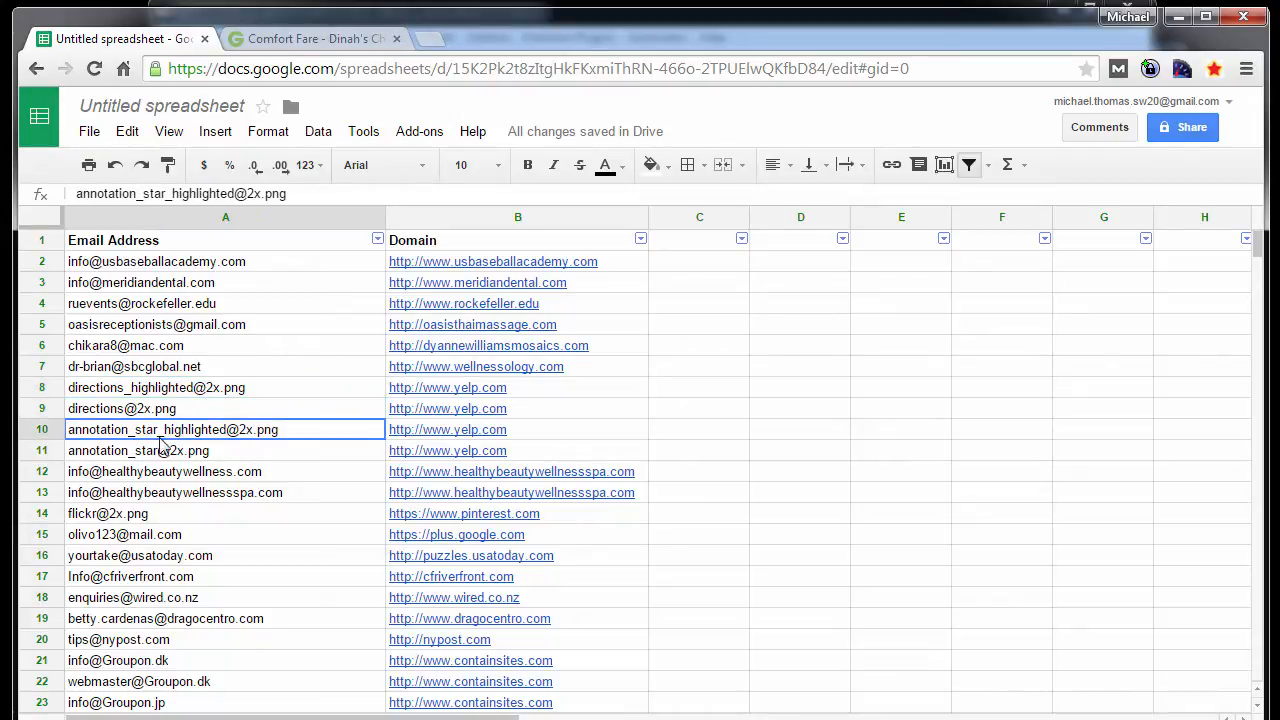
click(164, 452)
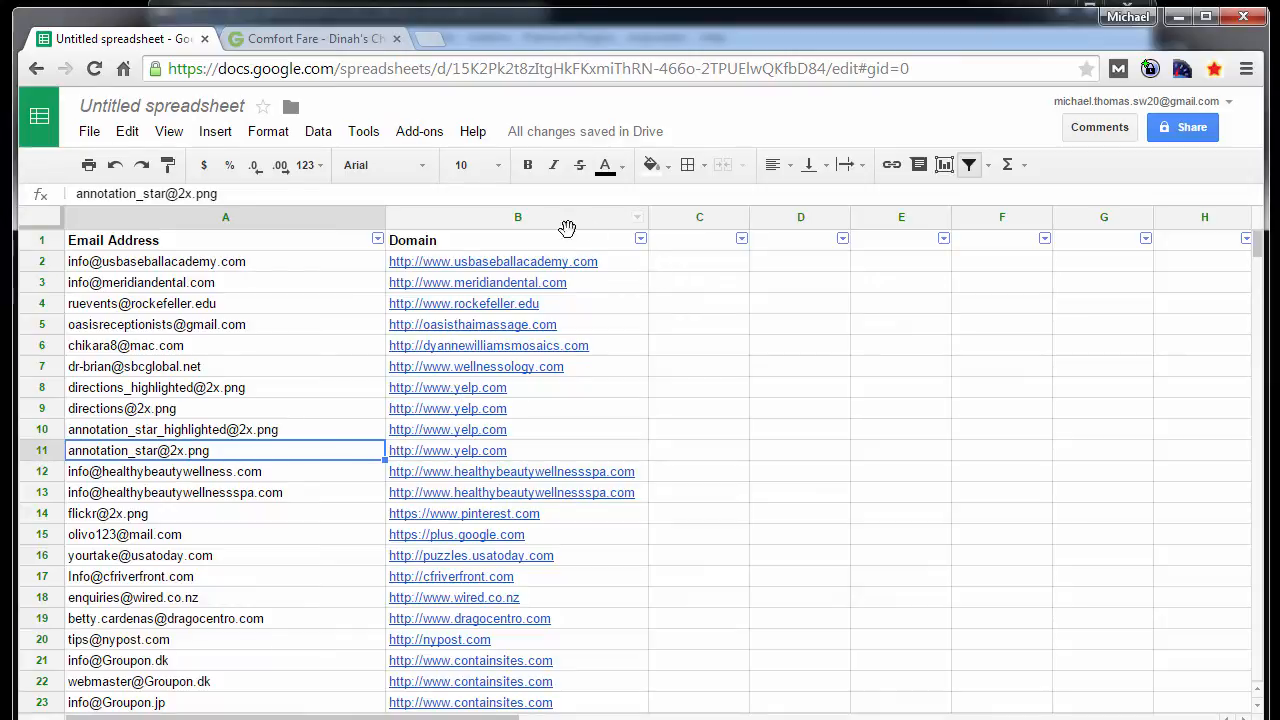
- Sort the list by the Domain column from A to Z using its filter
click(640, 239)
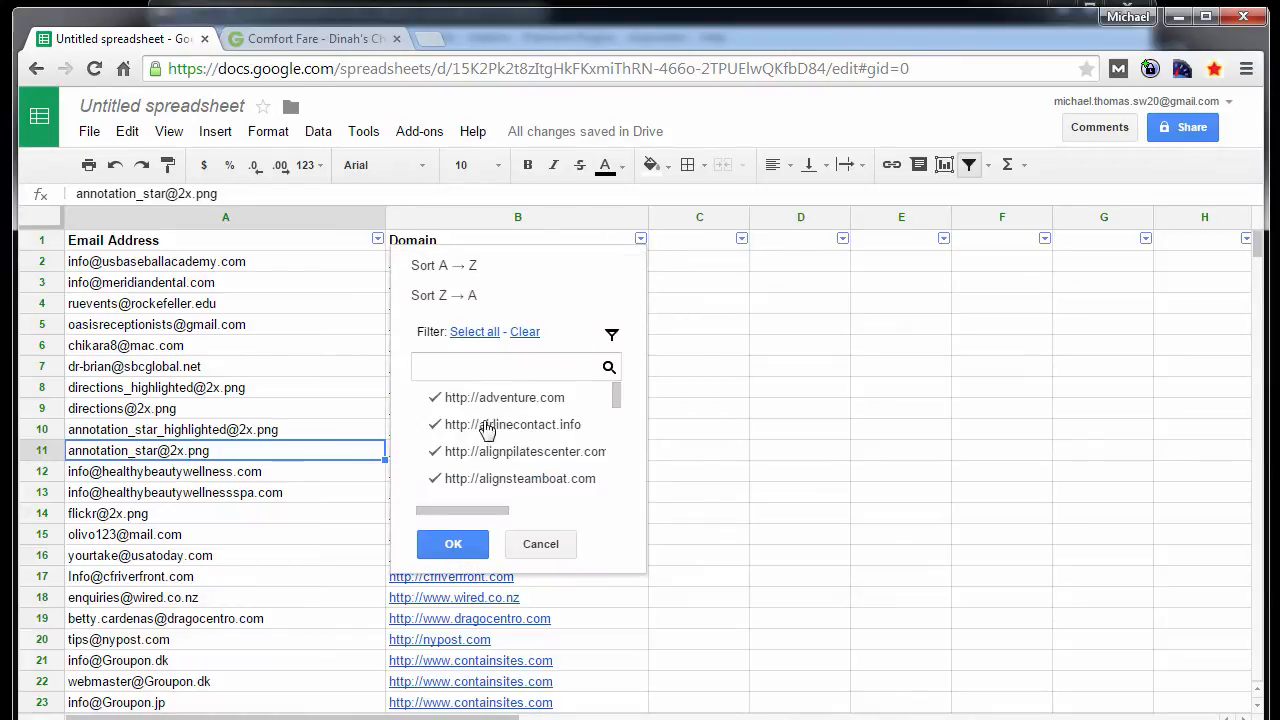
click(455, 267)
click(805, 430)
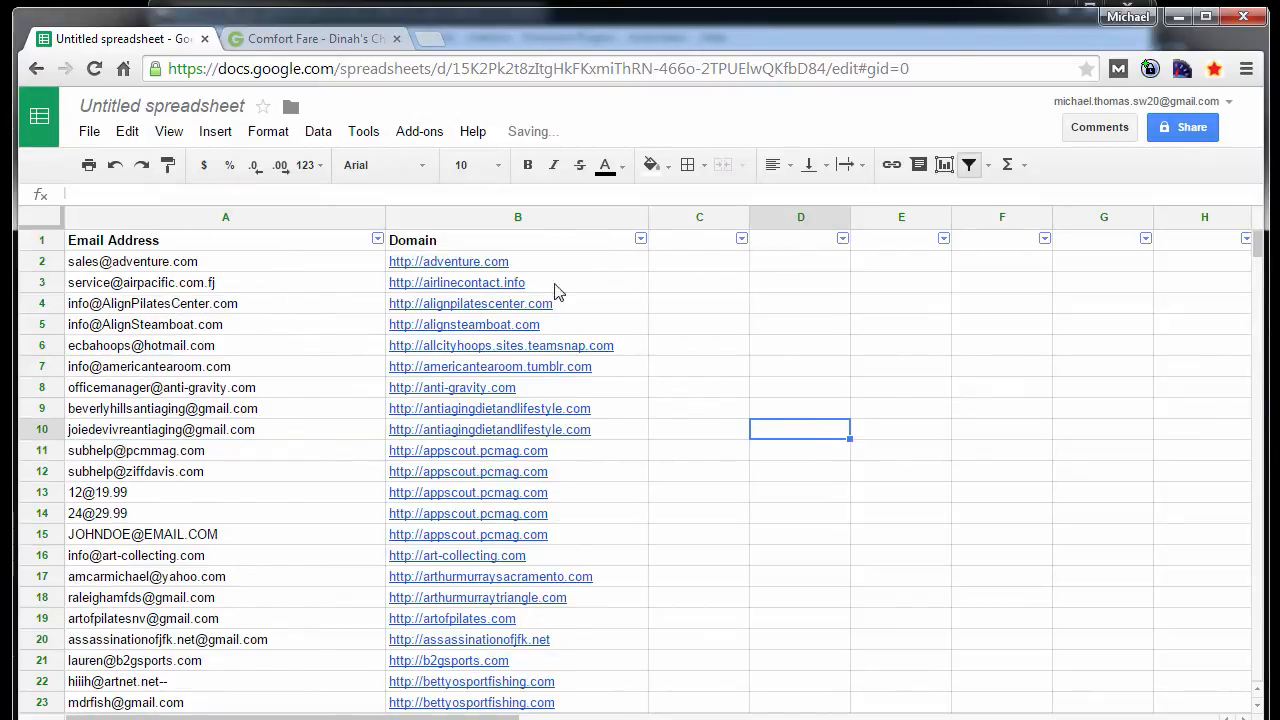
- Clear the email and domain entries of the appscout.pcmag.com rows in A11:B15
click(601, 460)
click(720, 522)
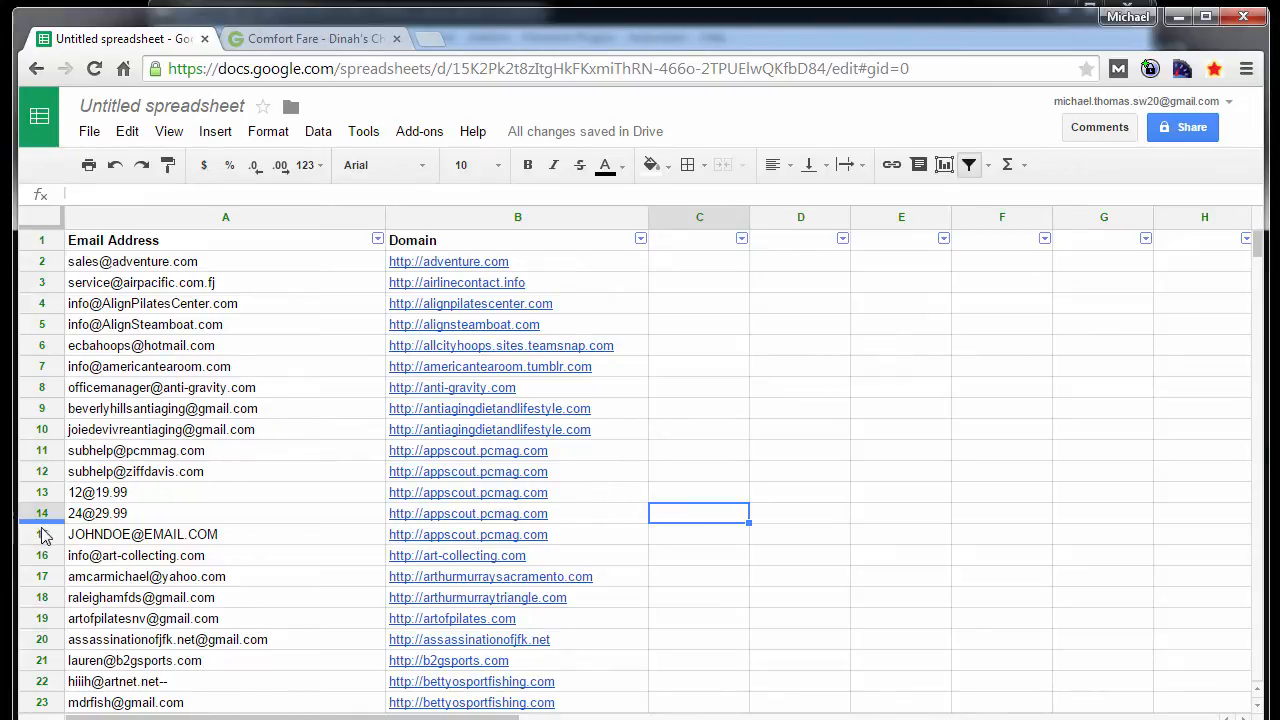
click(220, 495)
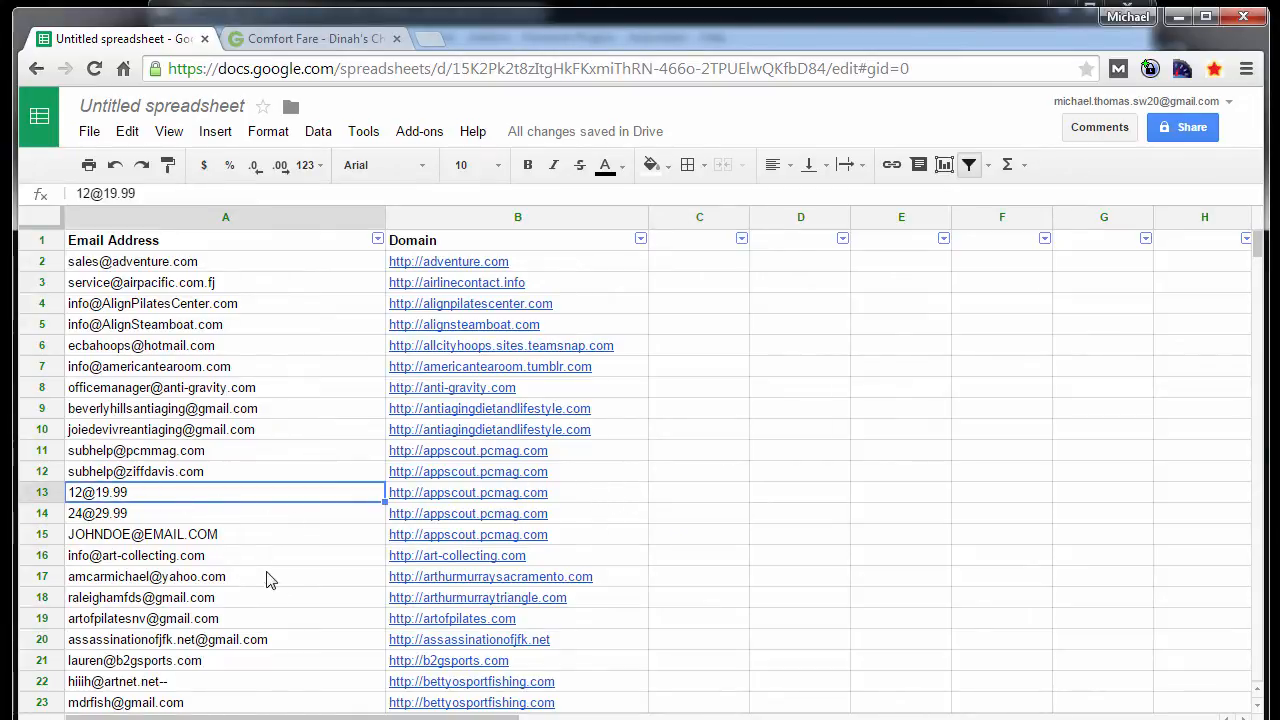
click(588, 540)
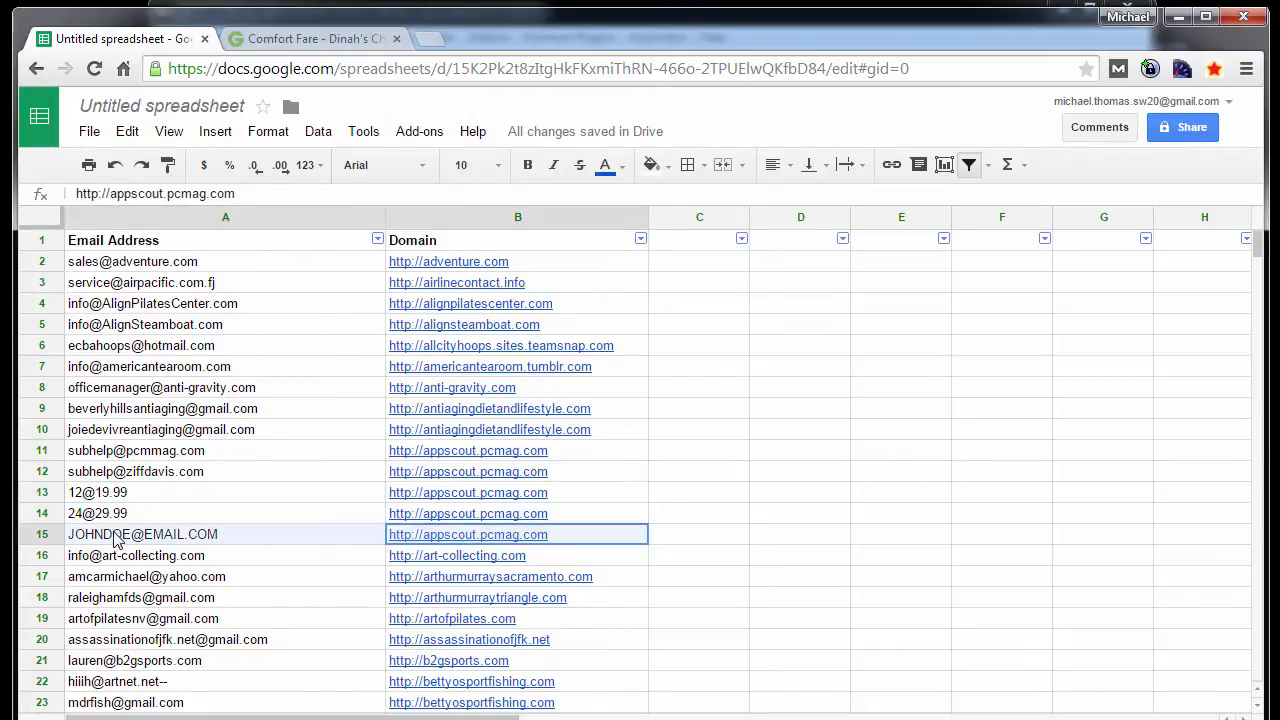
drag(115, 540, 95, 453)
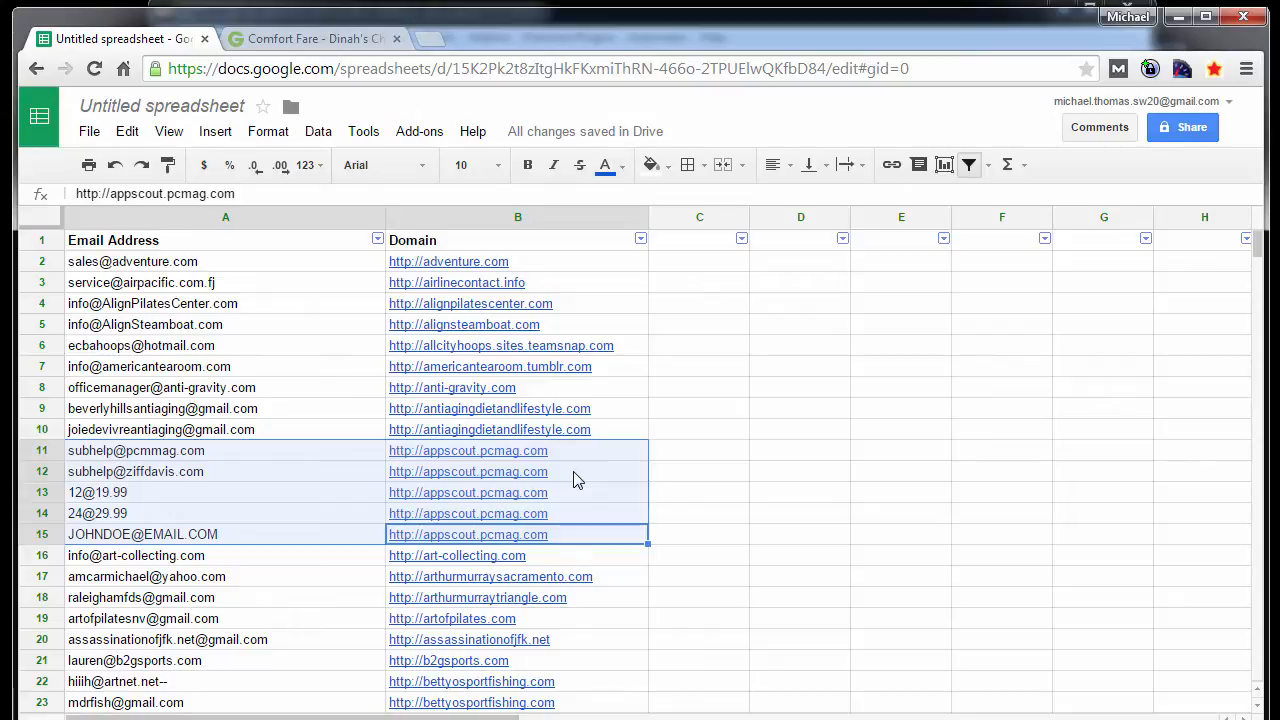
key(Delete)
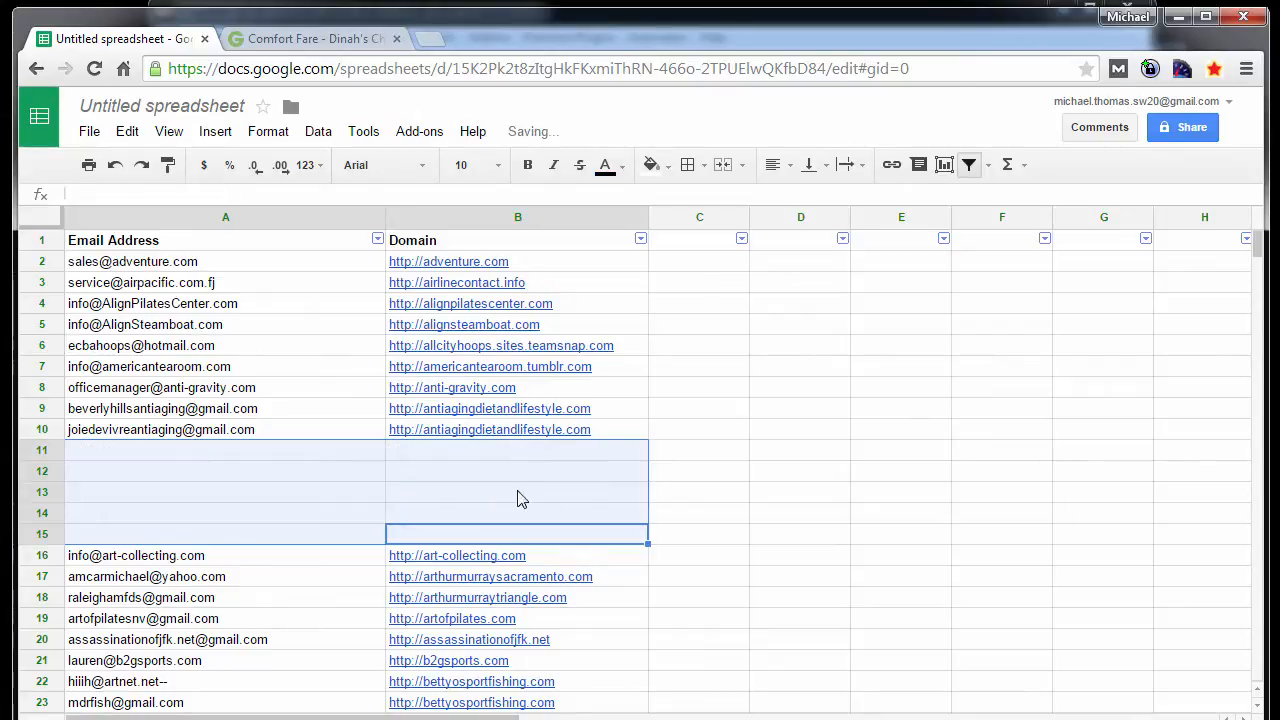
scroll(580, 470, down, 4)
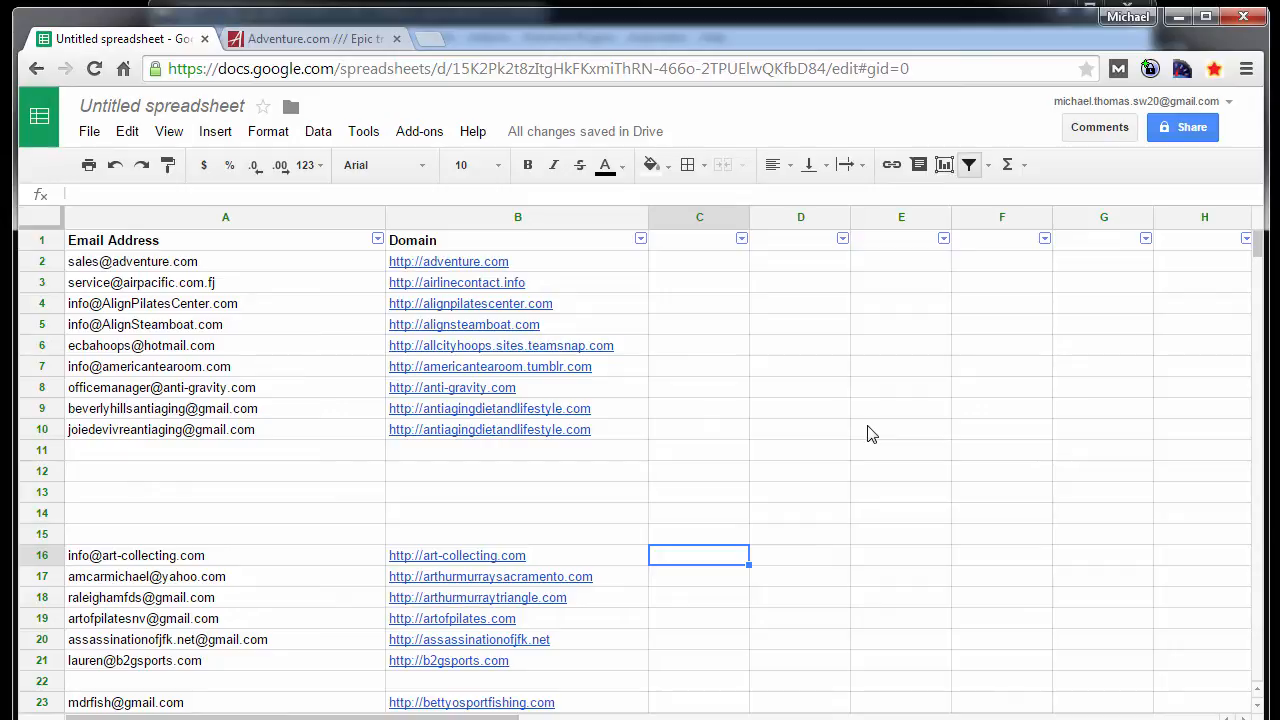
click(715, 522)
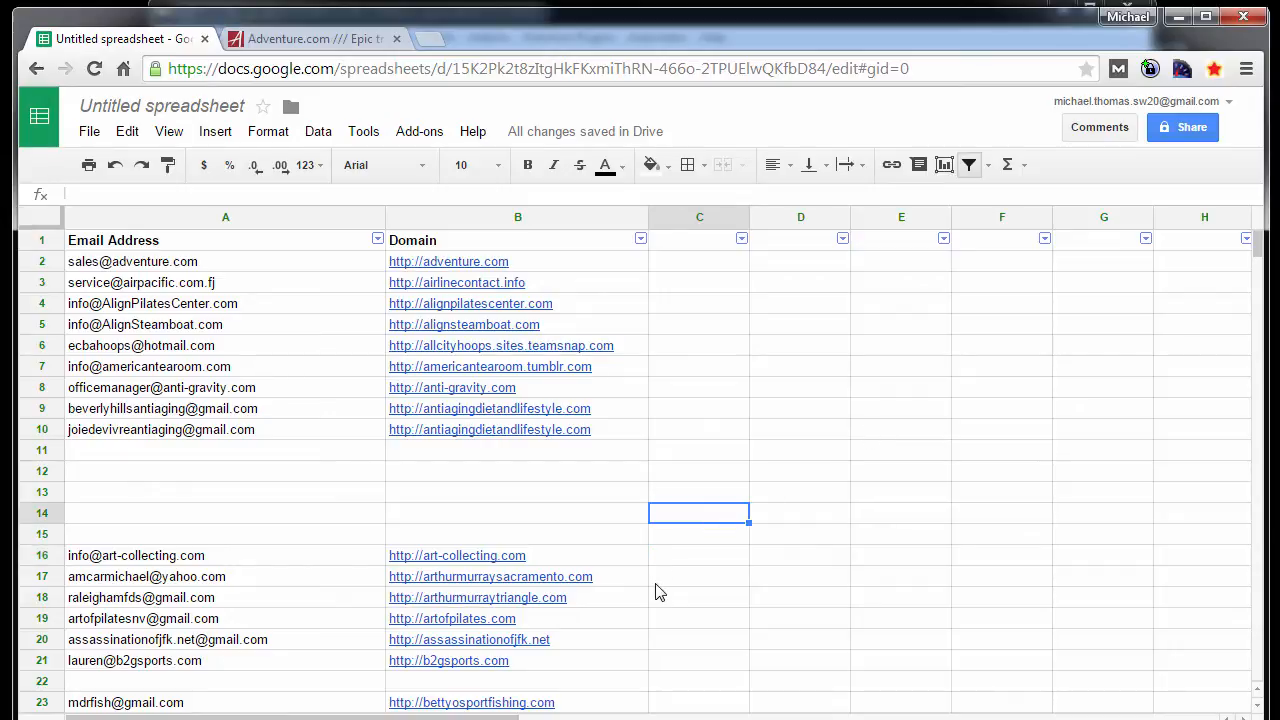
click(617, 387)
click(766, 497)
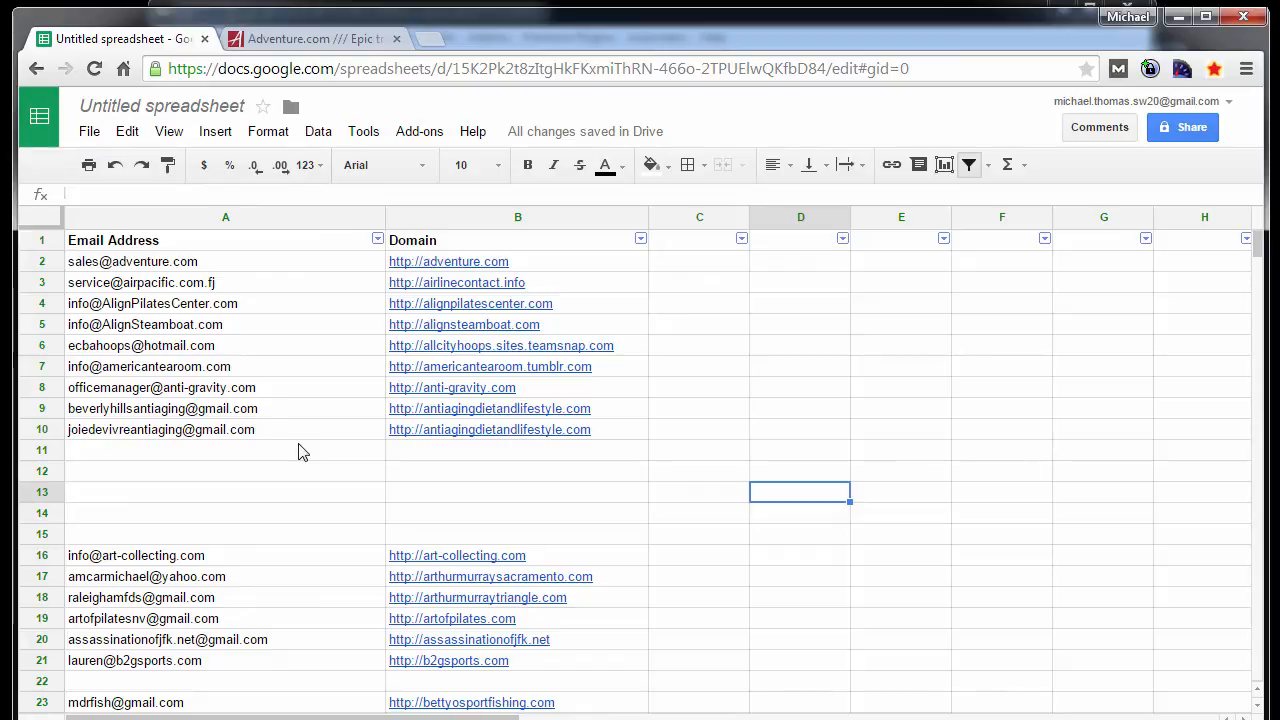
click(398, 458)
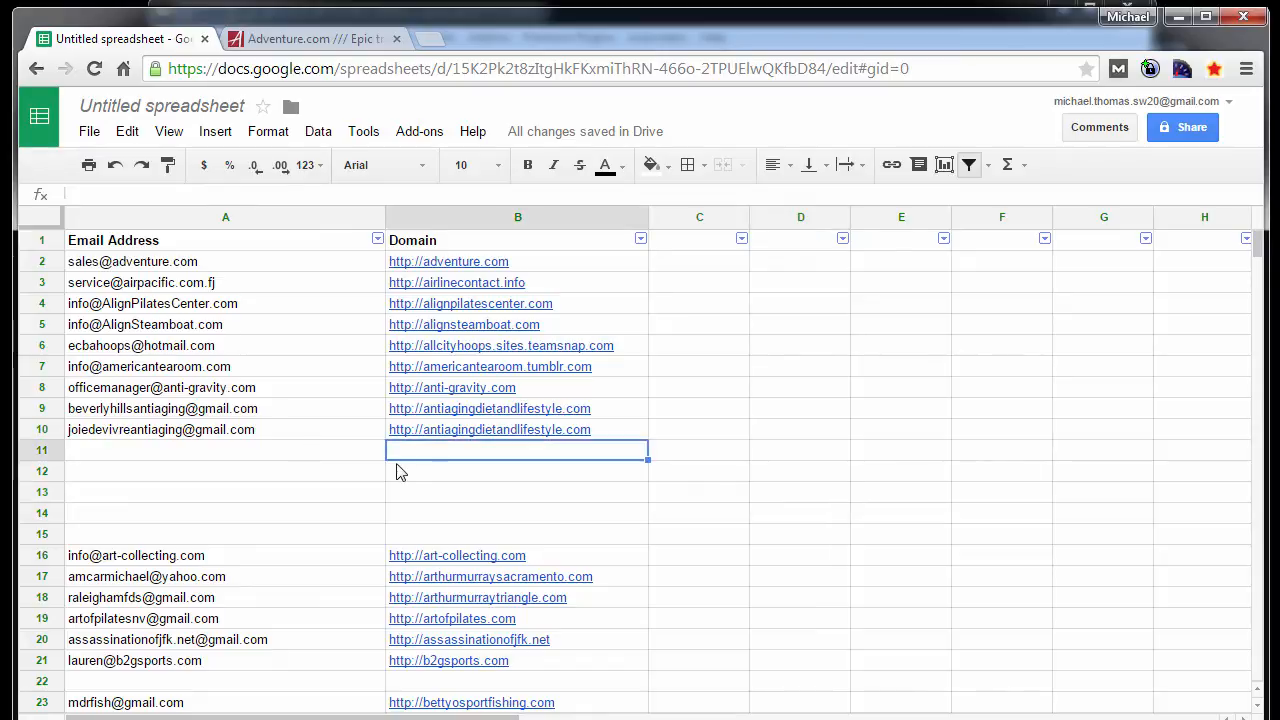
click(389, 495)
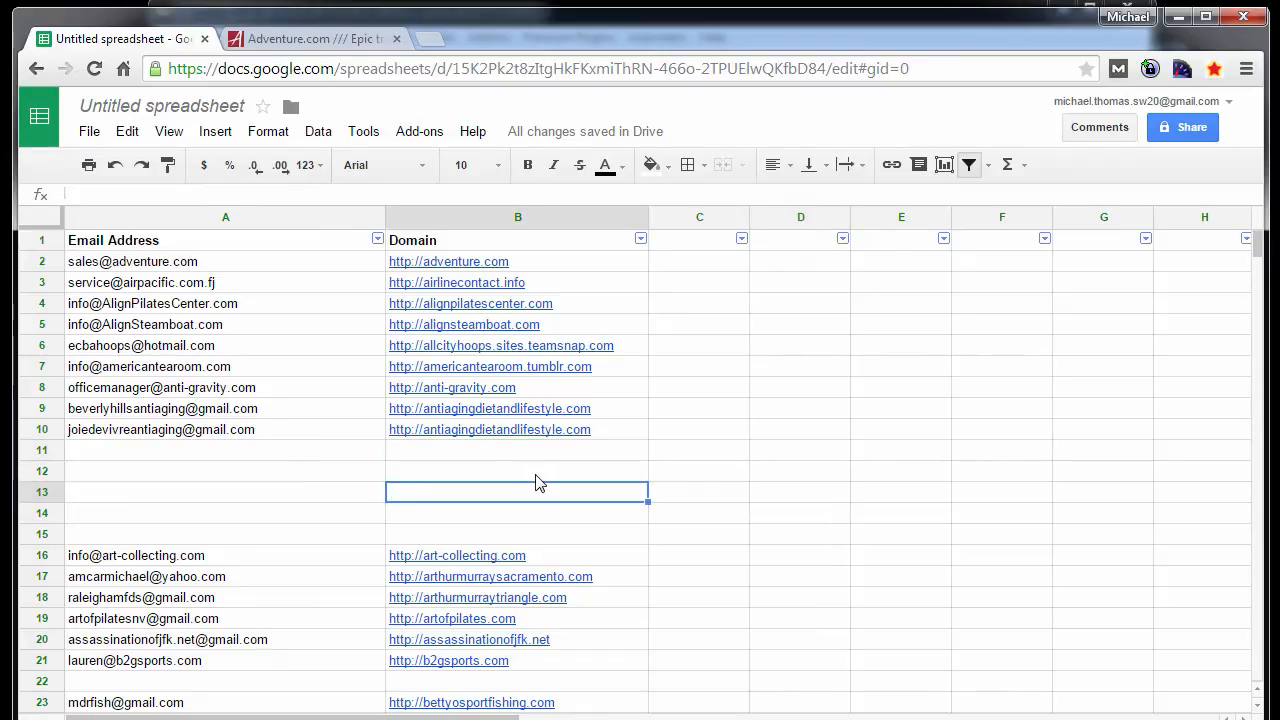